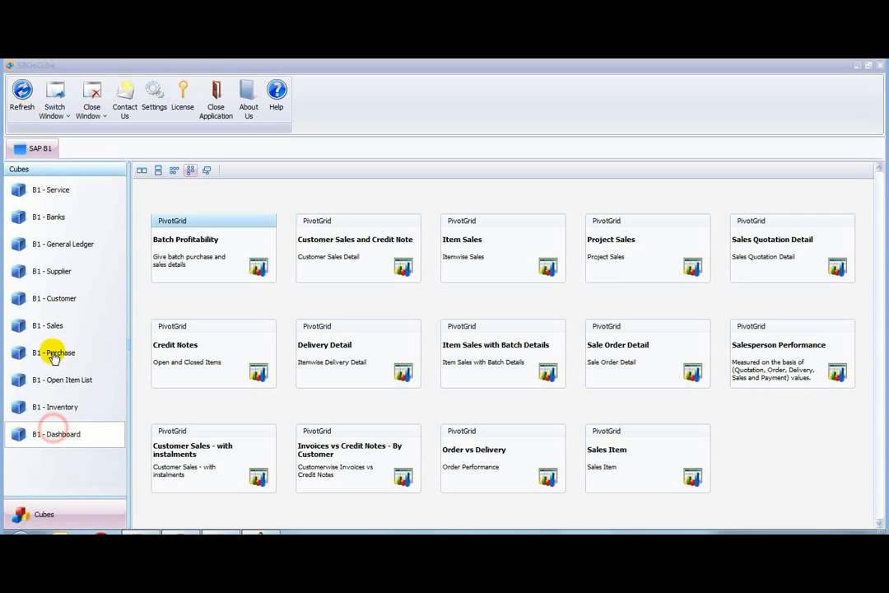
Open the Item Sales pivot grid from the B1 - Sales cube with the Item Sales Analysis layout
click(53, 434)
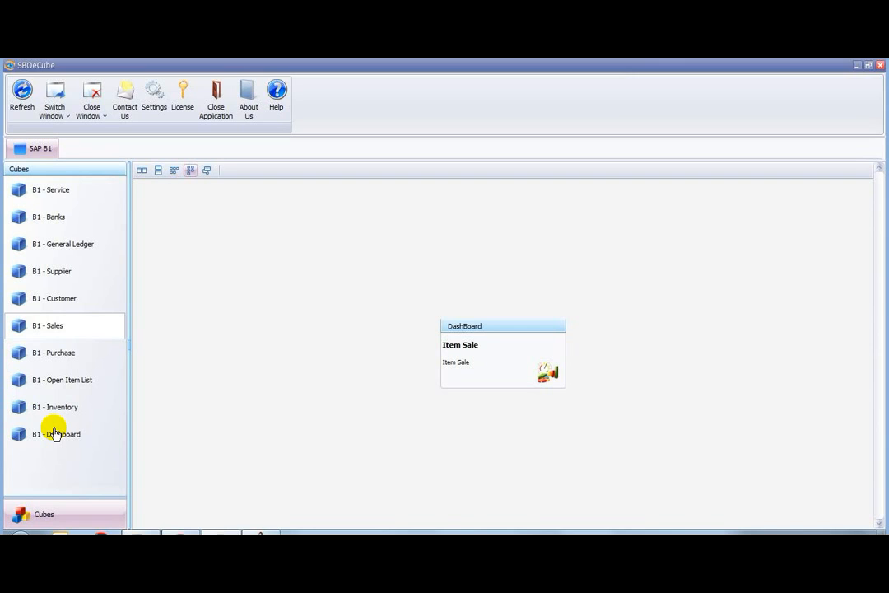
click(88, 335)
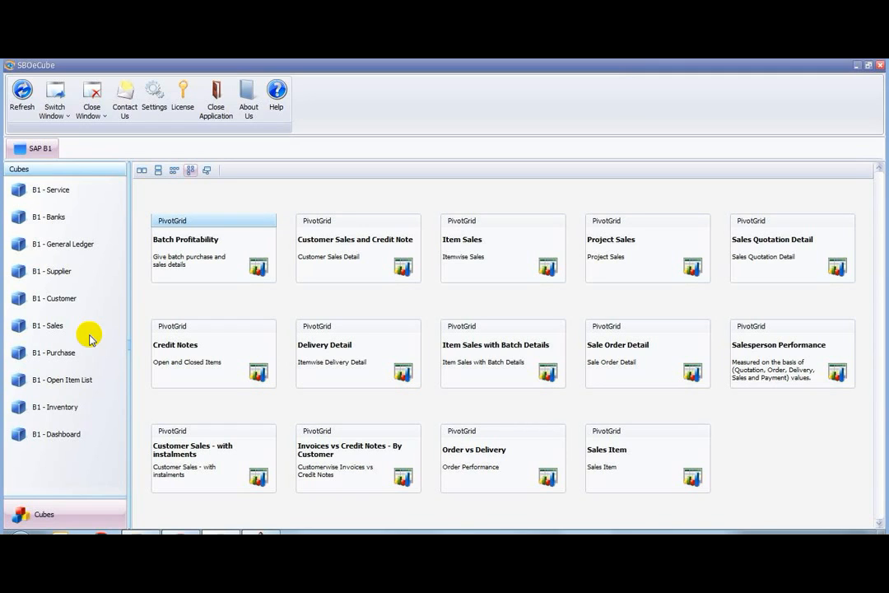
click(497, 273)
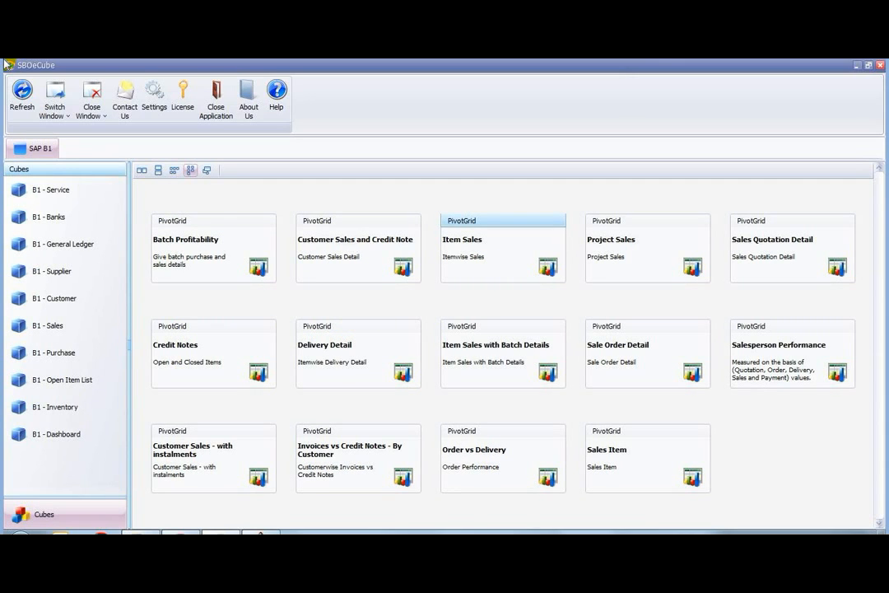
double_click(498, 246)
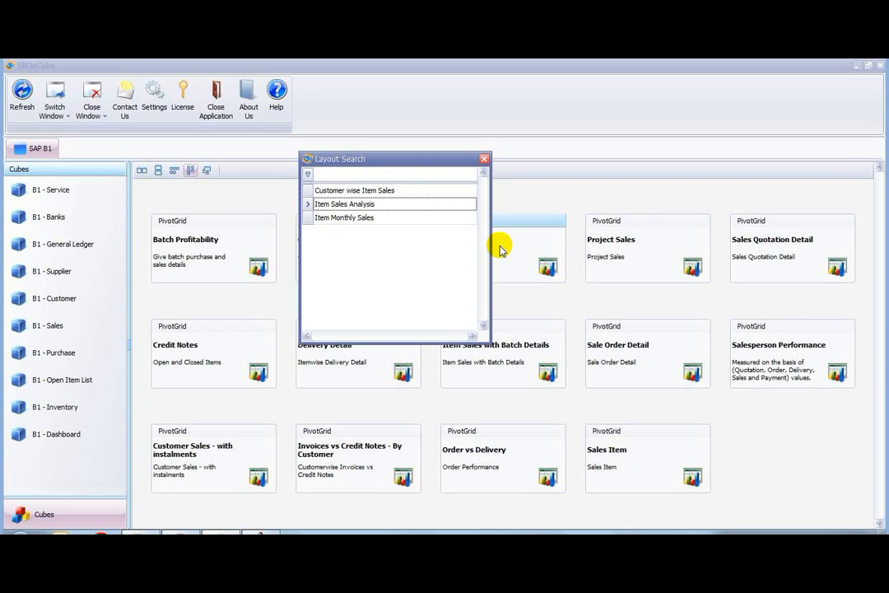
click(377, 204)
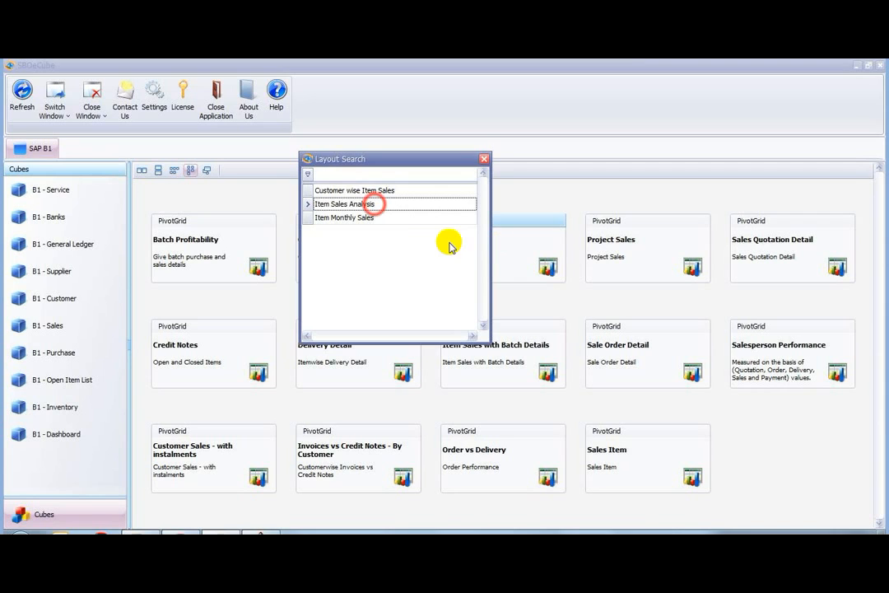
double_click(375, 205)
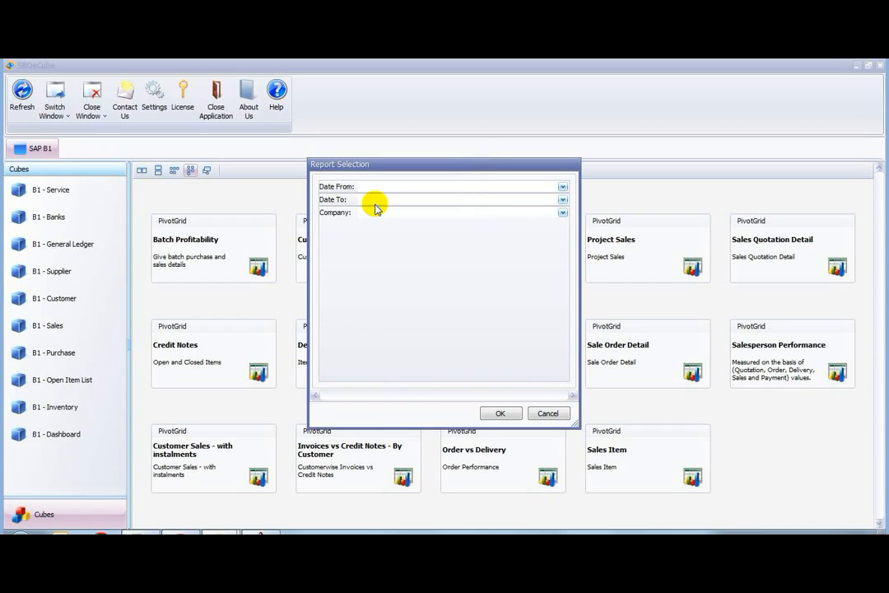
Set the report's date range from 01/04/2005 to 09/04/2011
click(387, 188)
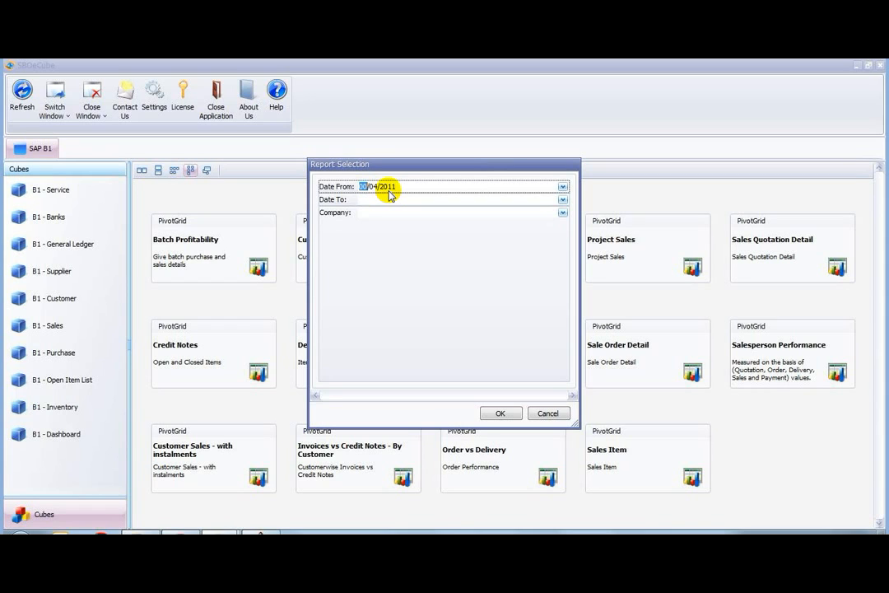
key(Right)
key(Right)
text(2005)
click(563, 200)
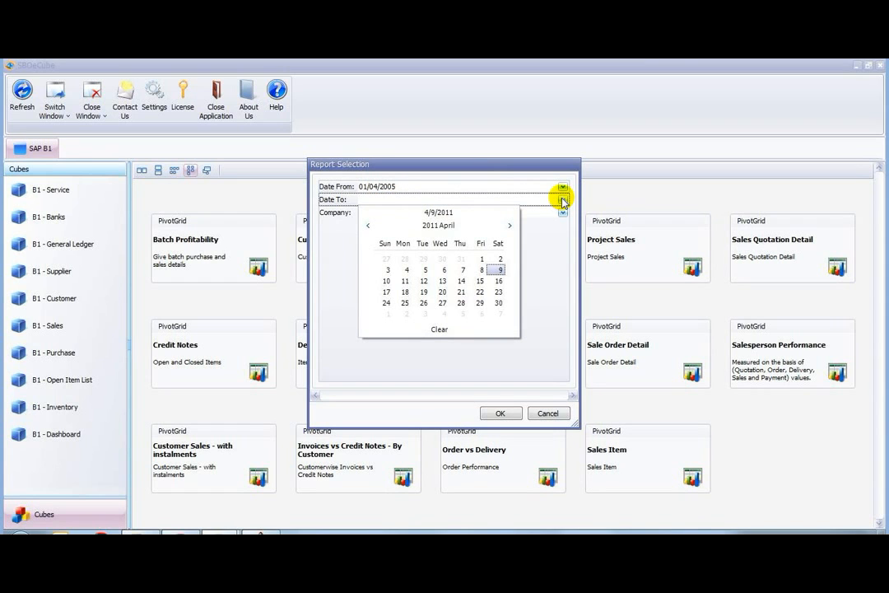
click(500, 269)
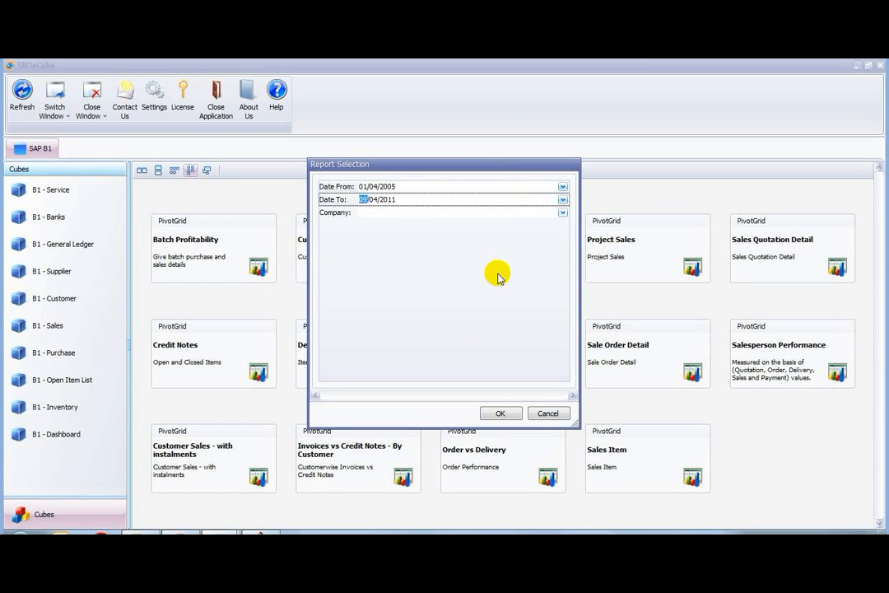
Choose OEC Computers, OEC Computers Australia and OEC Computers India as the companies and generate the report
click(563, 212)
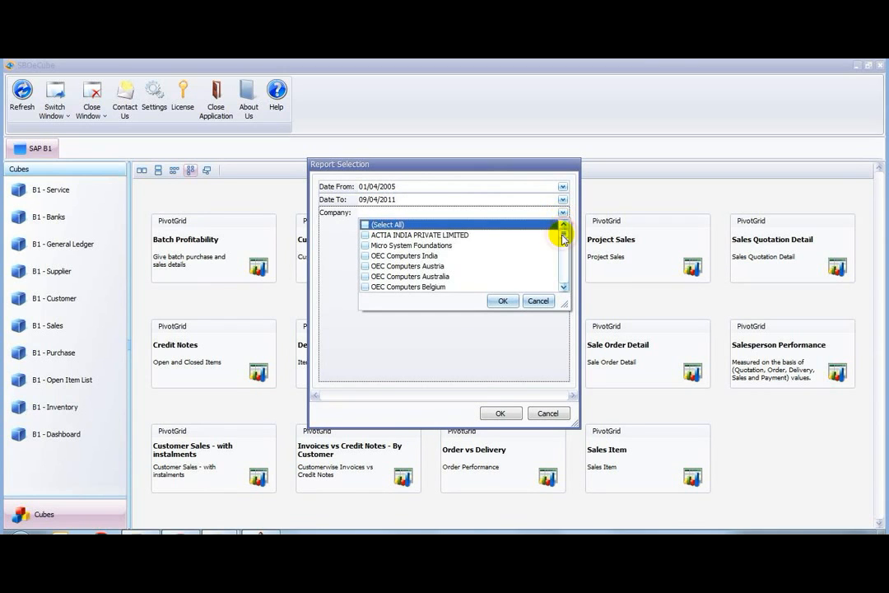
scroll(561, 235, down, 3)
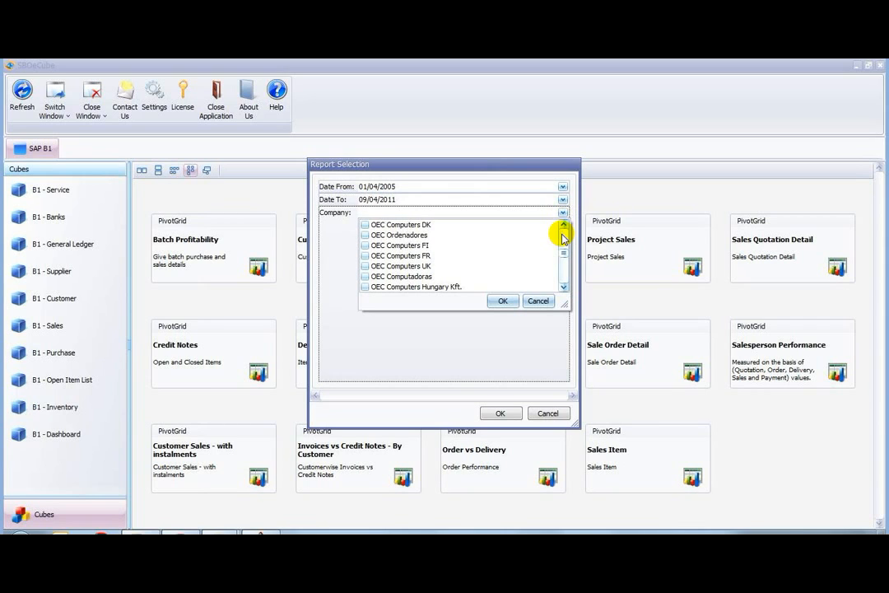
scroll(564, 251, up, 3)
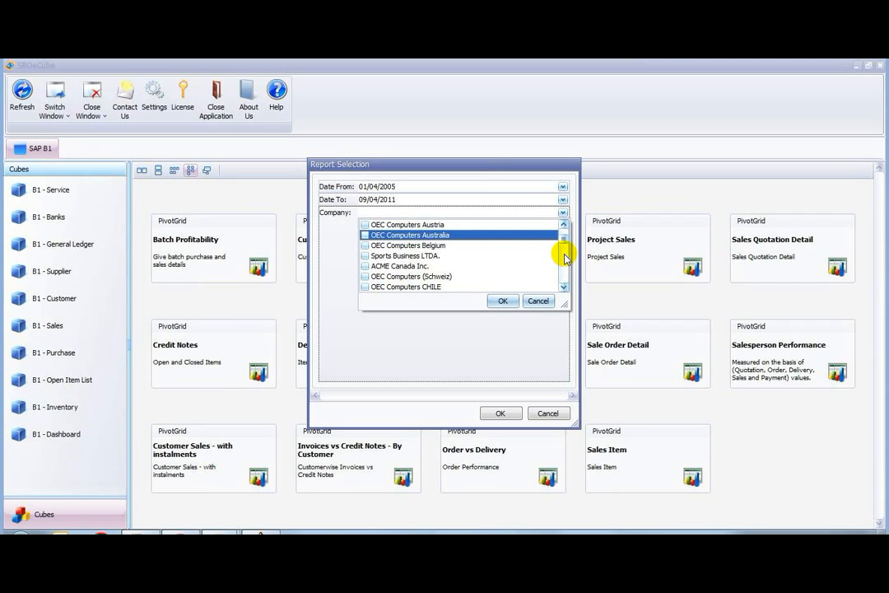
scroll(363, 236, down, 1)
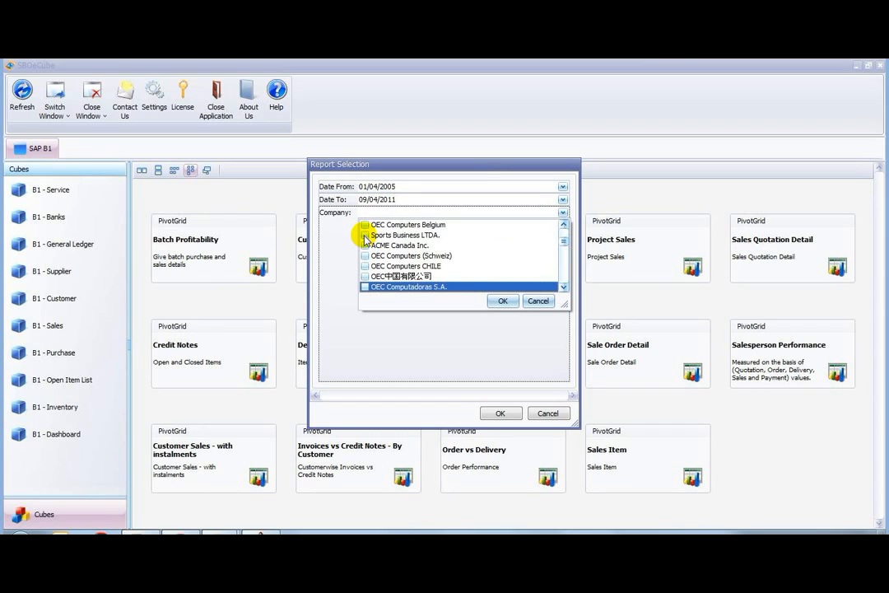
scroll(365, 237, down, 3)
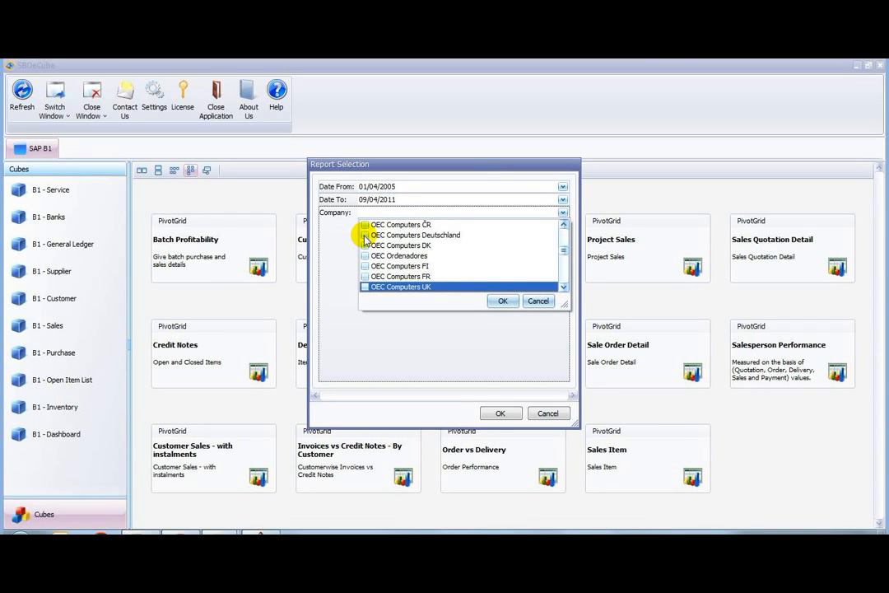
scroll(365, 237, down, 3)
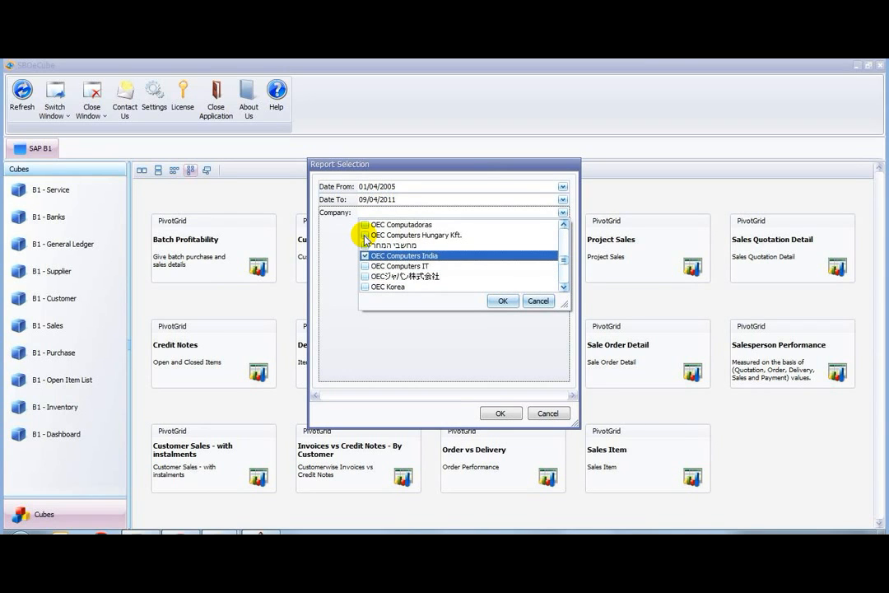
scroll(365, 238, down, 5)
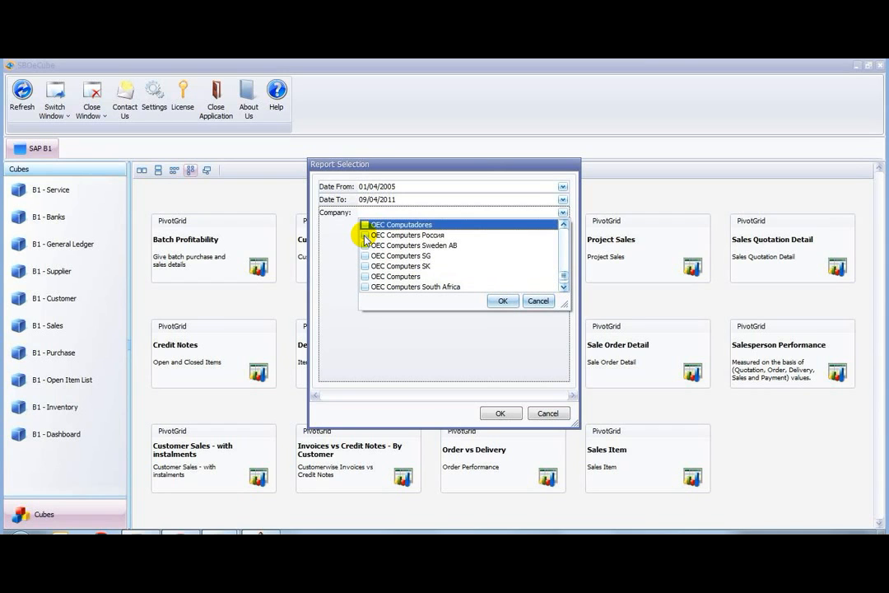
click(365, 276)
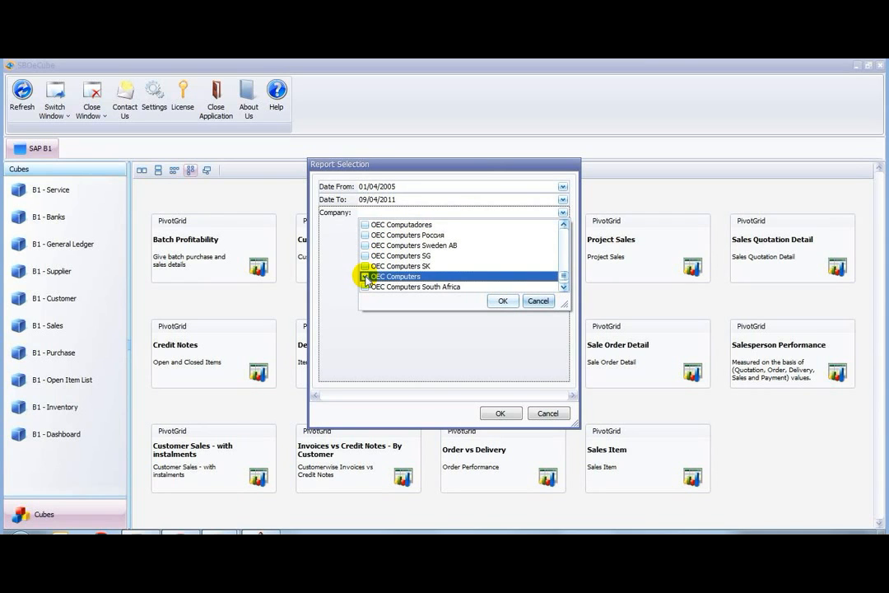
click(503, 300)
click(496, 412)
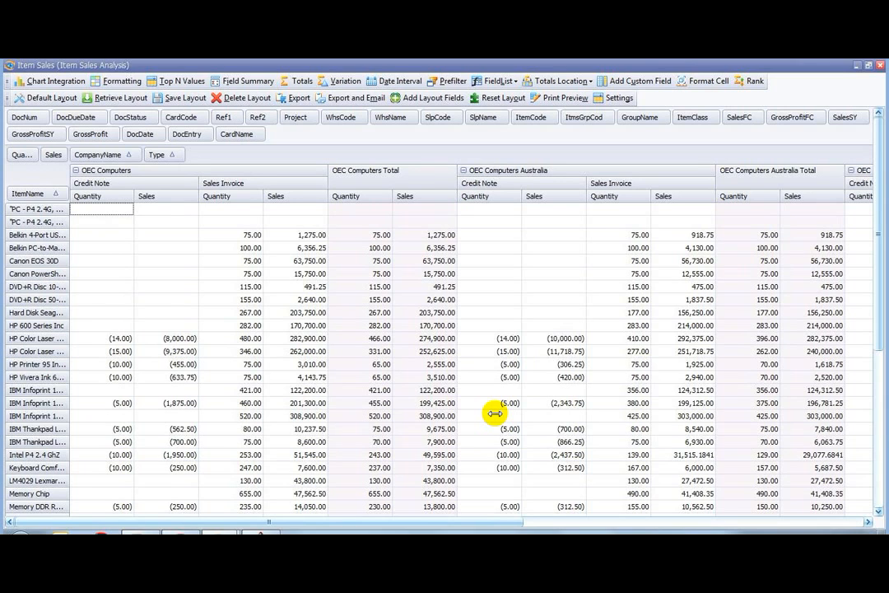
Widen the ItemName column to fit the full item names
double_click(69, 287)
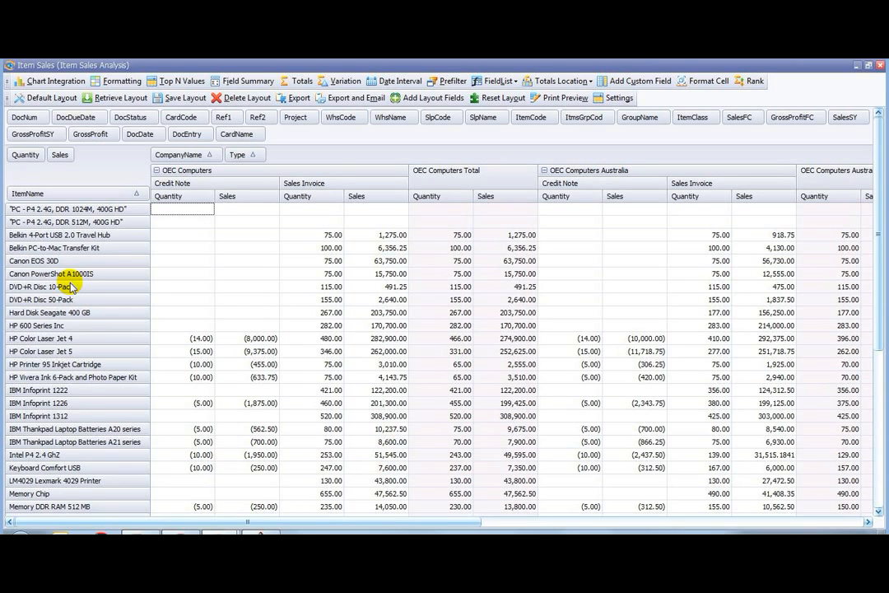
Examine the credit note and sales invoice quantities and sales per company, across to the grand total and back
key(Right)
key(Right)
key(Right)
key(Right)
key(Right)
key(Right)
key(Right)
key(Right)
key(Right)
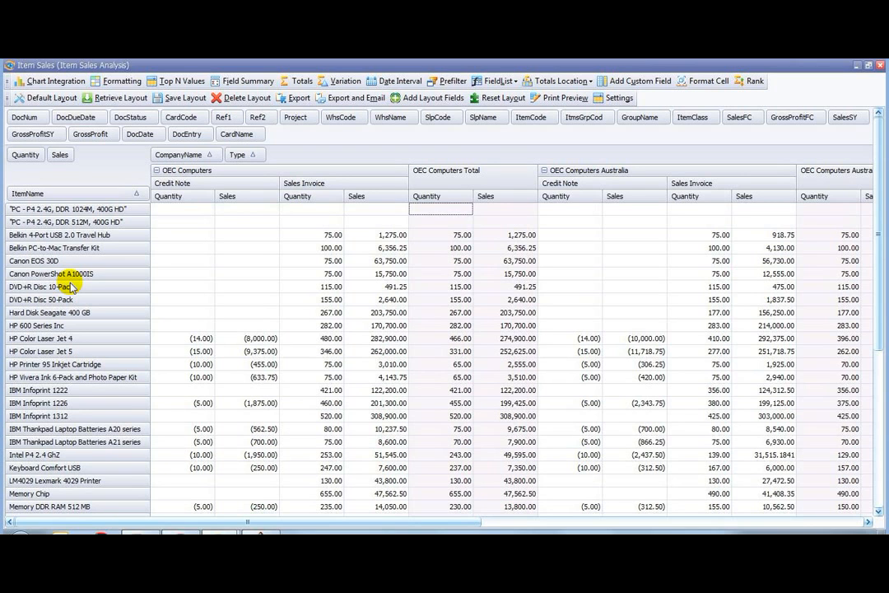
key(Right)
key(Right)
key(Right)
key(Right)
key(Right)
key(Right)
key(Right)
key(Right)
key(Right)
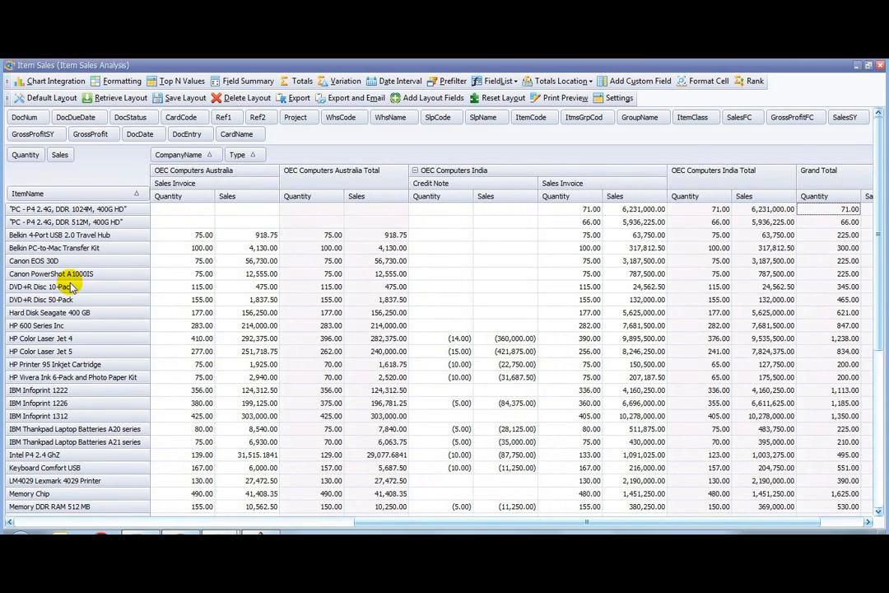
key(Left)
key(Left)
key(Left)
key(Left)
key(Left)
key(Left)
key(Left)
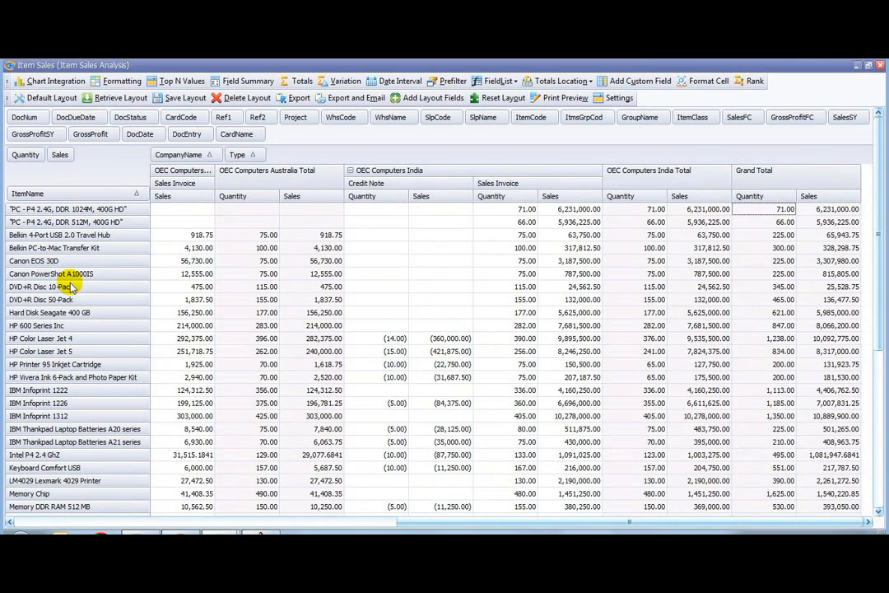
key(Left)
key(Left)
key(Left)
key(Left)
key(Left)
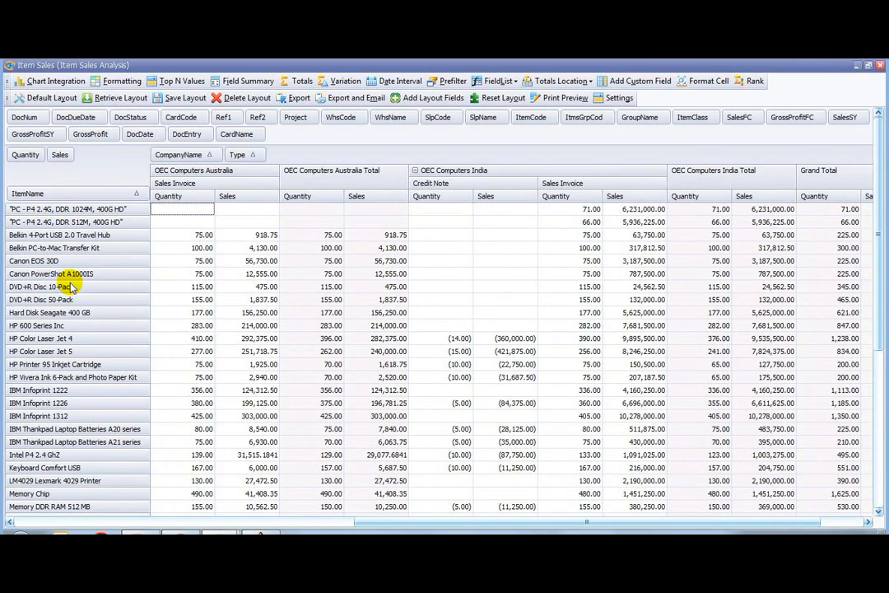
key(Left)
key(Left)
key(Left)
key(Left)
key(Left)
key(Left)
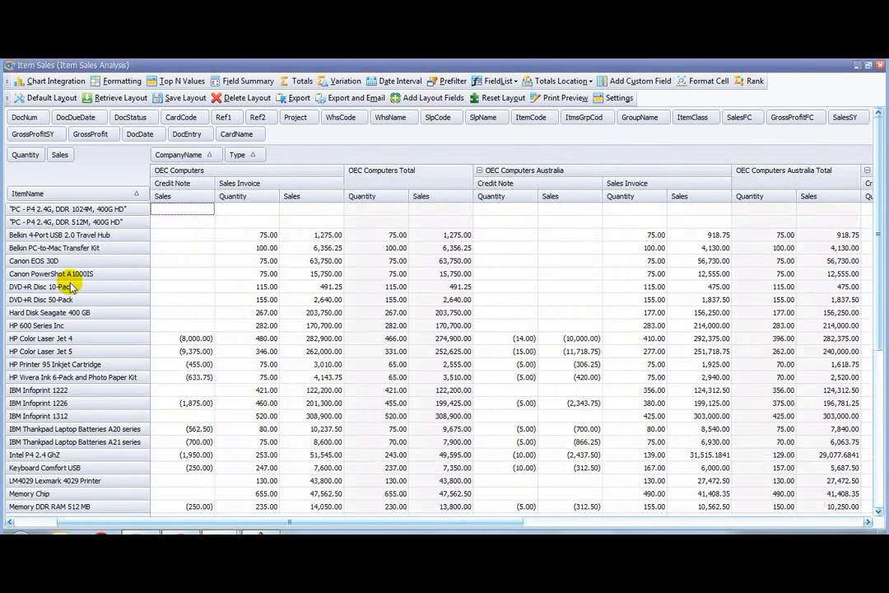
Take the CompanyName field out of the pivot's column area and place it among the unused filter fields
drag(180, 155, 183, 132)
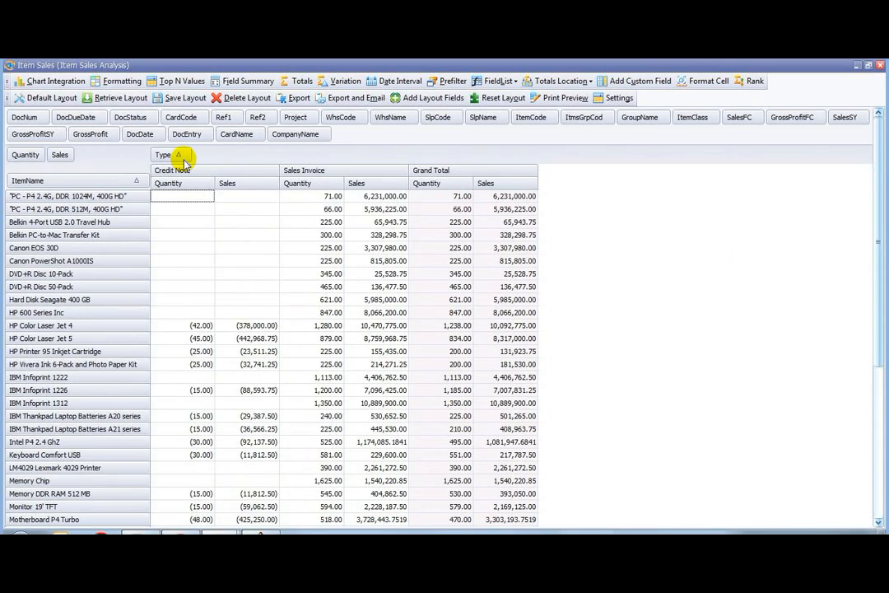
drag(190, 208, 224, 264)
click(225, 264)
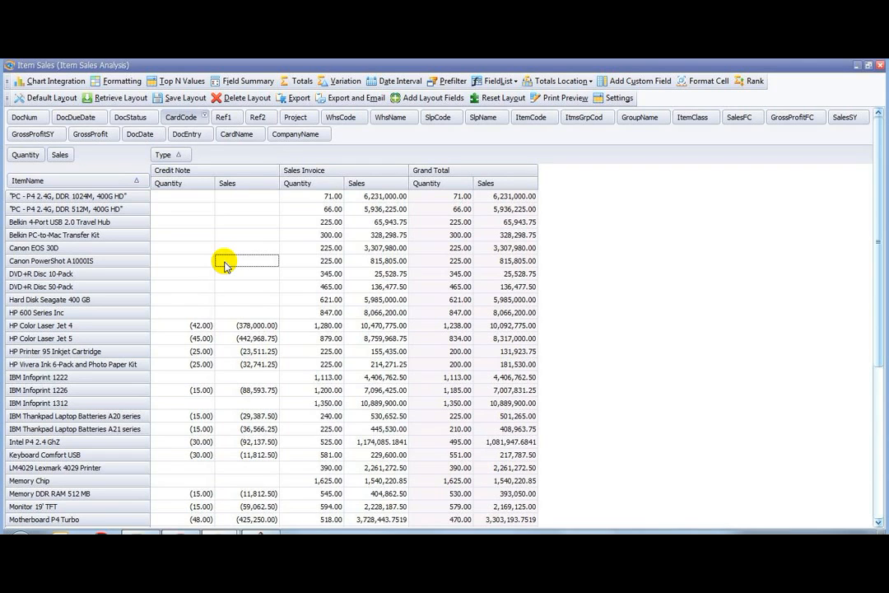
Add CardCode and CardName as row fields after ItemName and widen the CardName column to fit the names
drag(225, 265, 156, 177)
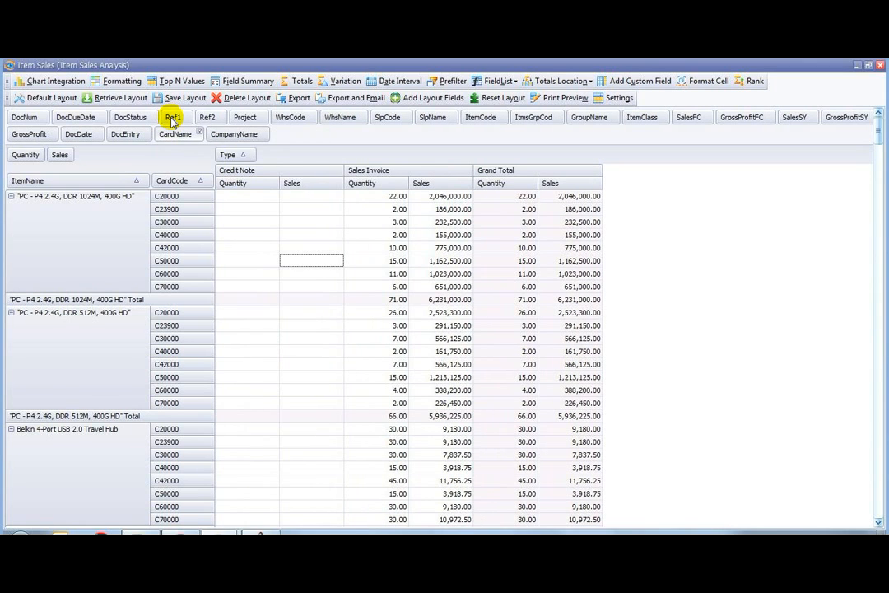
drag(180, 134, 212, 179)
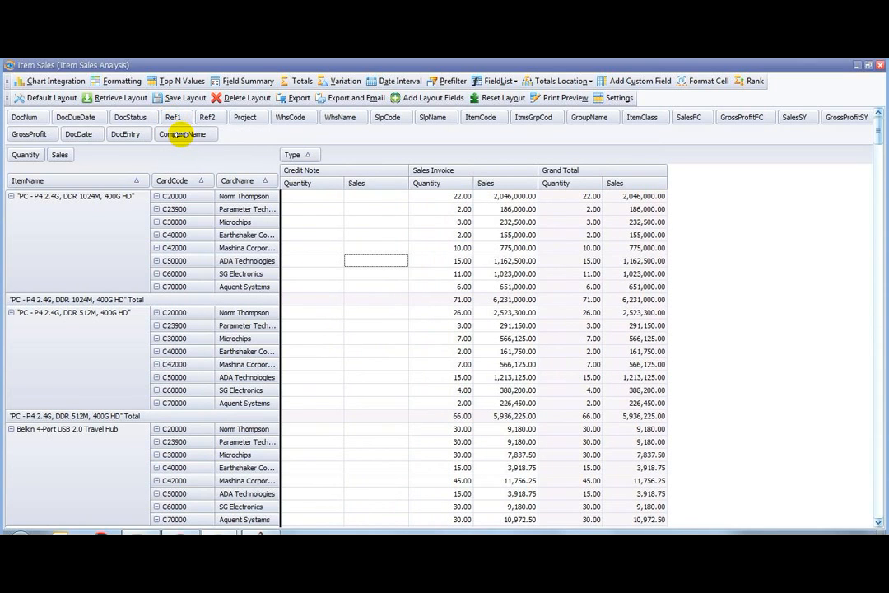
drag(280, 222, 281, 222)
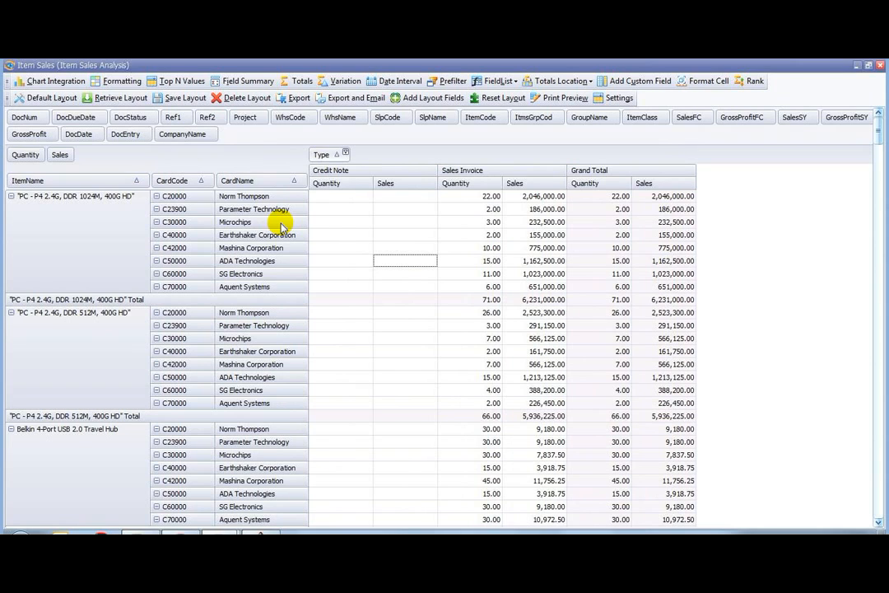
Filter the Type field to show only Sales Invoice
click(346, 154)
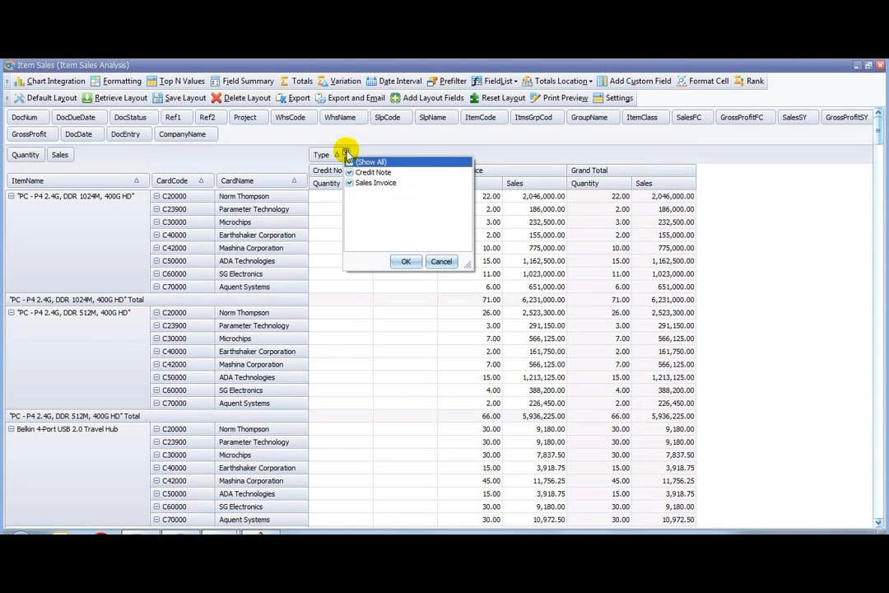
click(349, 161)
click(349, 182)
click(406, 261)
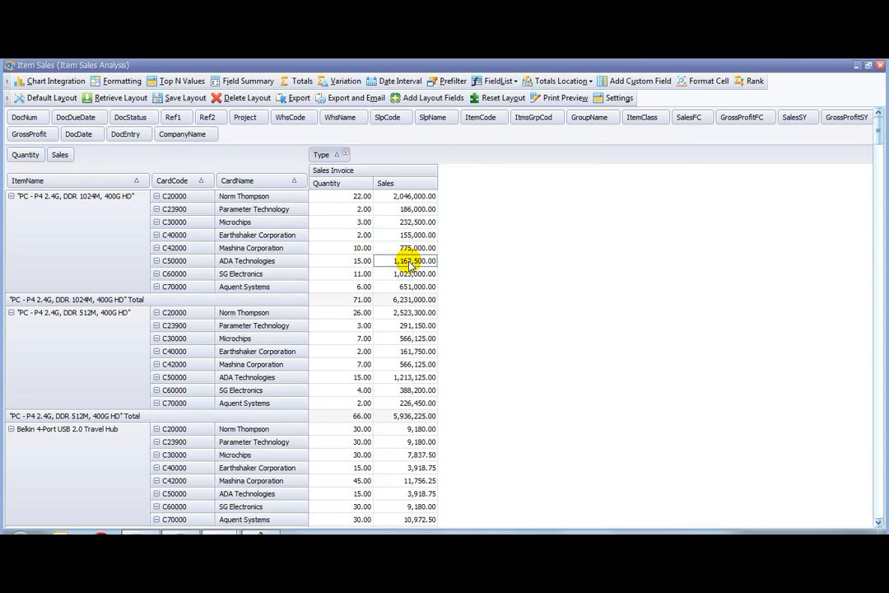
Move the filtered Type field from the column area to the filter fields after CompanyName
drag(320, 154, 233, 133)
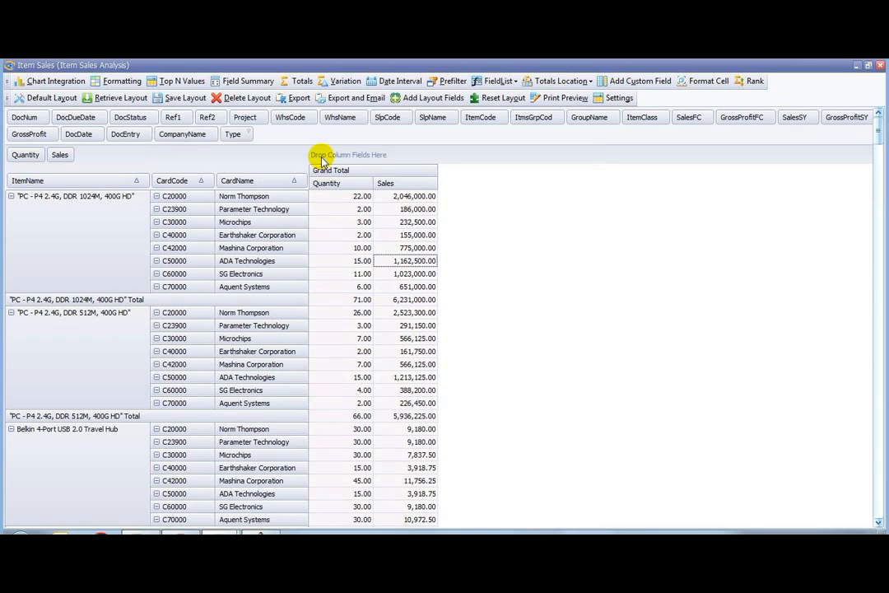
drag(339, 197, 343, 205)
click(346, 218)
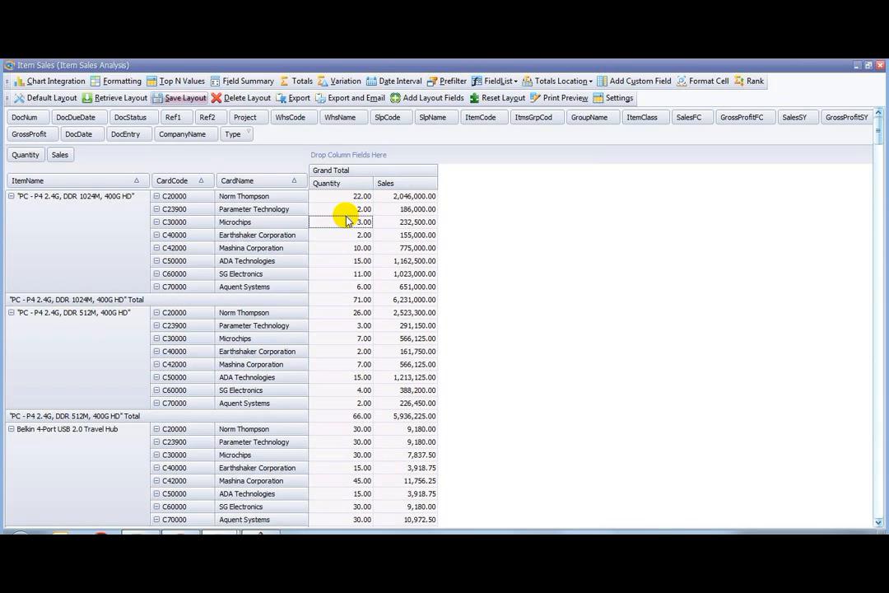
Save the current pivot as a new layout named "Item Customer Sales Only without Credit Notes"
click(174, 99)
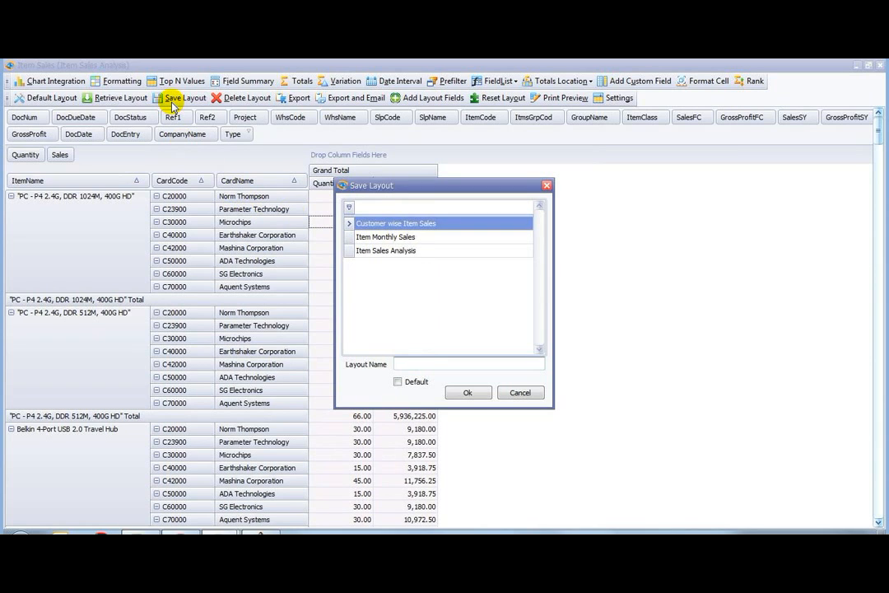
text(Item Customer Sales Only with)
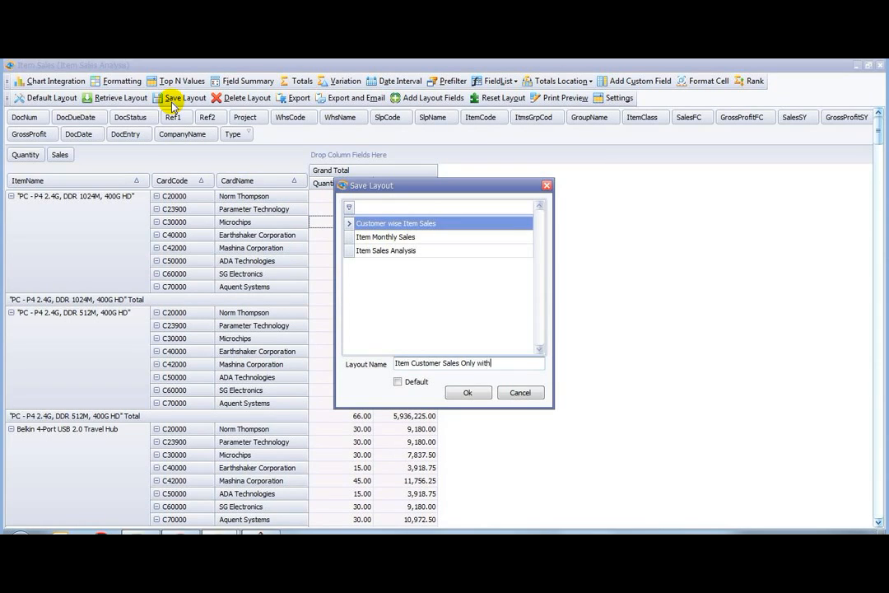
text(out Credit Notes)
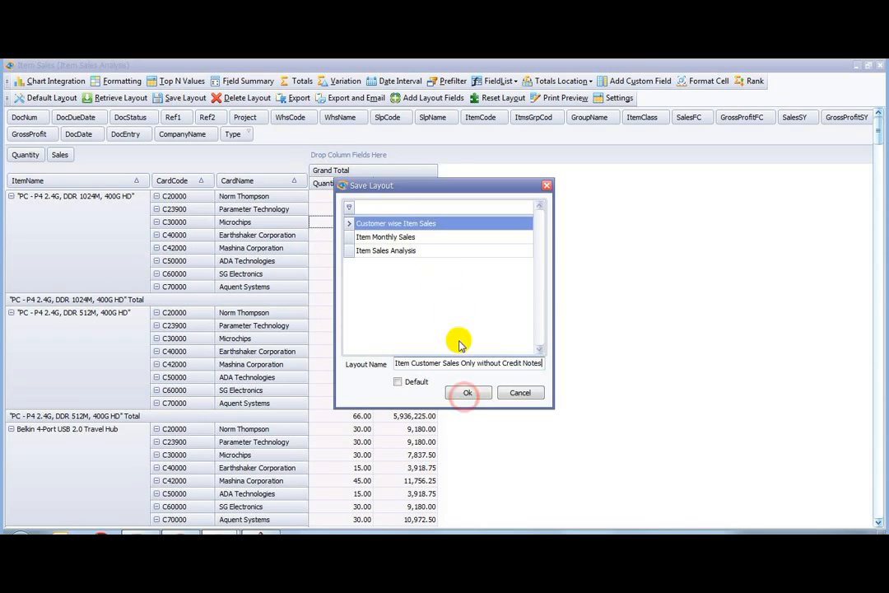
click(466, 394)
key(Return)
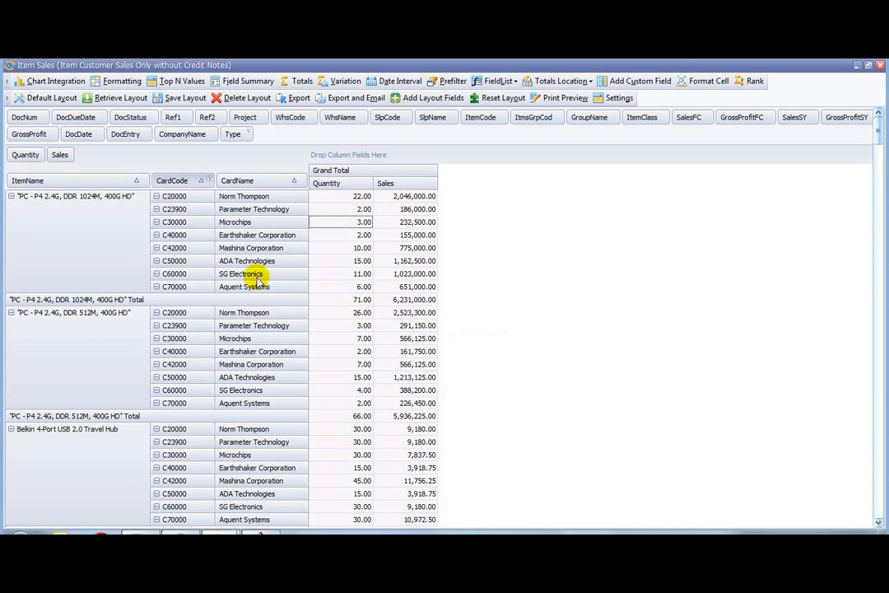
Move CardCode, CardName and Quantity to the filter fields, leaving only Sales totals by ItemName in the pivot
drag(175, 180, 272, 133)
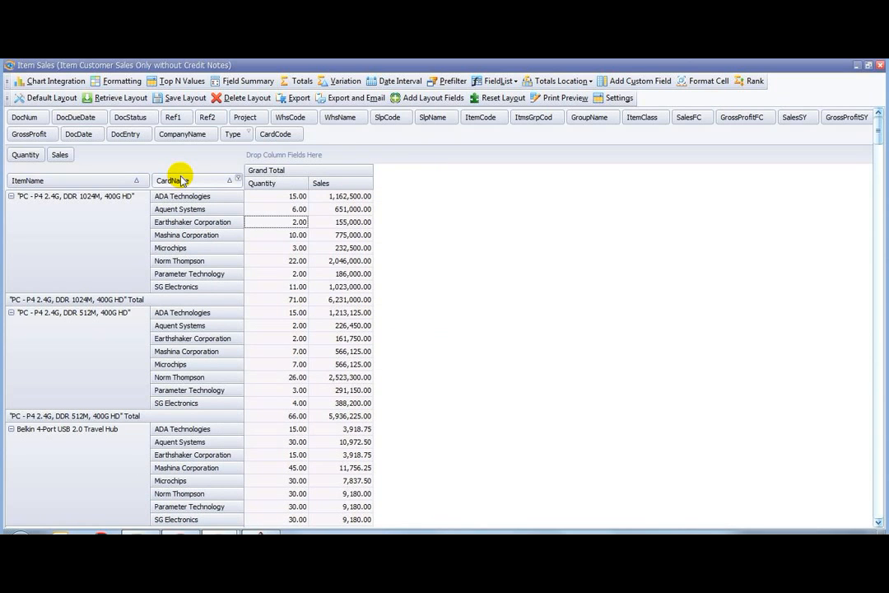
double_click(192, 180)
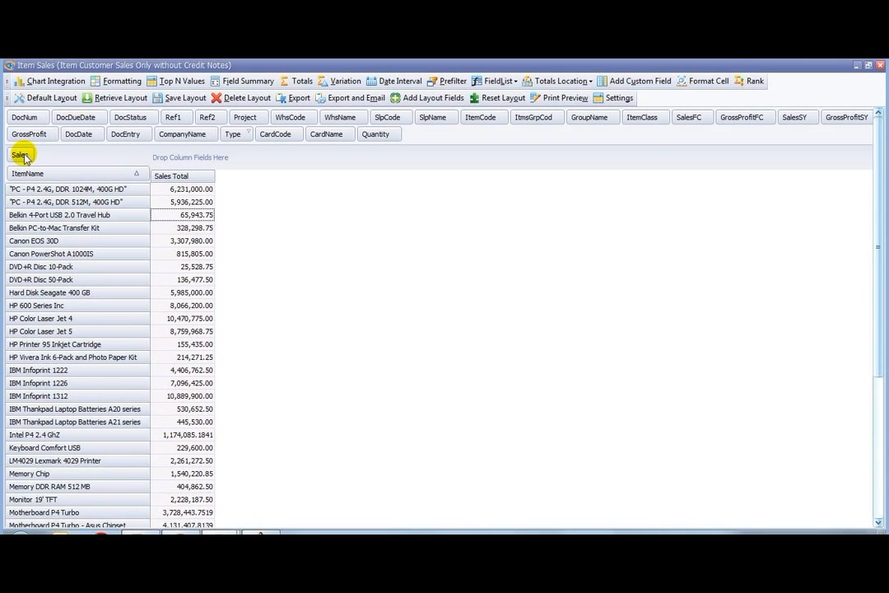
click(183, 240)
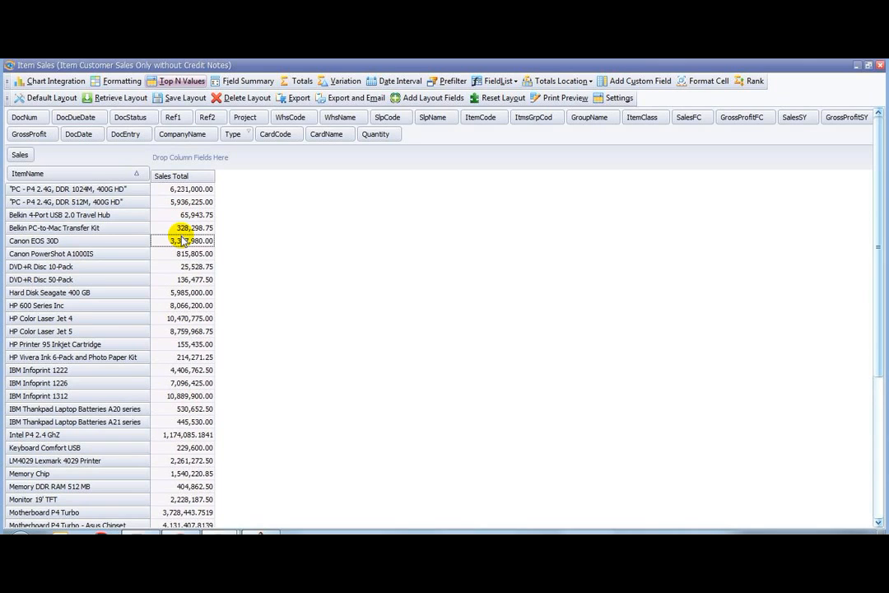
Restrict ItemName to the top 10 values by Sales using Top N Values, with Show Others enabled
click(186, 82)
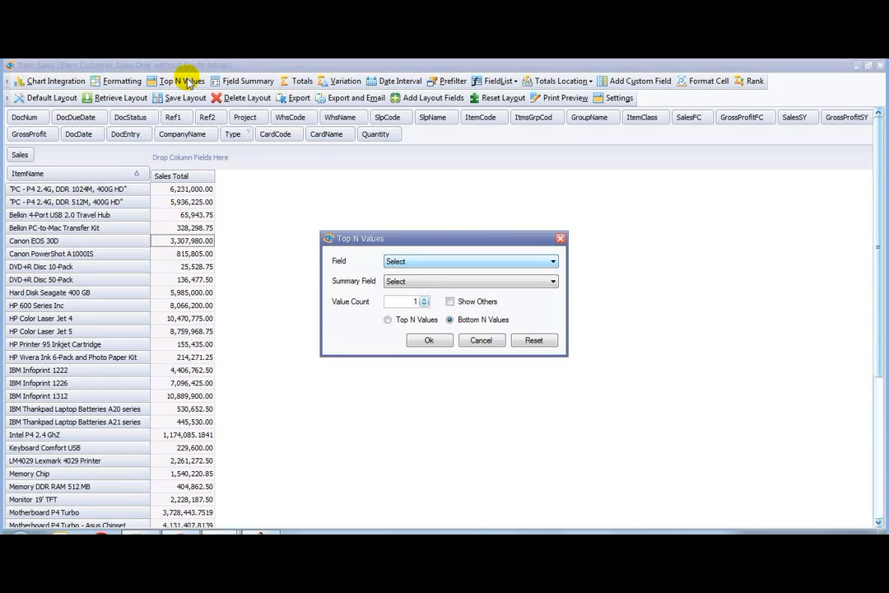
click(422, 261)
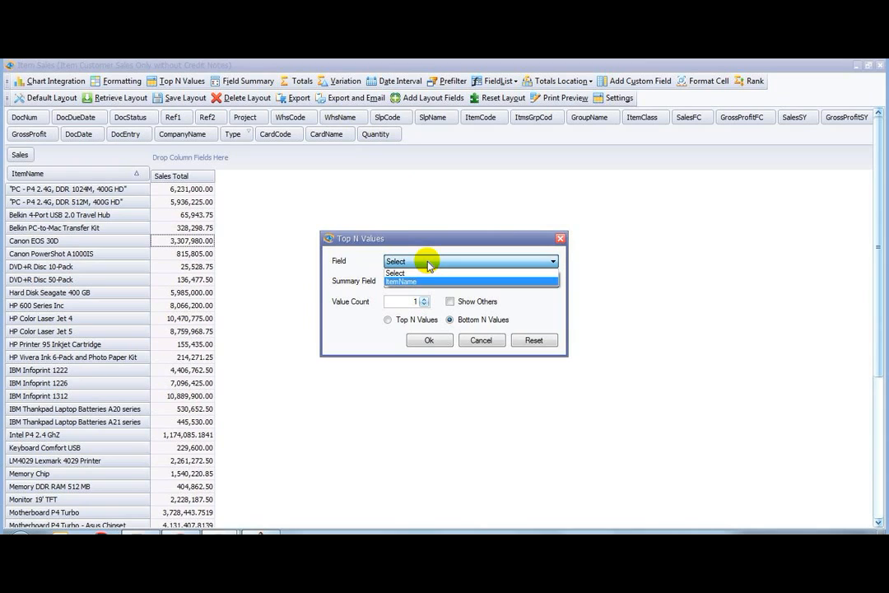
click(423, 281)
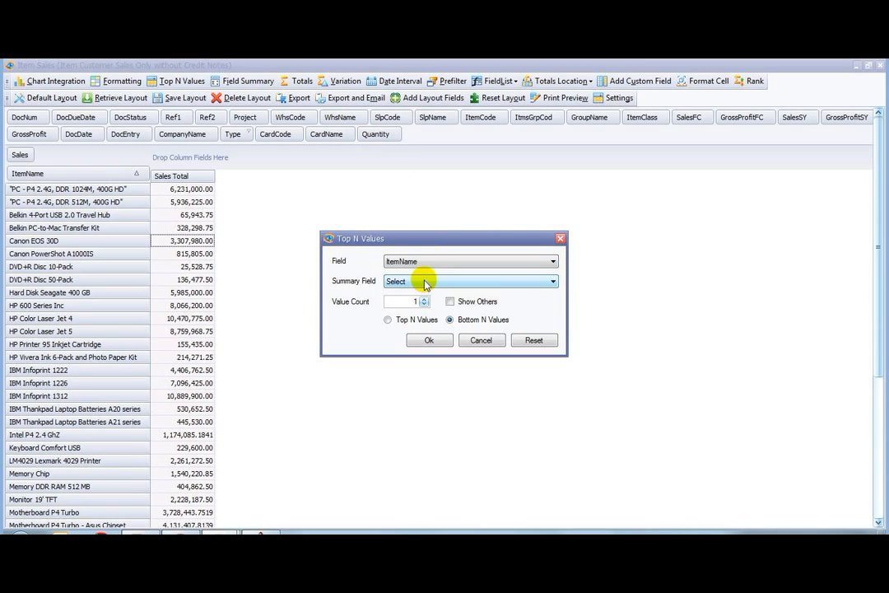
click(415, 283)
click(408, 301)
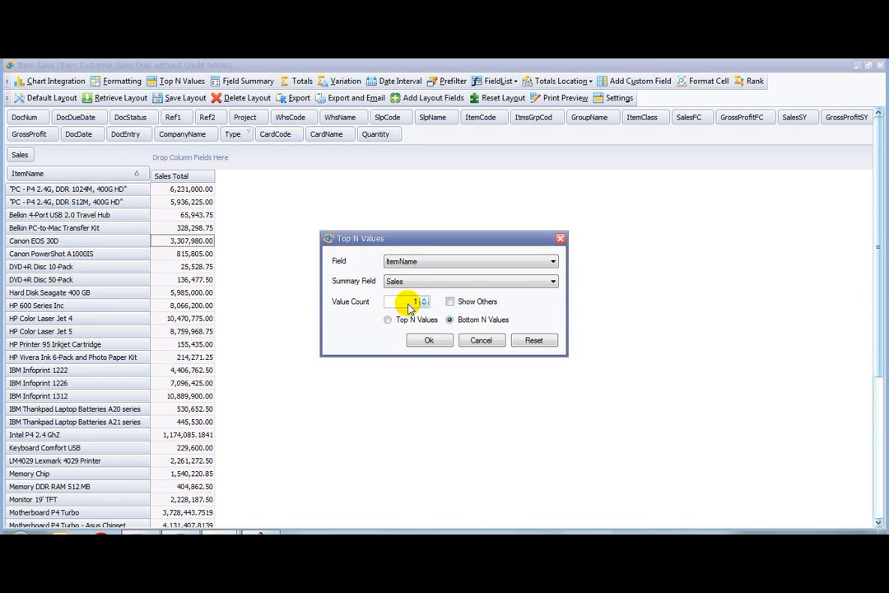
text(0)
click(458, 302)
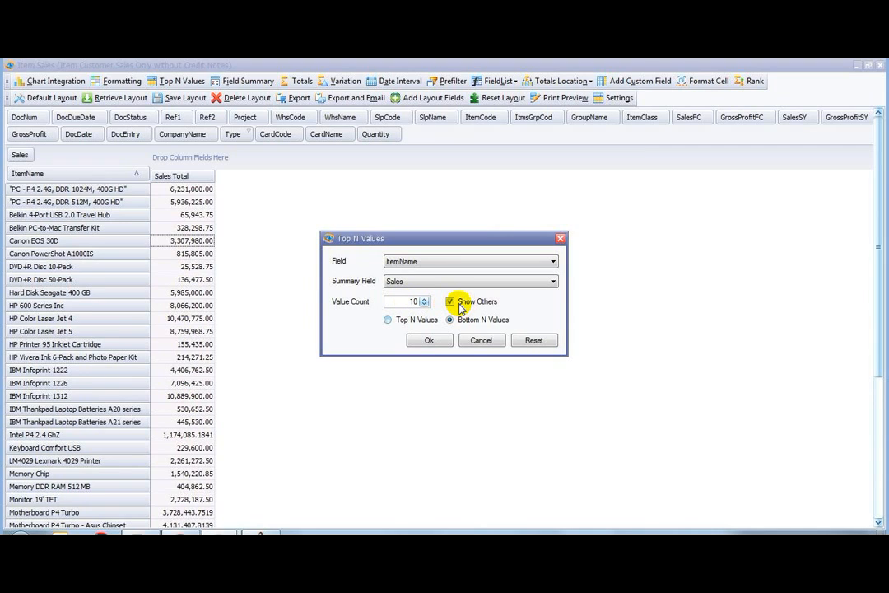
click(390, 322)
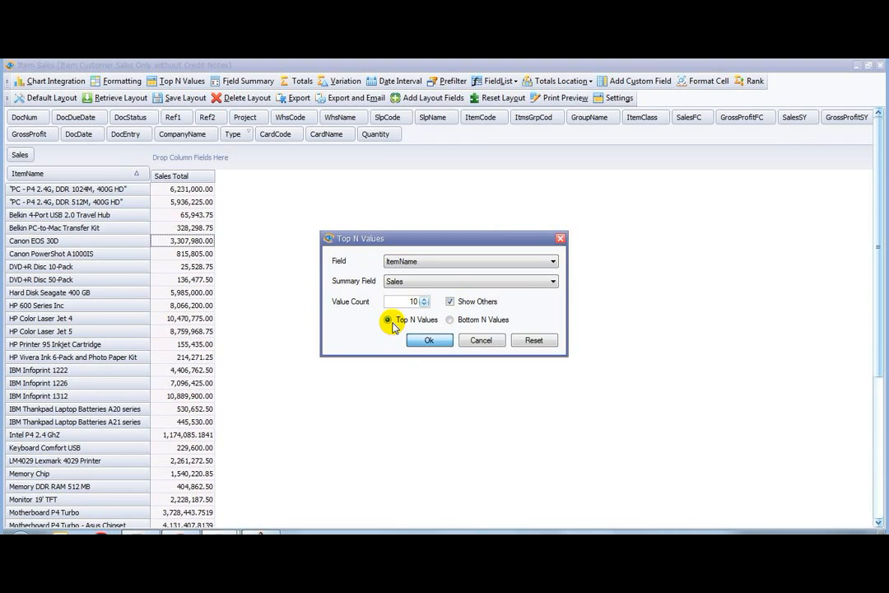
click(428, 342)
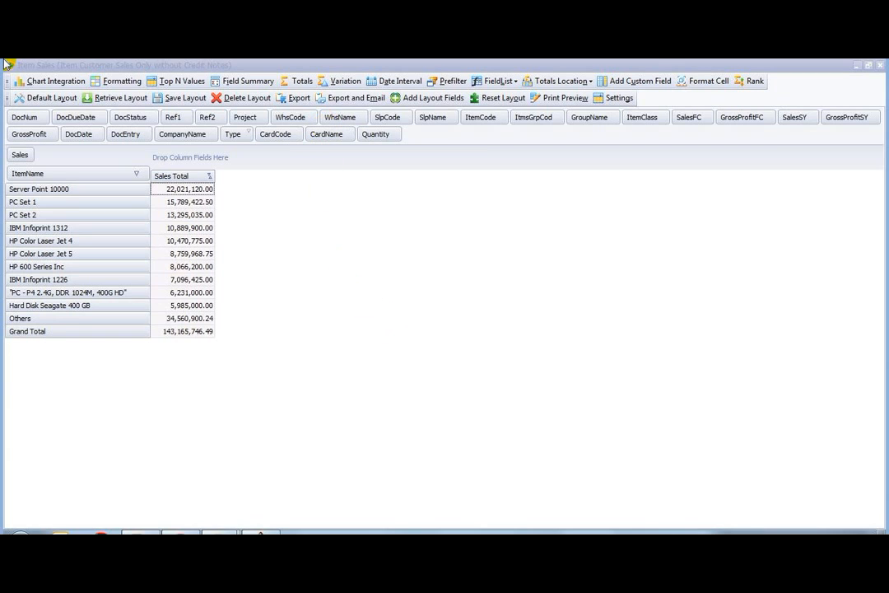
Switch the ItemName ranking in Top N Values to Bottom N Values
click(180, 82)
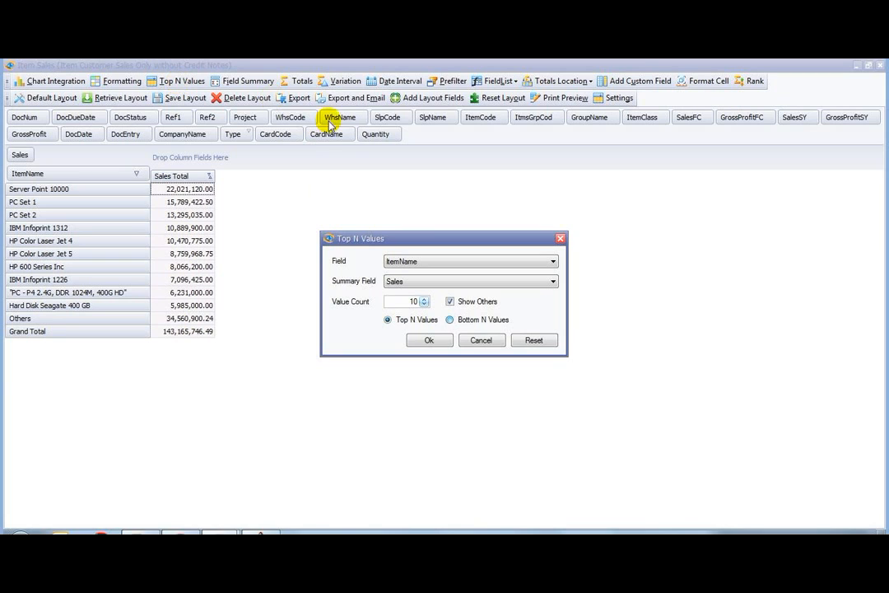
click(450, 319)
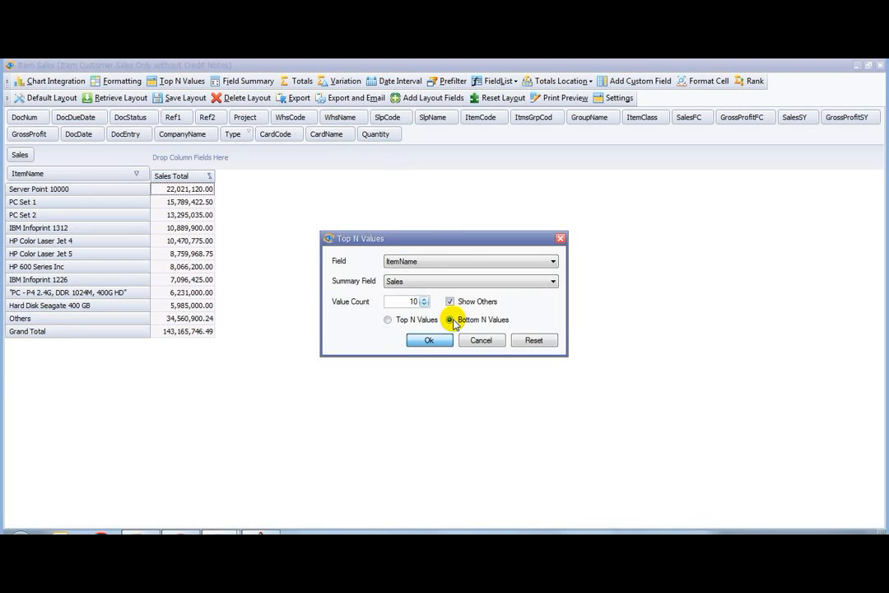
click(423, 340)
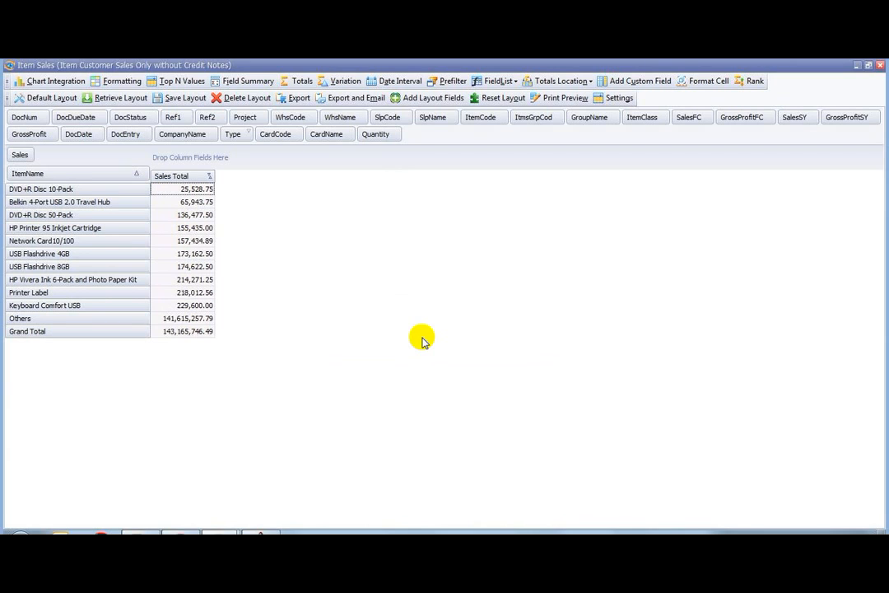
click(177, 321)
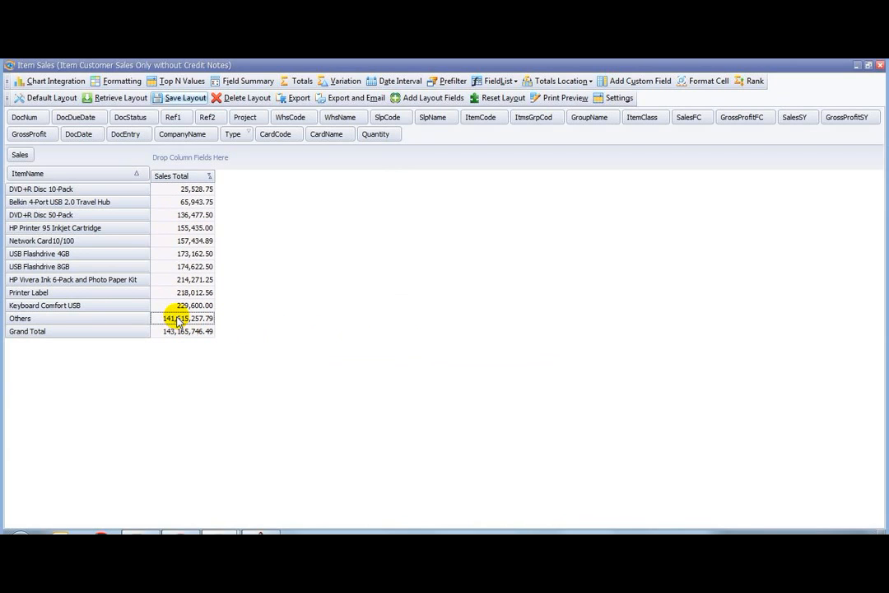
Save the current pivot as a new layout named "Bottom 10 Items Report"
click(171, 99)
text(Bottom 10 Items Report)
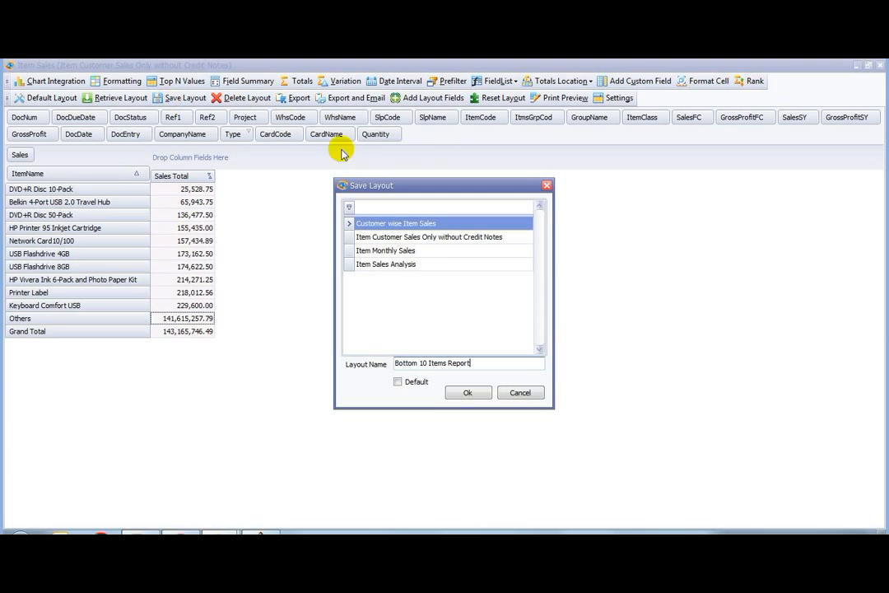
click(466, 392)
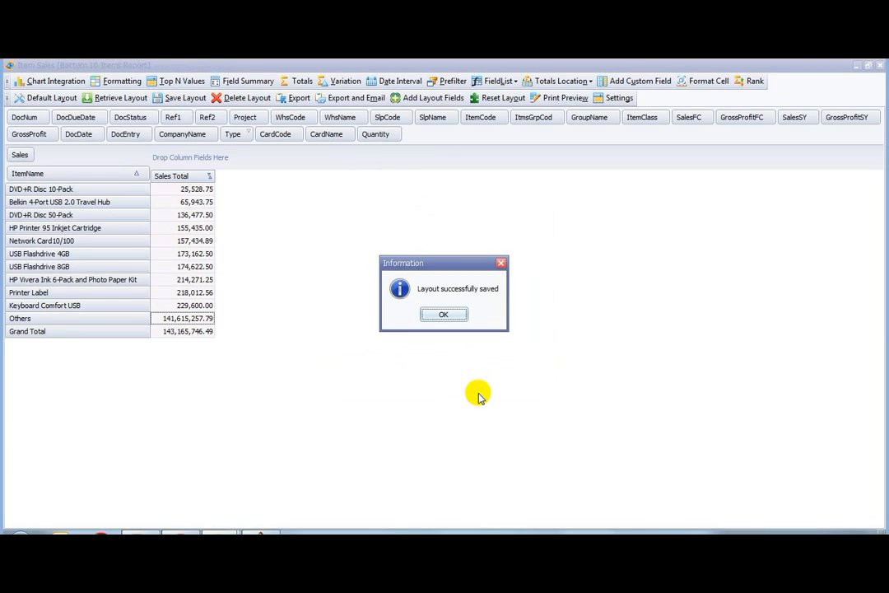
click(457, 316)
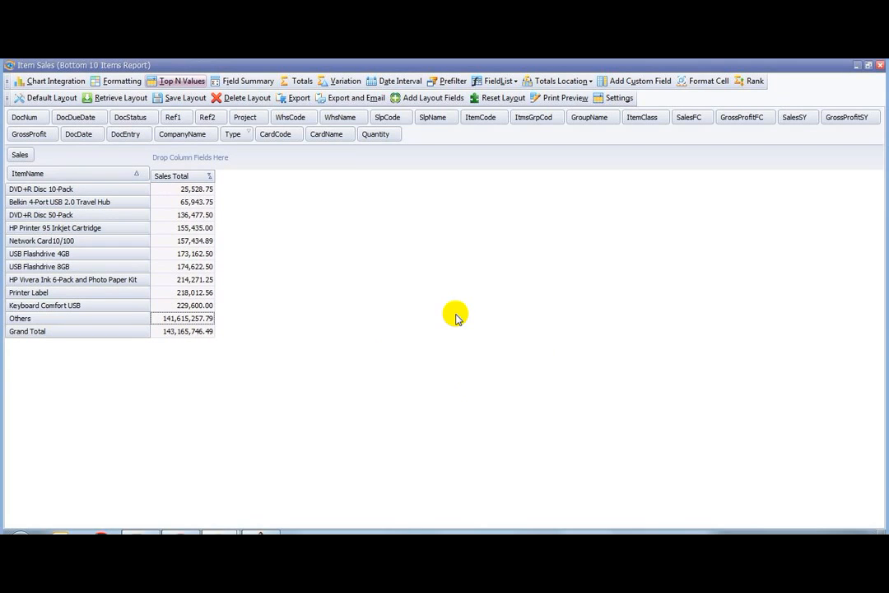
Reset the Top N Values restriction, and try DocDate as a row field before returning it to the filter fields after Quantity
click(181, 81)
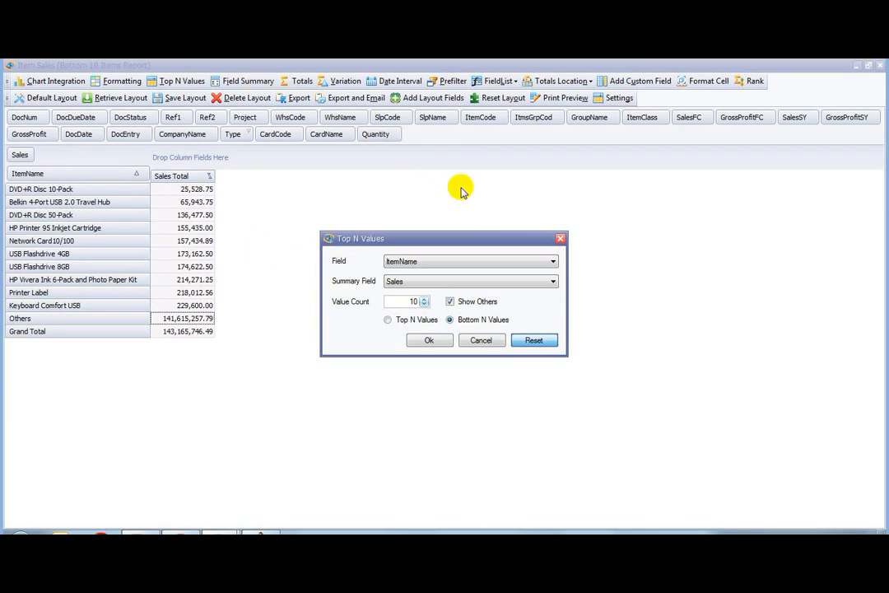
click(532, 340)
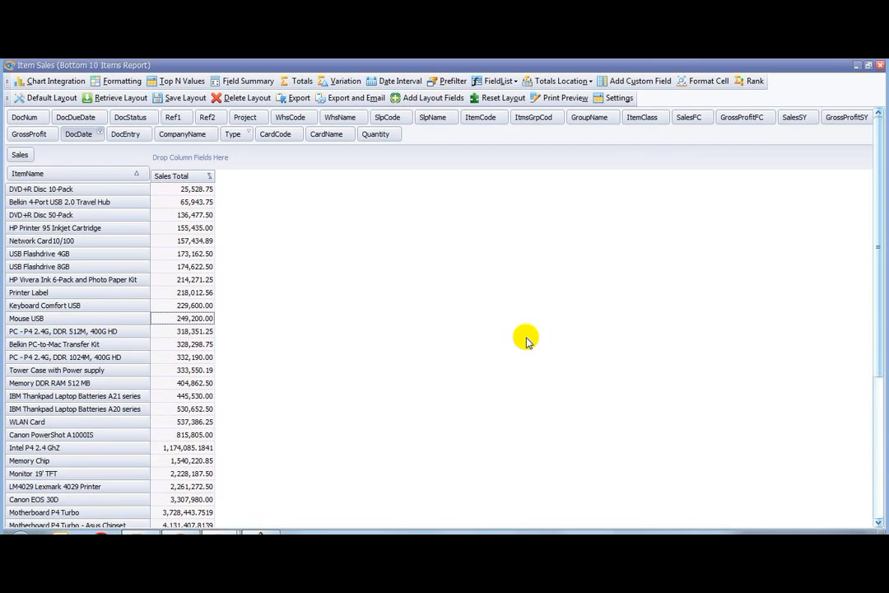
drag(79, 135, 86, 171)
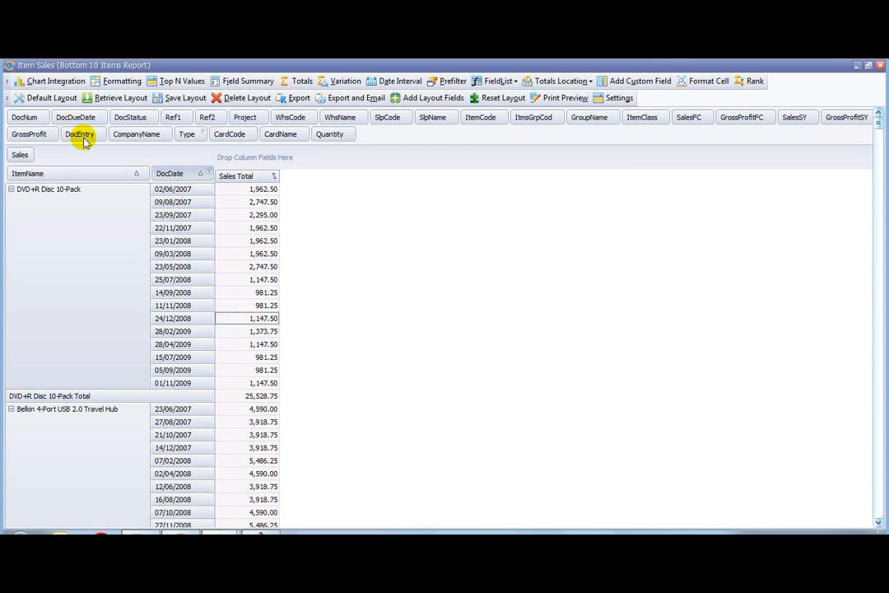
drag(182, 175, 379, 135)
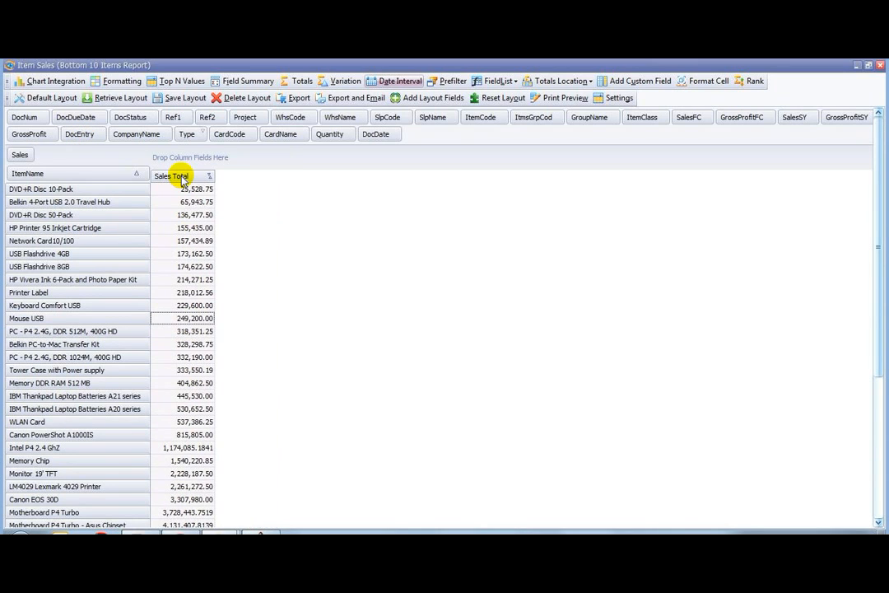
Create a Month date interval from DocDate and place the new field in the pivot's column area
click(400, 82)
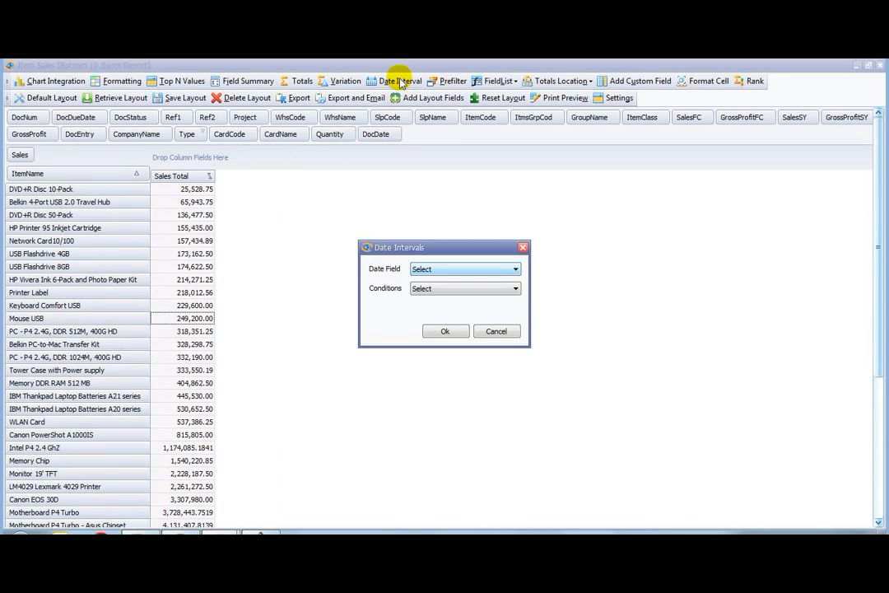
click(427, 269)
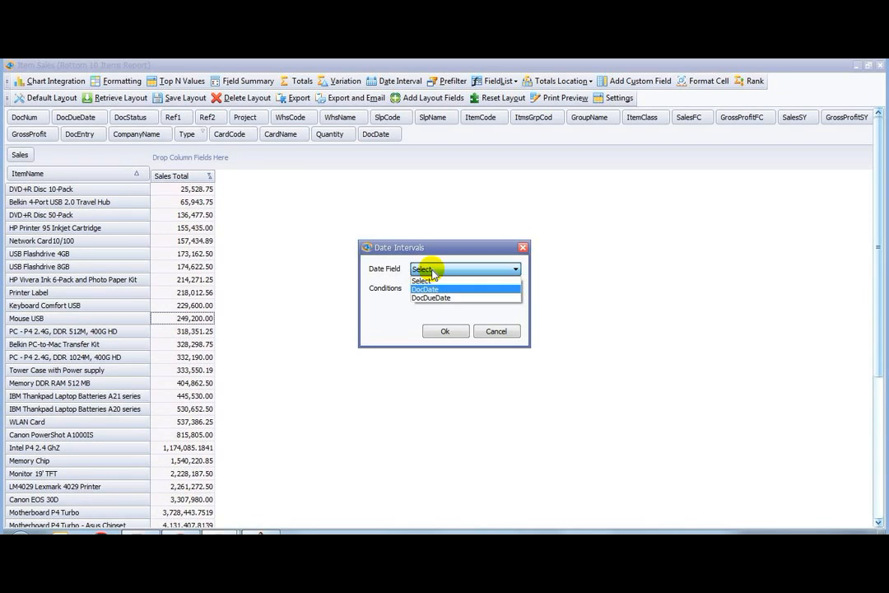
click(425, 289)
click(445, 289)
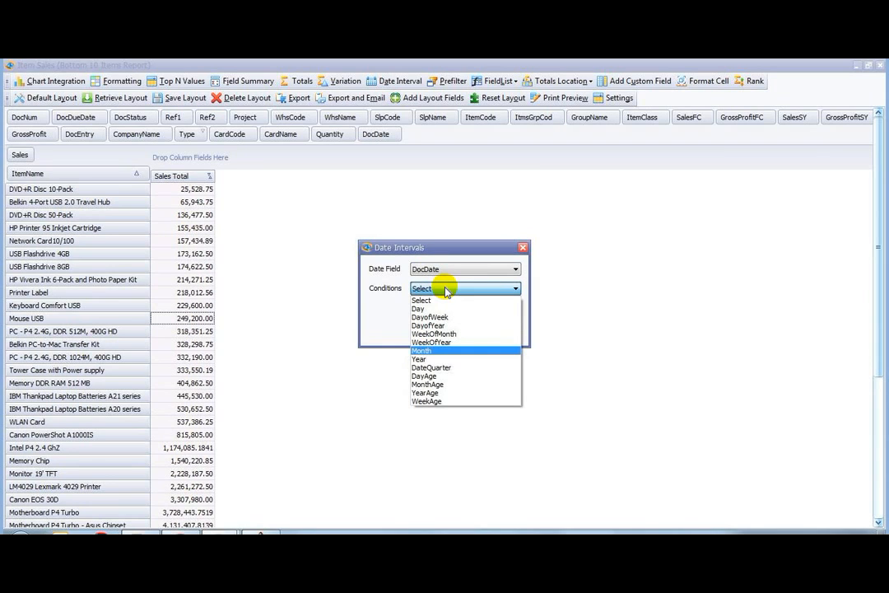
click(453, 351)
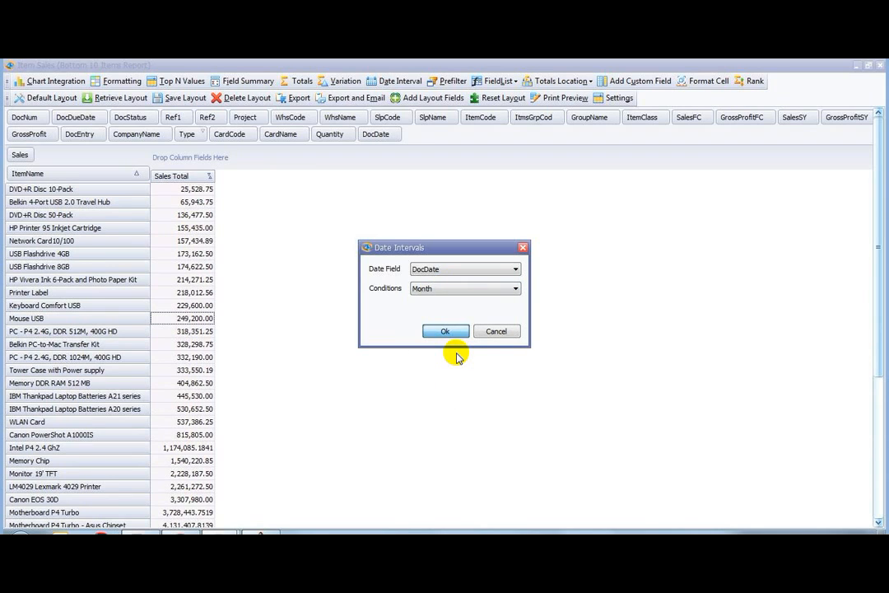
click(443, 332)
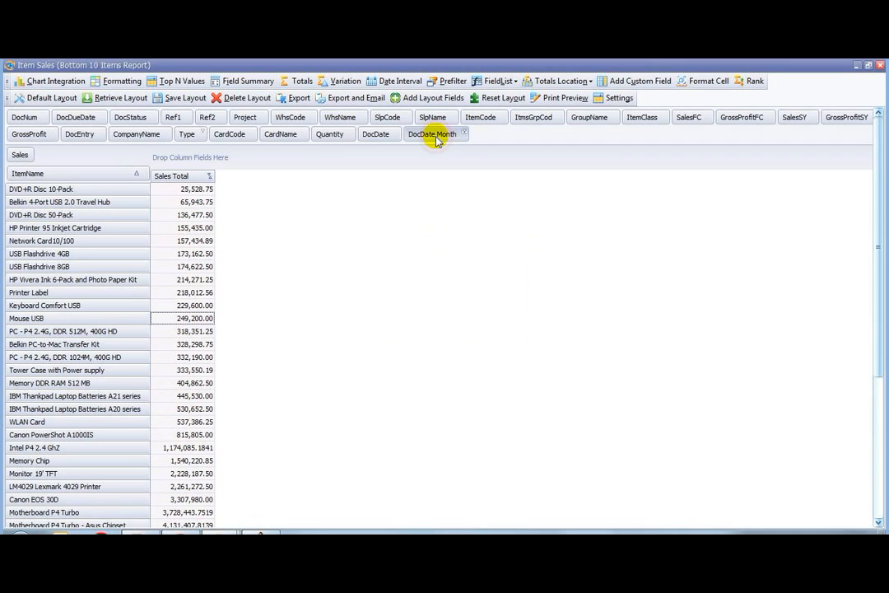
drag(436, 137, 437, 155)
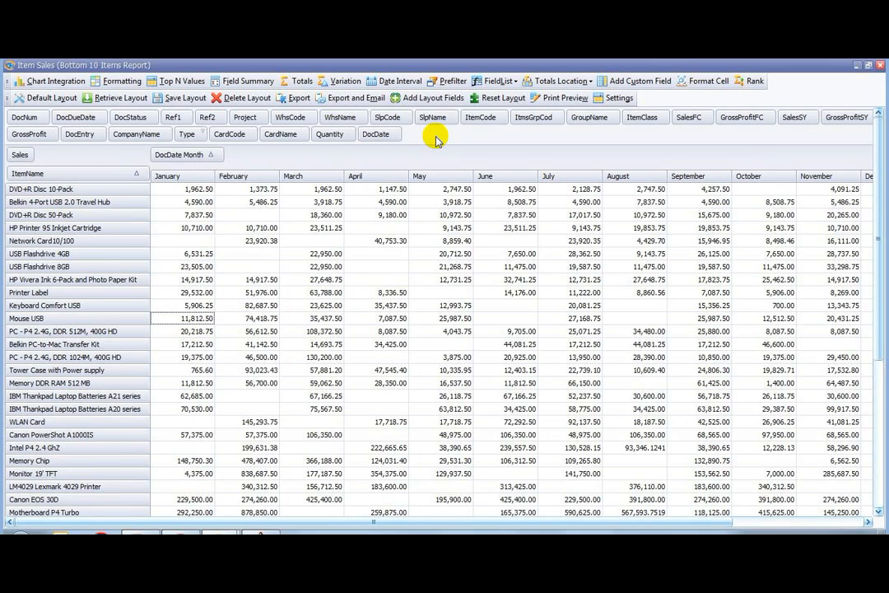
Examine the monthly sales of HP Printer 95 Inkjet Cartridge from January through October
click(193, 229)
key(Right)
key(Right)
key(Right)
key(Right)
key(Right)
key(Right)
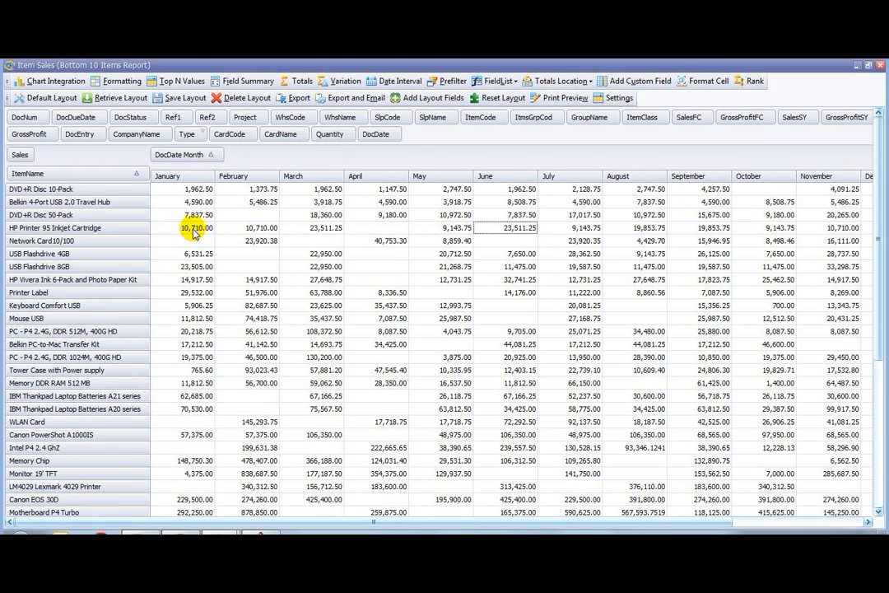
key(Right)
key(Right)
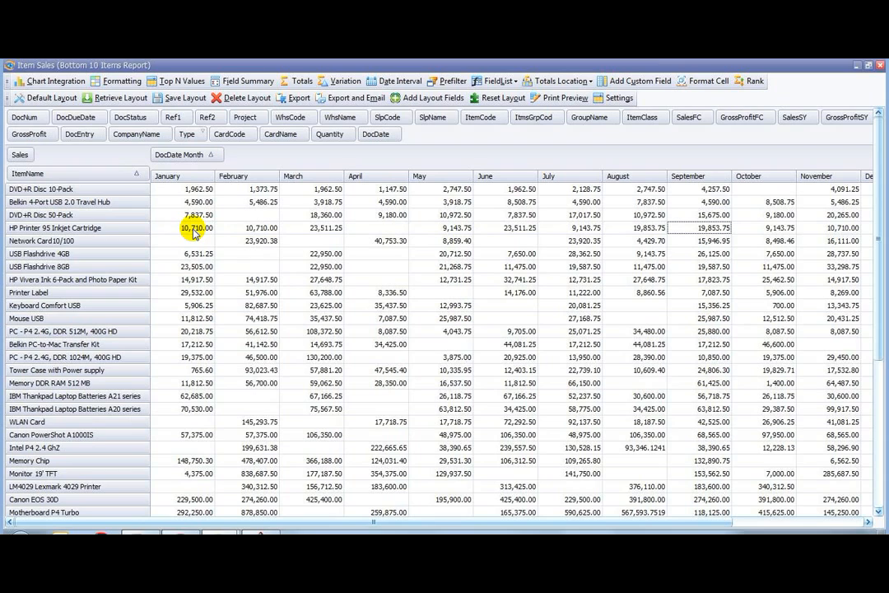
key(Right)
Create a WeekOfMonth date interval from DocDate and place the new field after DocDate Month in the pivot's column area
click(399, 81)
click(442, 270)
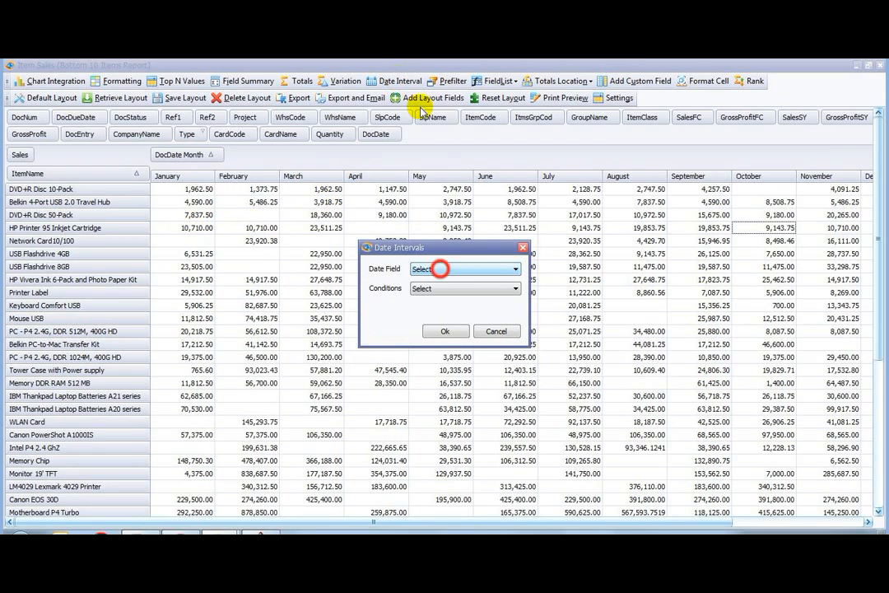
click(447, 284)
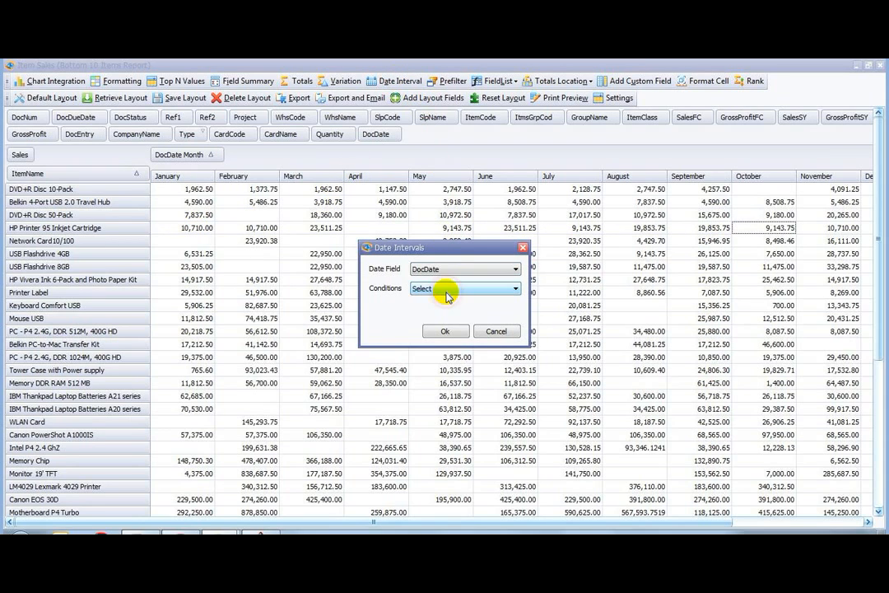
click(447, 294)
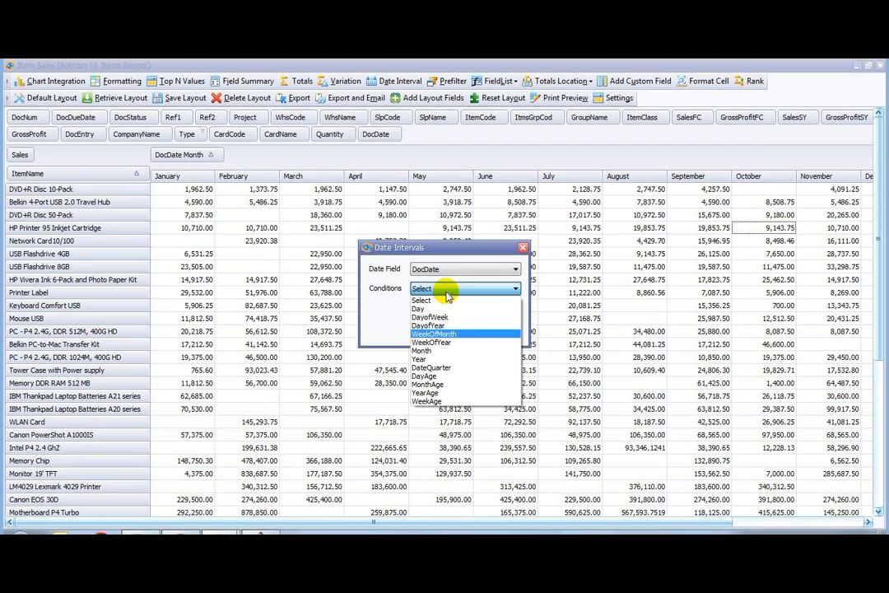
click(446, 333)
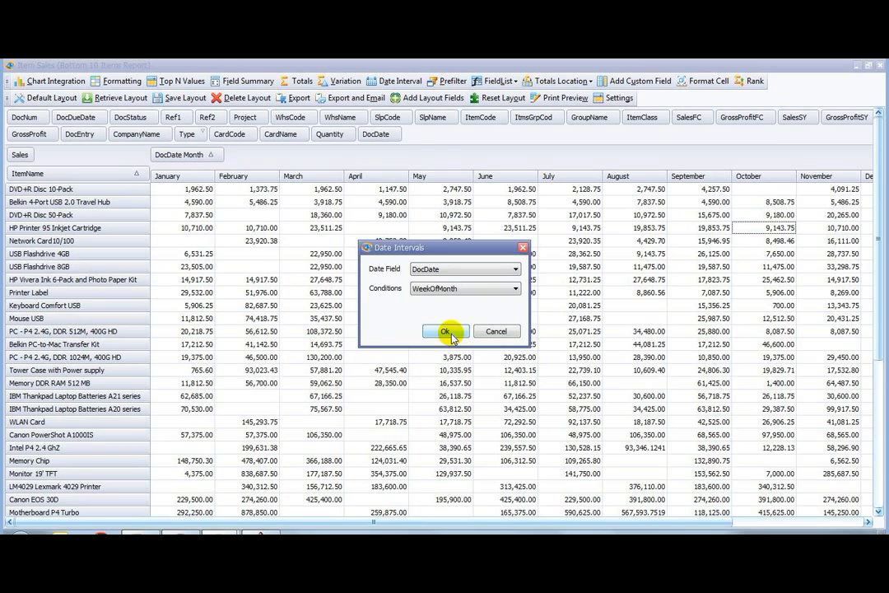
click(445, 332)
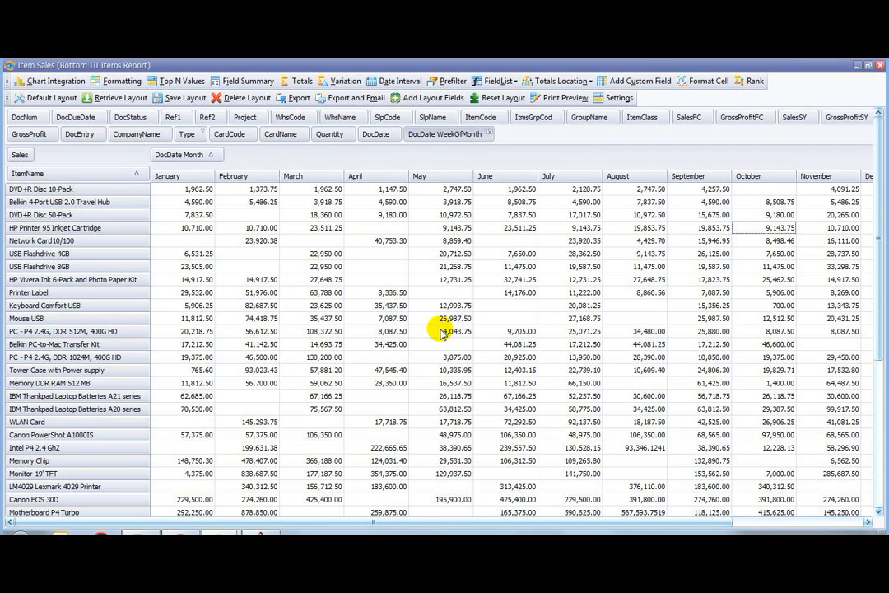
drag(453, 132, 453, 141)
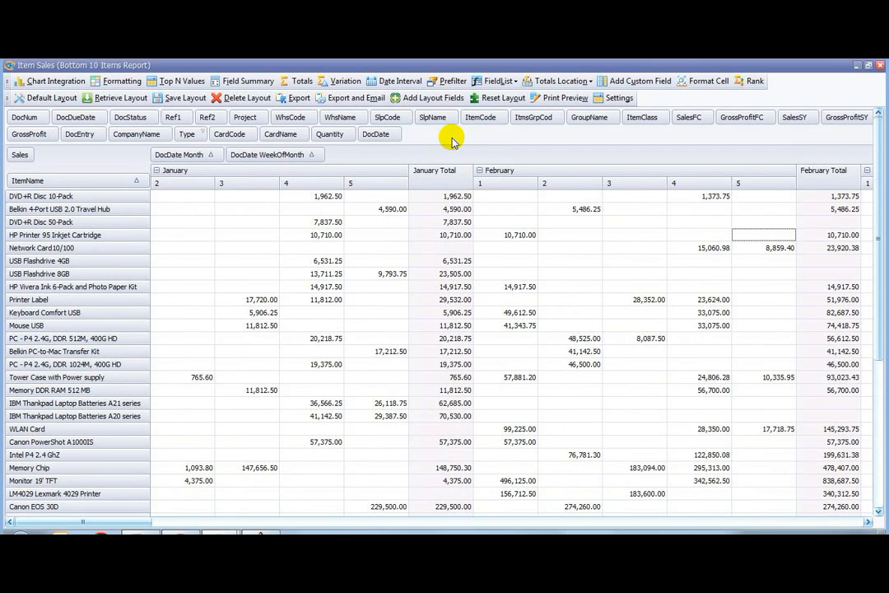
Examine the week-by-week item sales within January and February
click(207, 223)
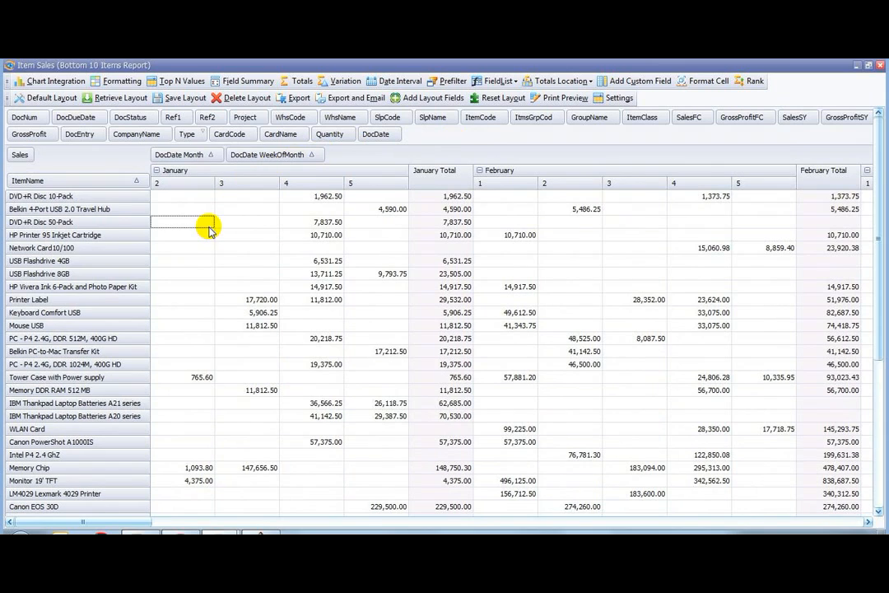
key(Right)
key(Right)
key(Right)
key(Right)
key(Right)
key(Right)
key(Down)
key(Down)
key(Down)
key(Down)
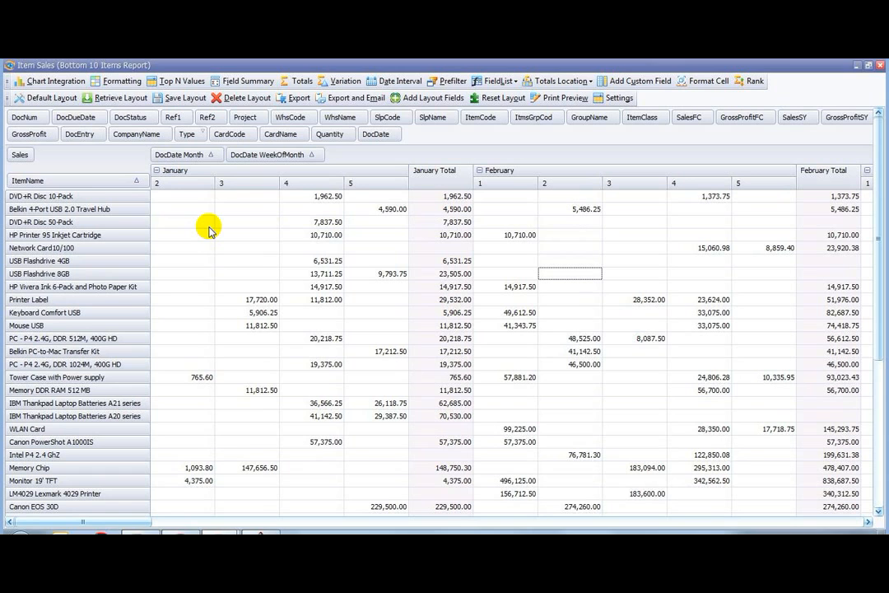
Move the DocDate WeekOfMonth field out of the column area and back to the filter fields after DocDate
drag(265, 155, 247, 132)
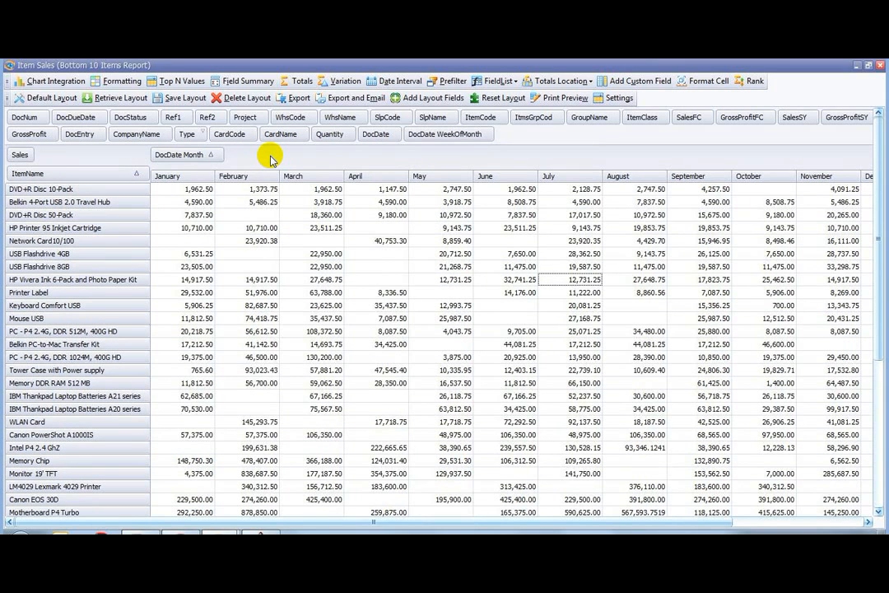
click(291, 249)
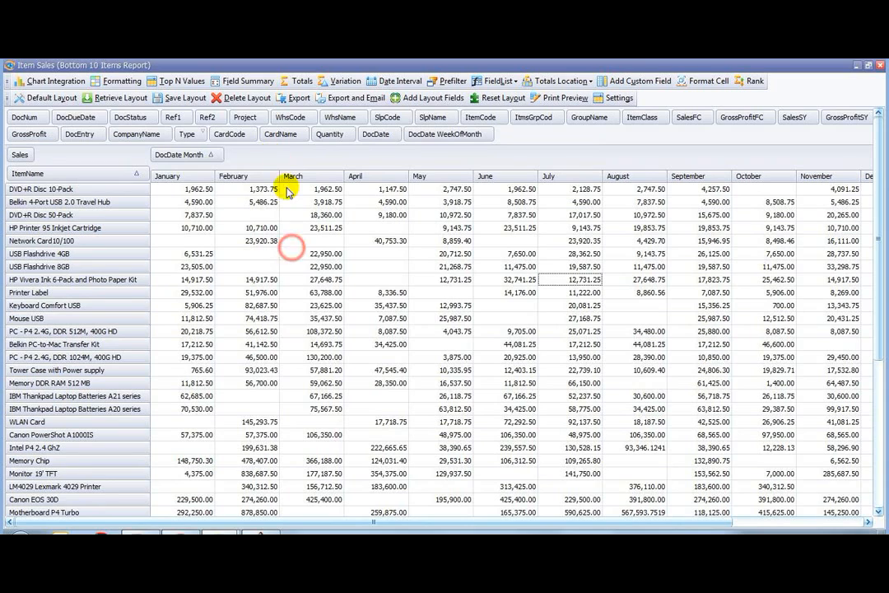
click(262, 241)
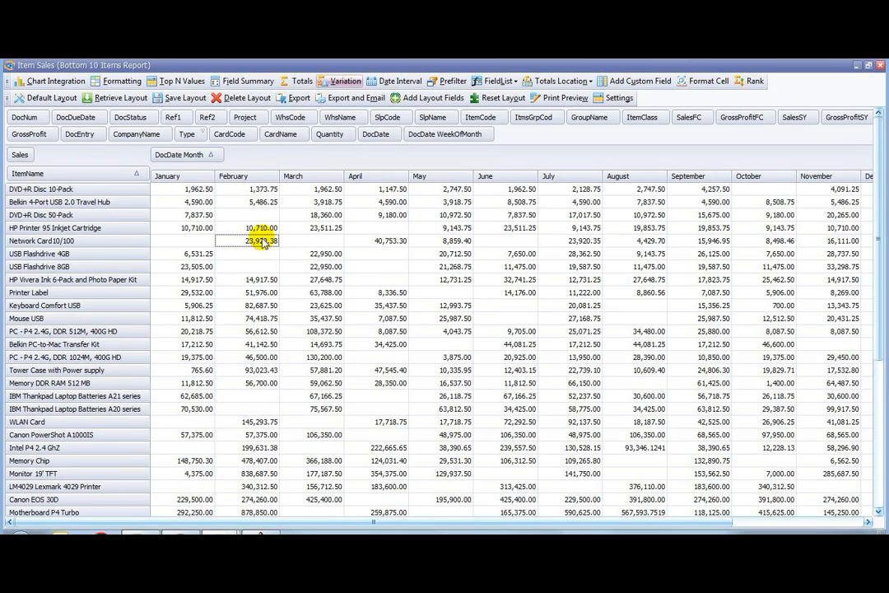
Add a summary variation on the Sales field with the PercentVariation condition, without cross group variation
click(344, 81)
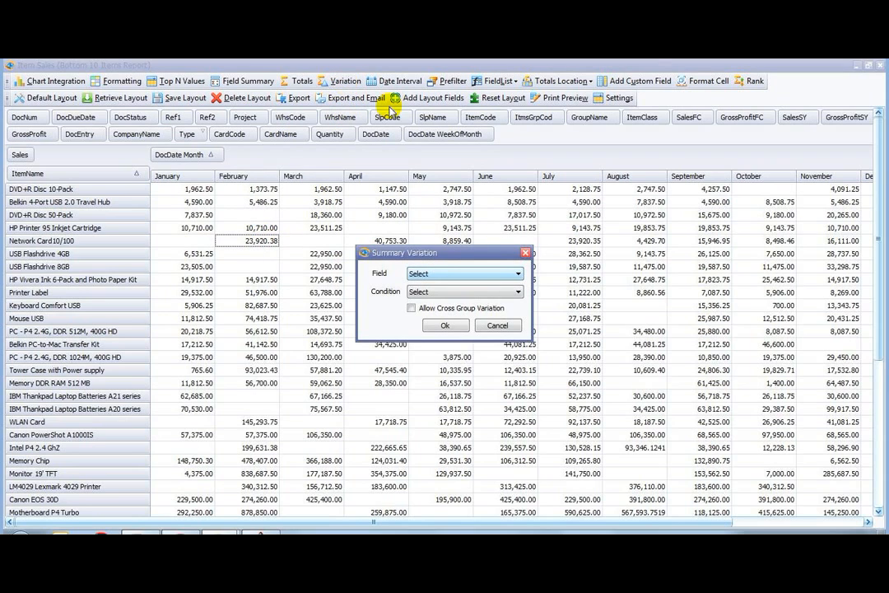
click(436, 275)
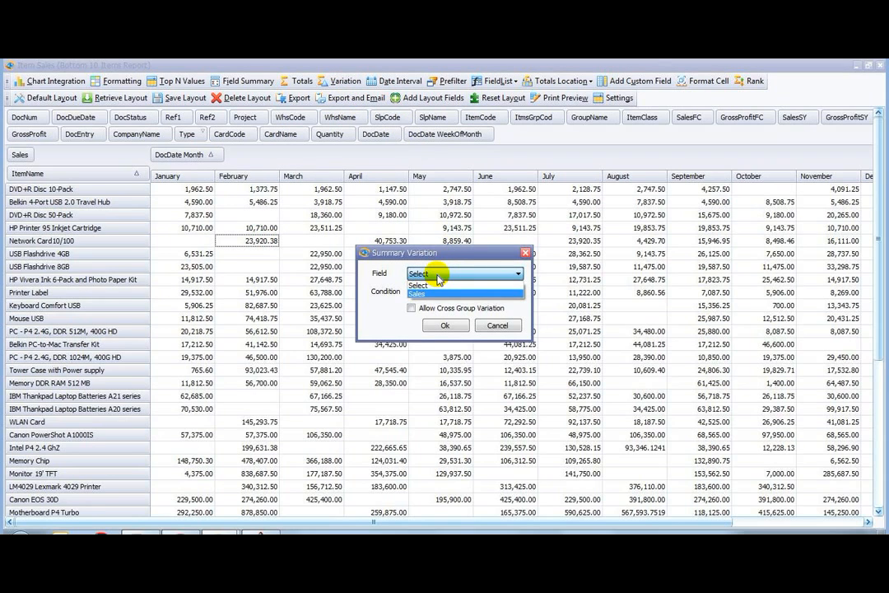
click(437, 292)
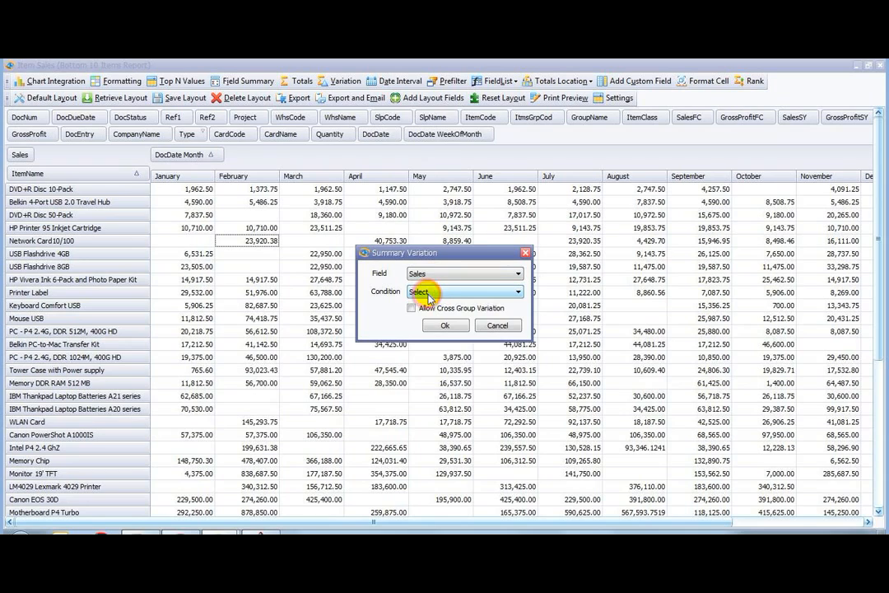
click(430, 292)
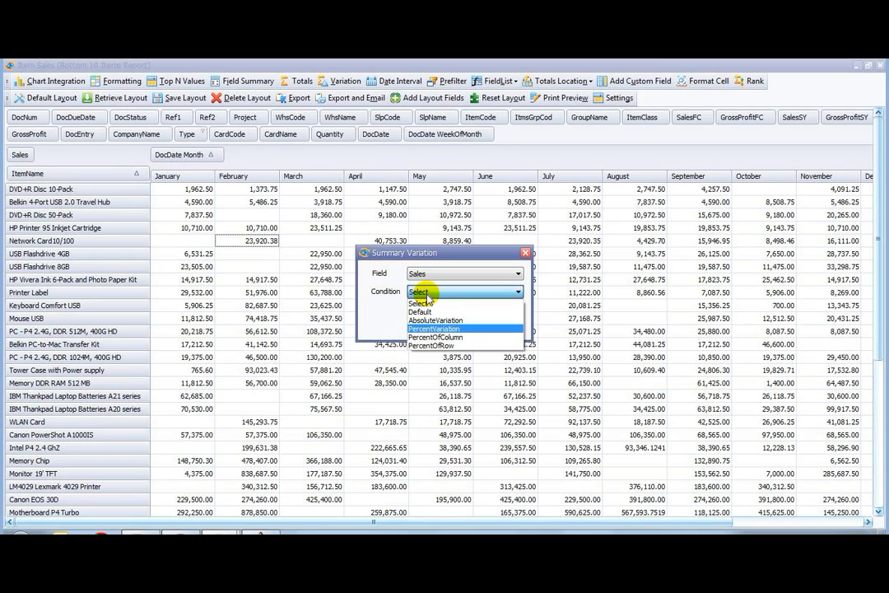
click(438, 329)
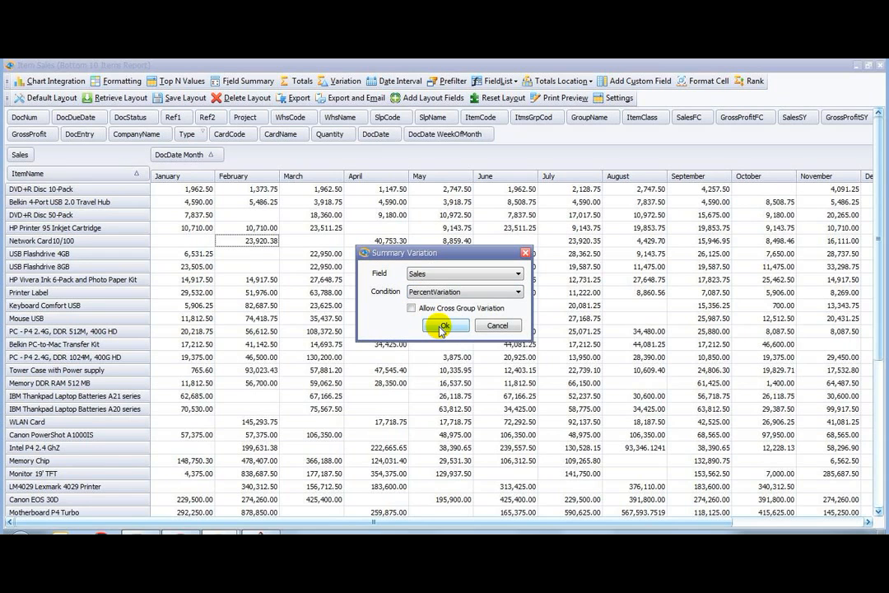
click(442, 328)
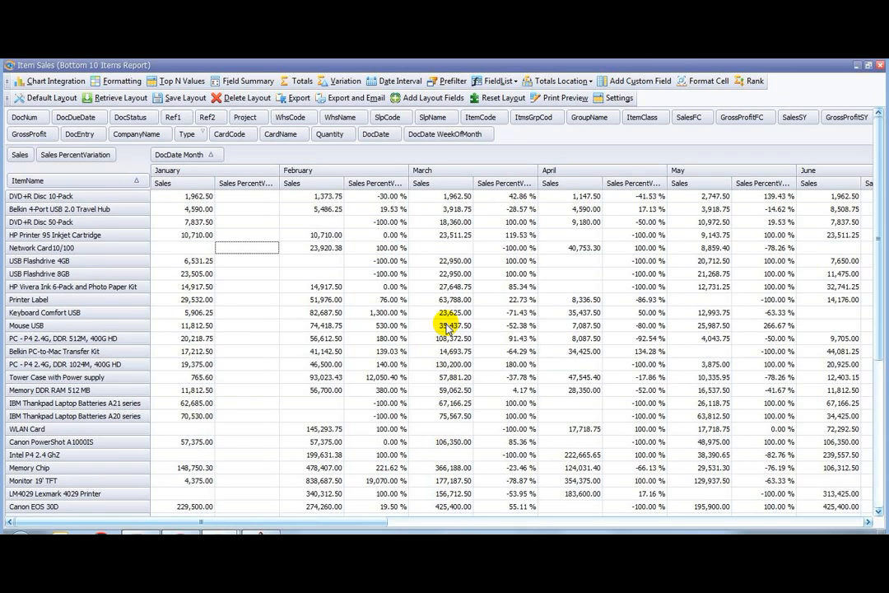
Compare the January to March sales and percent variation of PC - P4 2.4G, DDR 512M, 400G HD
click(177, 339)
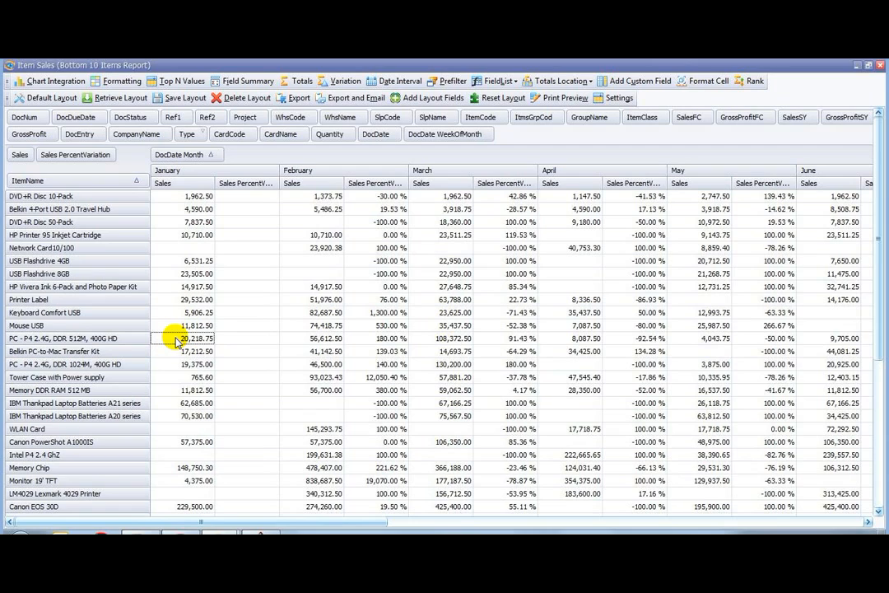
click(310, 340)
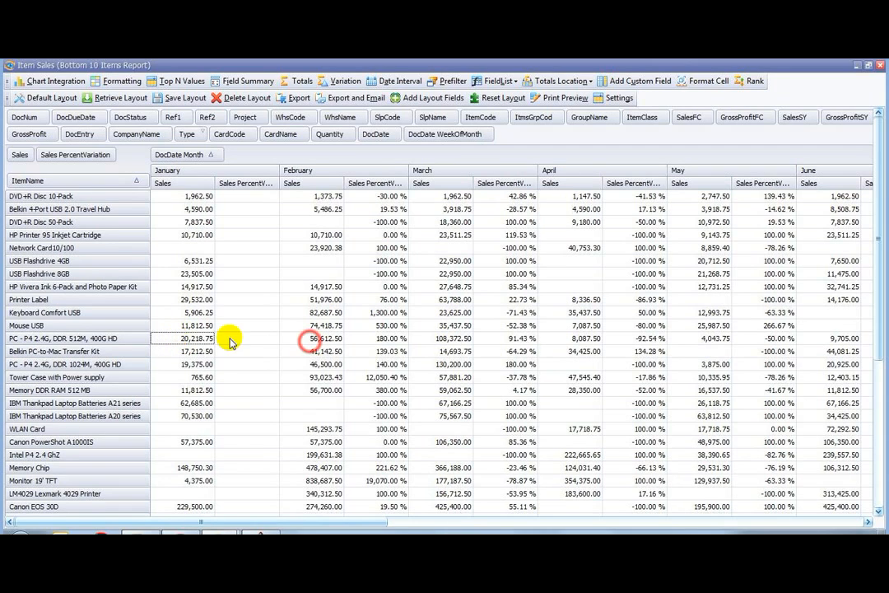
click(396, 340)
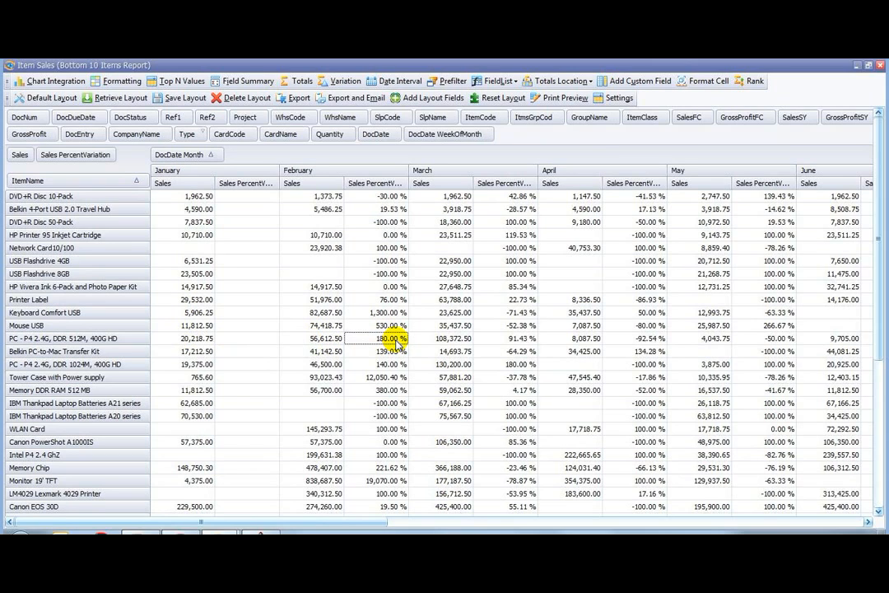
click(455, 340)
click(525, 339)
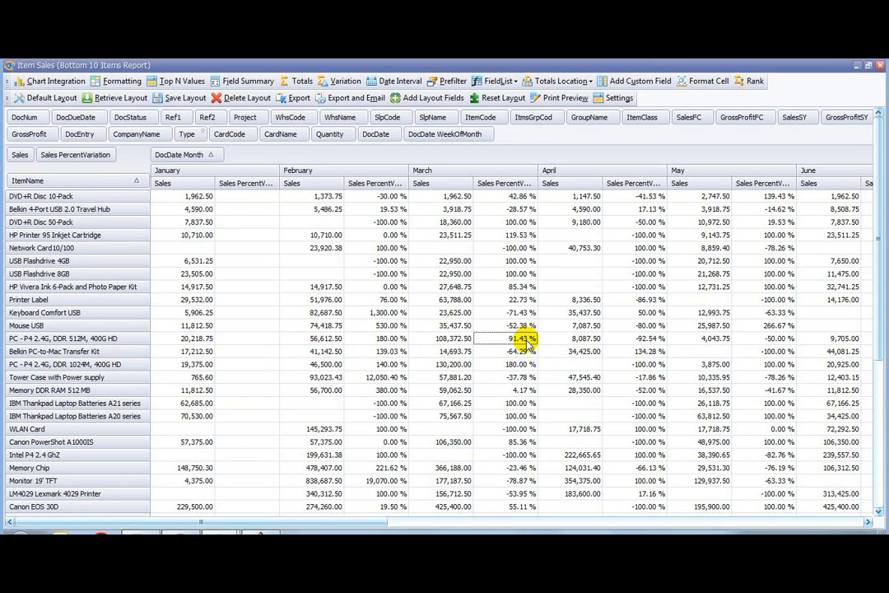
click(330, 301)
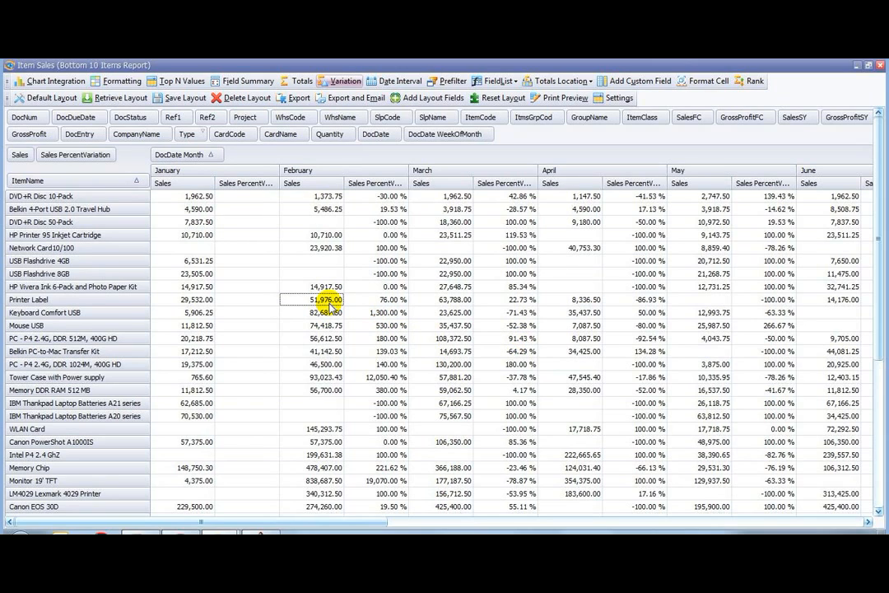
Apply the PercentOfColumn condition to the Sales field's summary variation
click(344, 81)
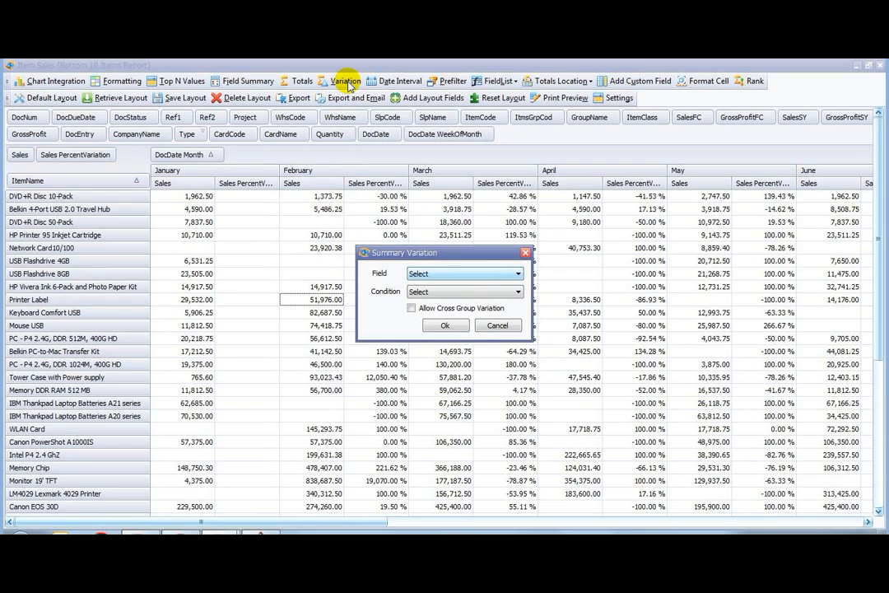
click(461, 275)
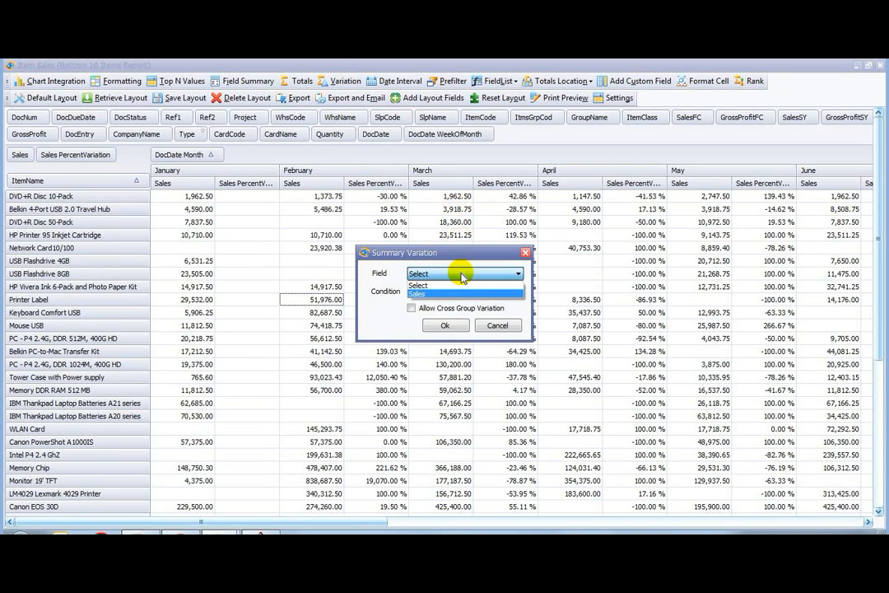
click(466, 293)
click(466, 294)
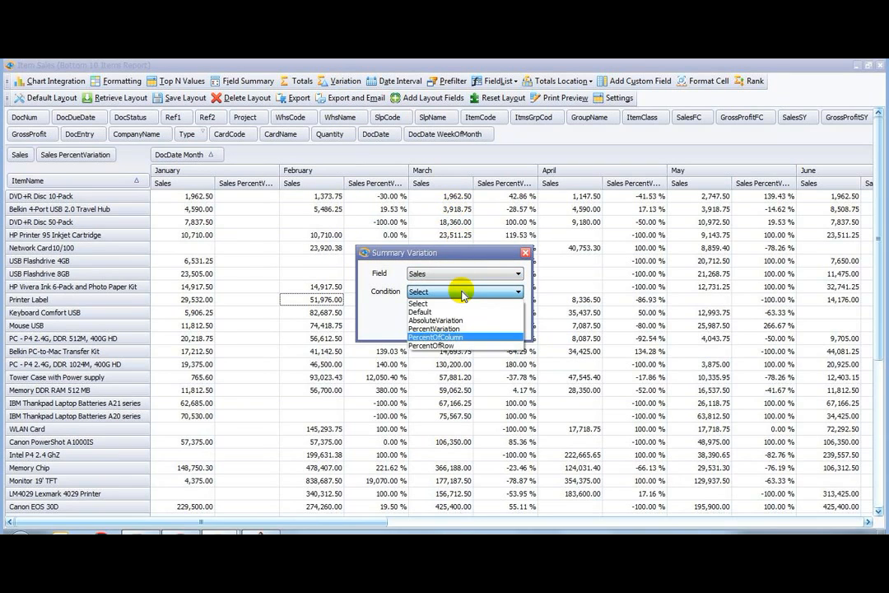
click(462, 336)
click(442, 327)
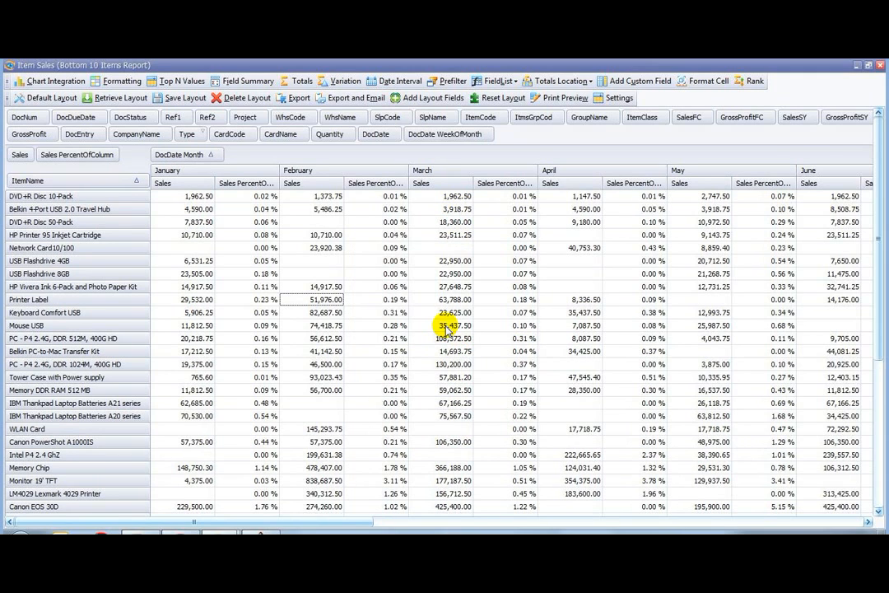
Examine the January percent-of-column shares down to the grand total, including the share of Server Point 10000
click(248, 304)
key(Down)
key(Down)
key(Down)
key(Down)
key(Down)
key(Down)
key(Down)
key(Down)
key(Down)
key(Down)
key(Down)
key(Down)
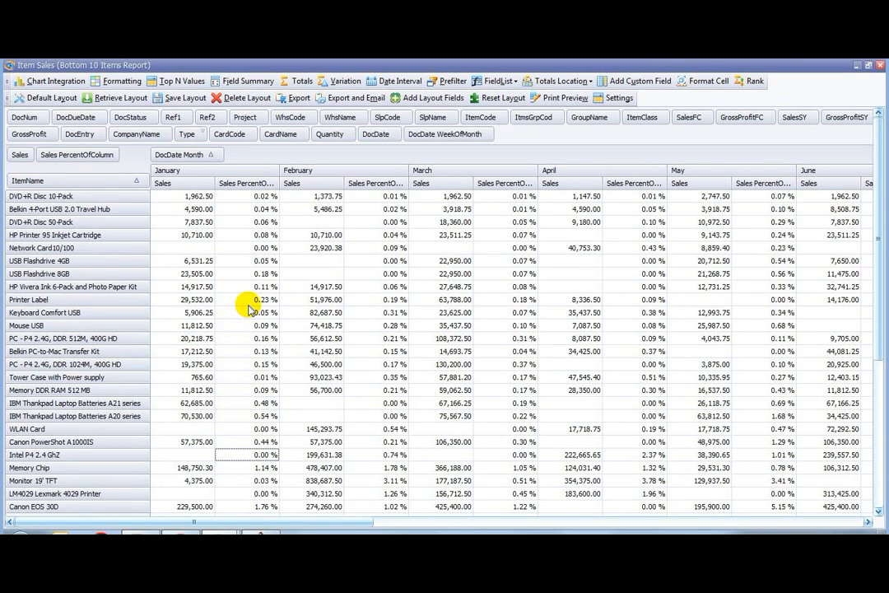
key(Page_Down)
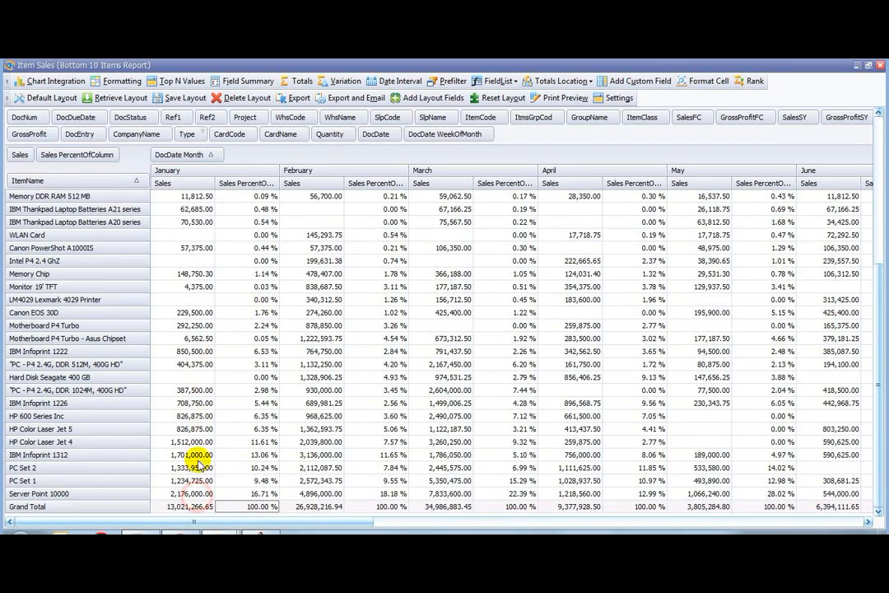
click(195, 494)
click(267, 494)
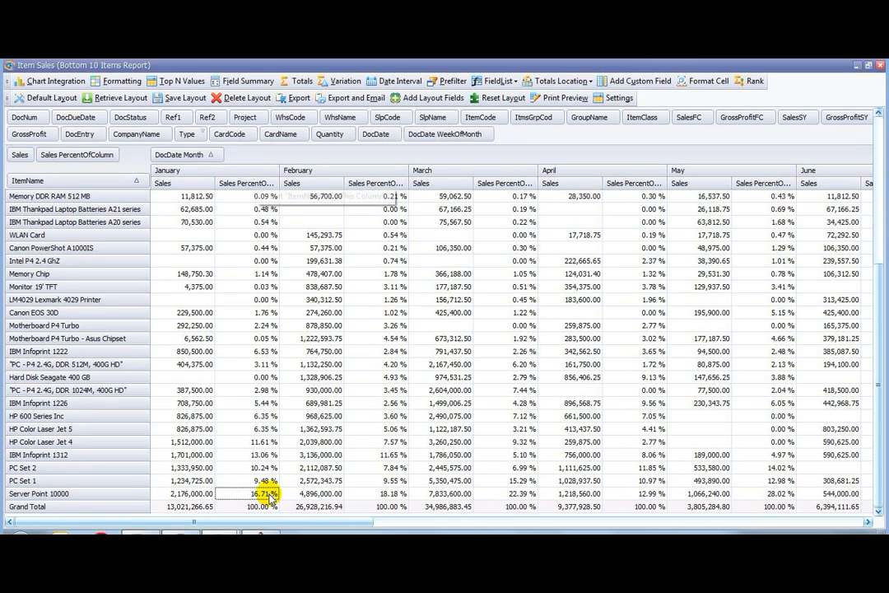
Sort the ItemName rows by January's Sales PercentOfColumn in descending order
click(257, 191)
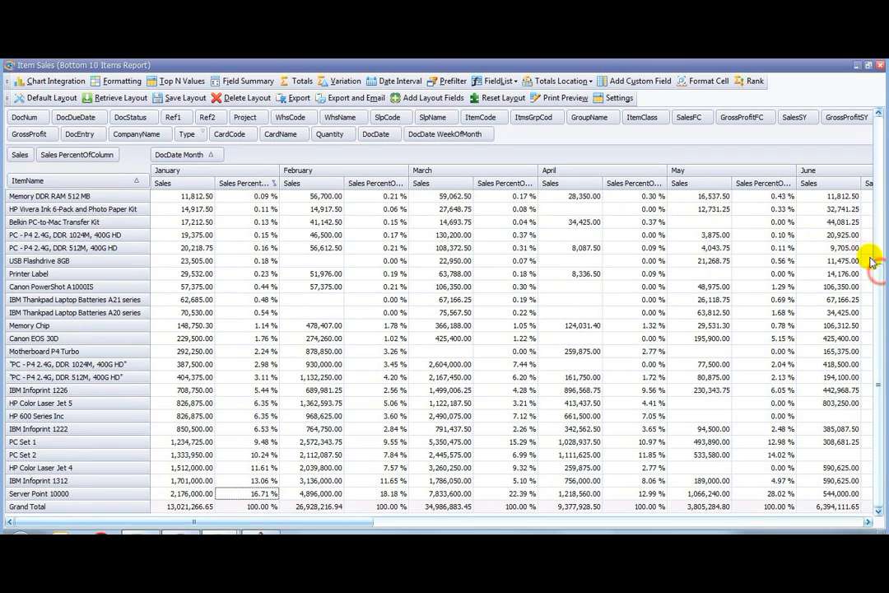
scroll(881, 275, up, 5)
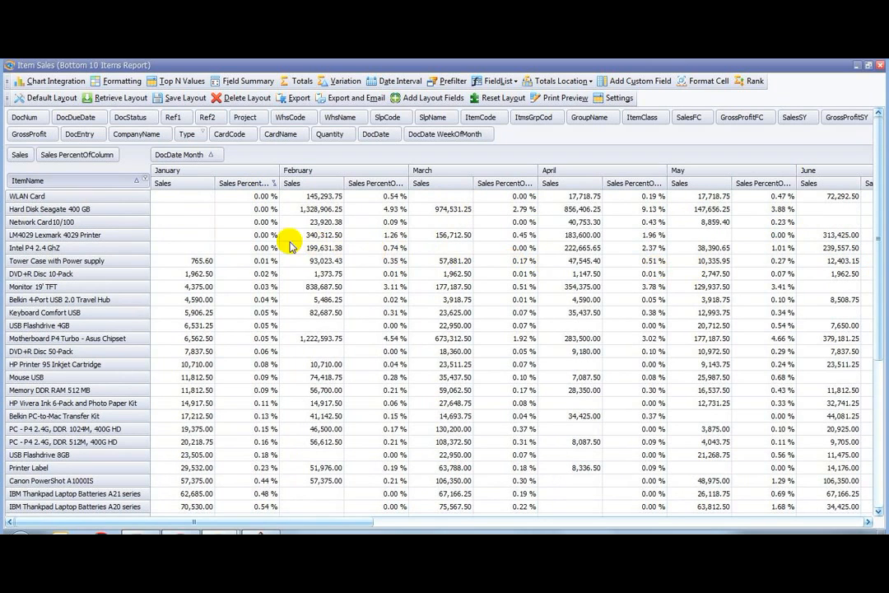
click(79, 182)
Review the sorted January percentage shares item by item from IBM Infoprint 1312 downward
click(233, 211)
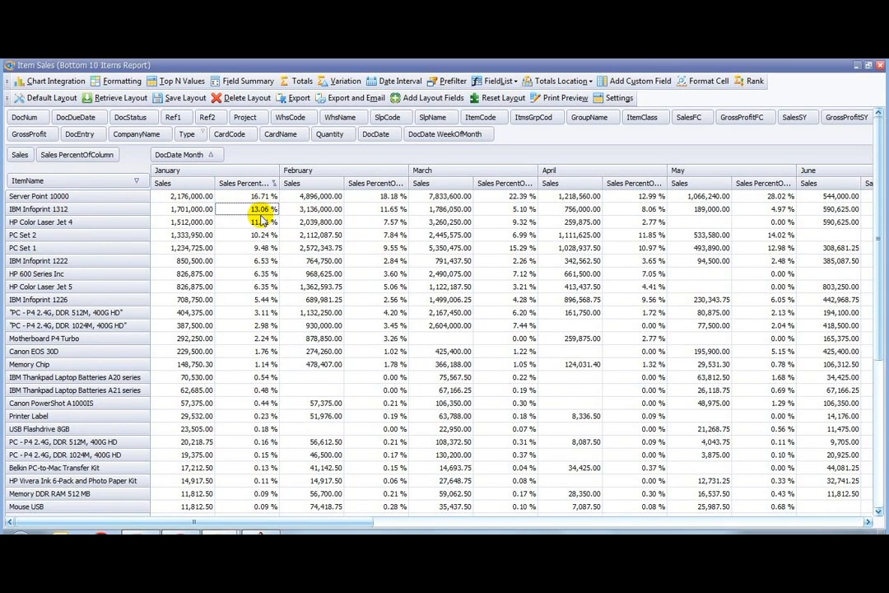
key(Down)
key(Down)
key(Down)
key(Down)
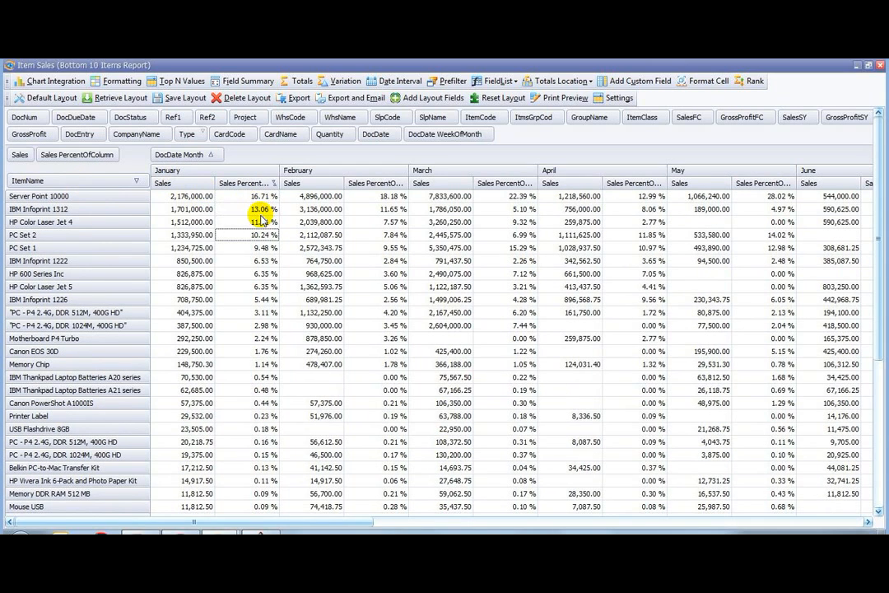
key(Down)
key(Down)
key(Down)
key(Down)
key(Down)
key(Down)
key(Down)
key(Down)
key(Down)
key(Down)
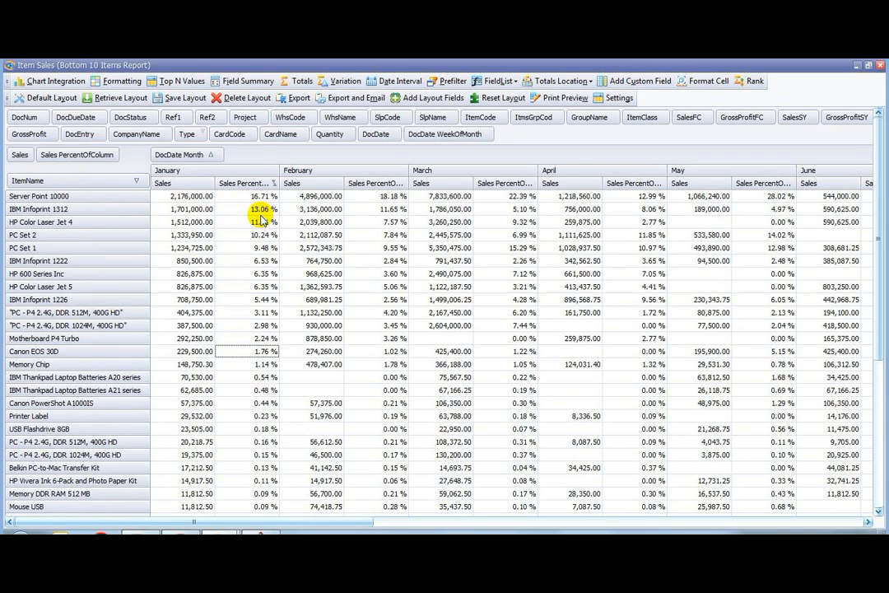
key(Down)
key(Down)
key(Down)
key(Down)
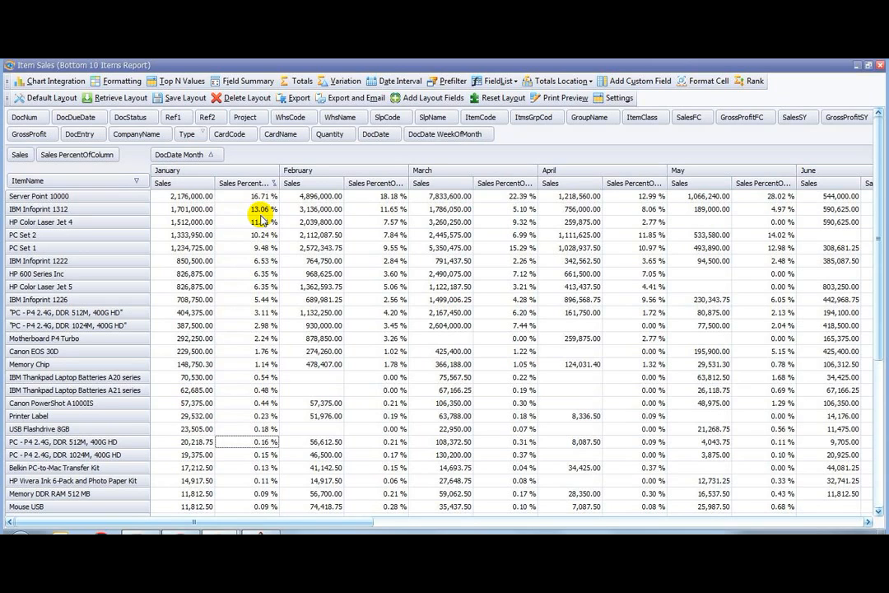
Retrieve the Item Sales Analysis layout and remove the CompanyName and Type fields from the column area
click(121, 98)
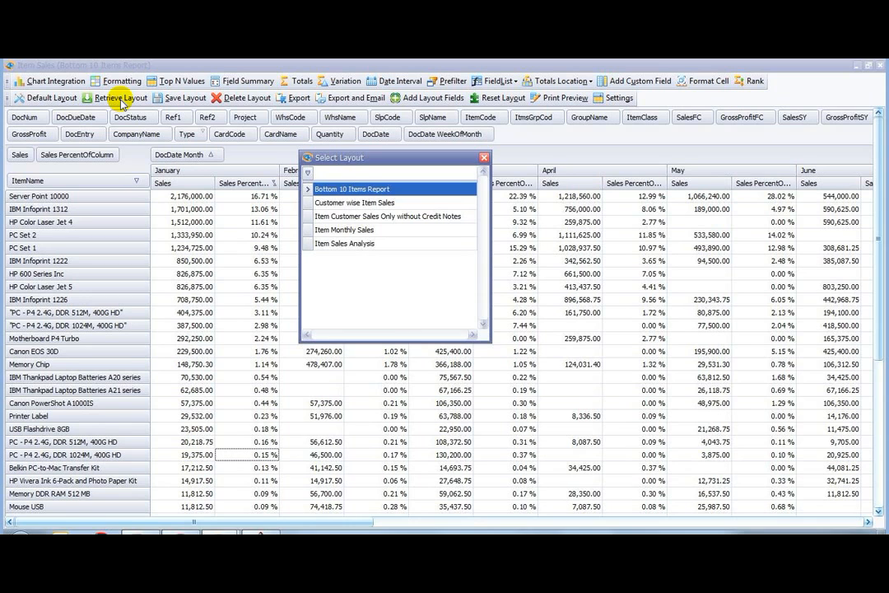
double_click(344, 243)
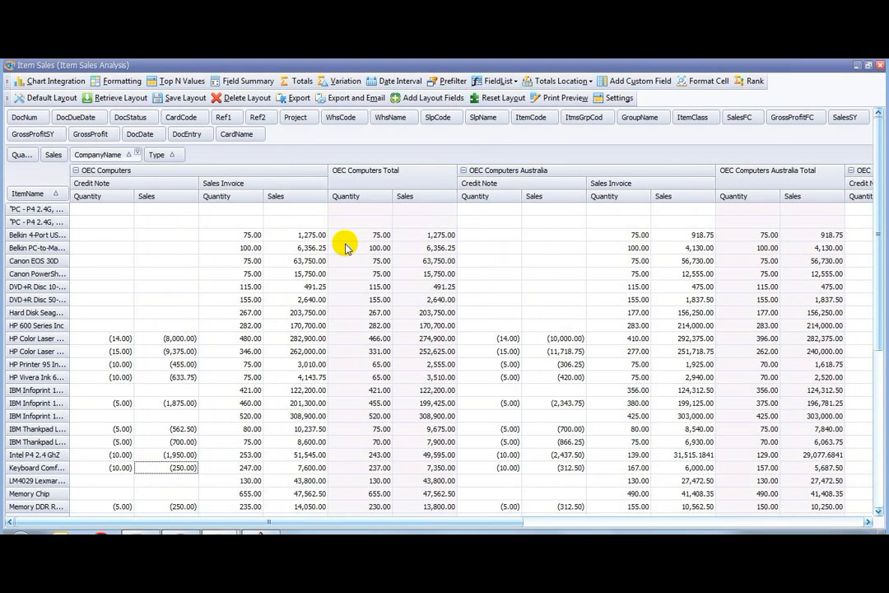
drag(102, 155, 87, 134)
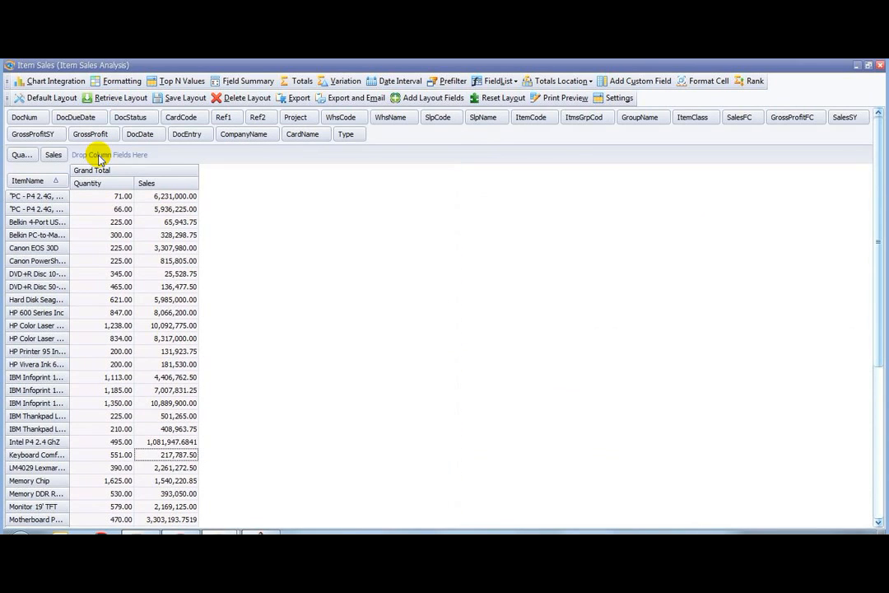
Widen the ItemName column to fit the full item names
click(94, 246)
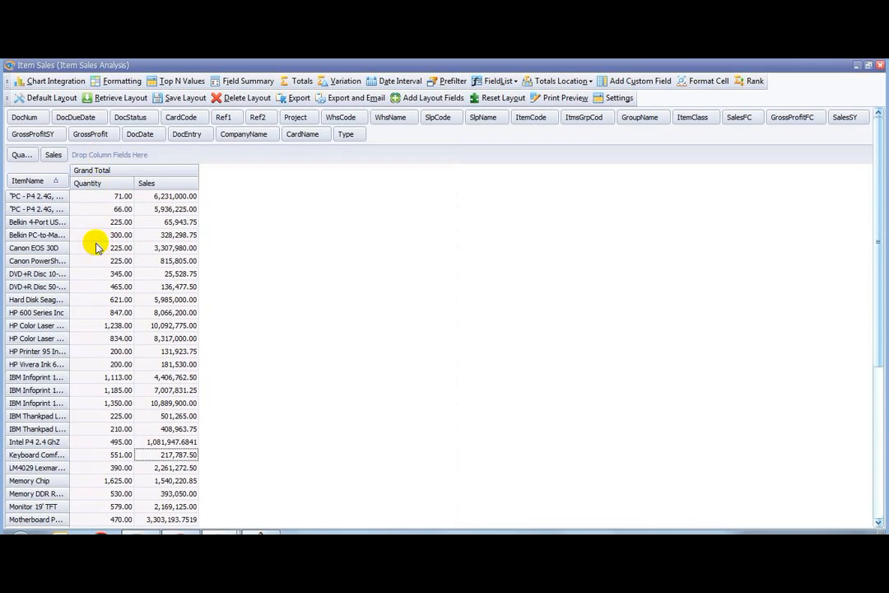
double_click(69, 241)
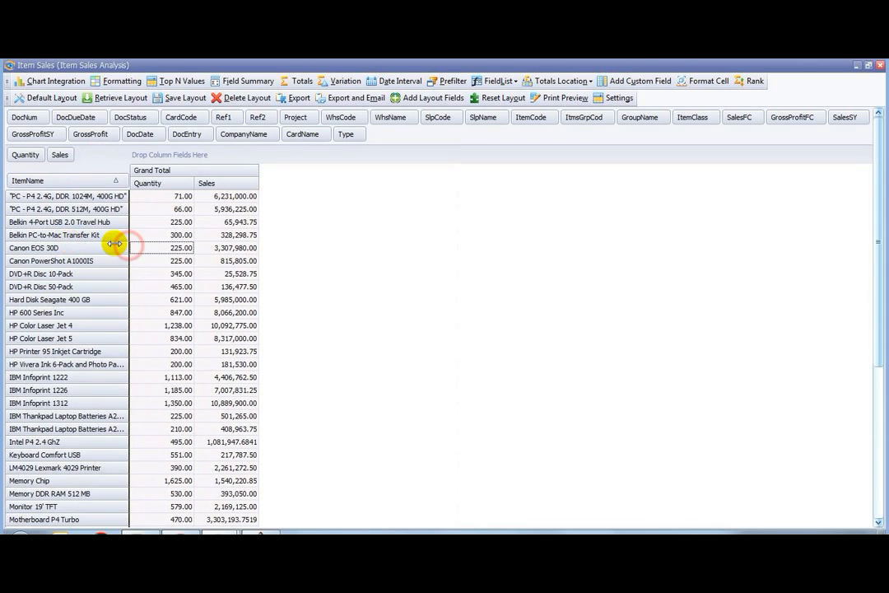
double_click(129, 247)
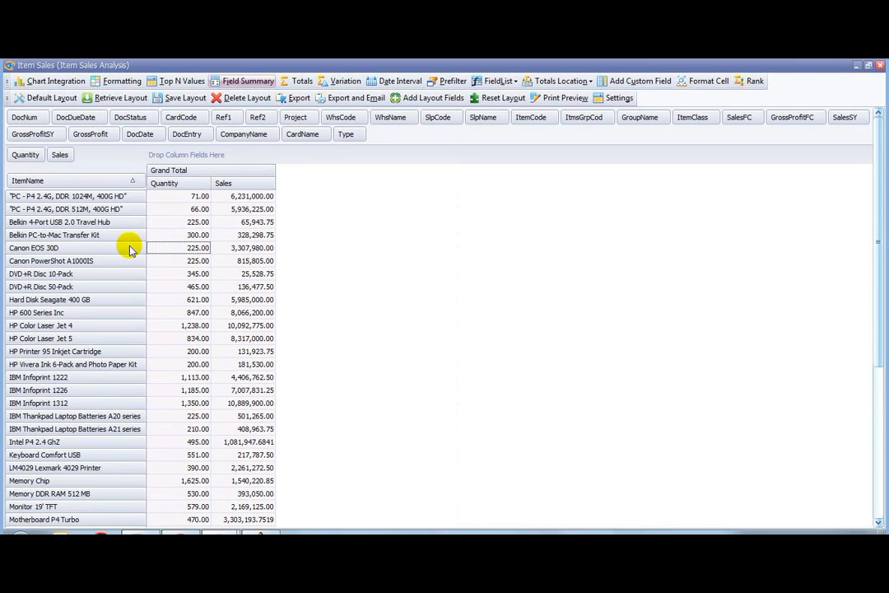
Enable summary type changes for the Quantity and Sales fields with Field Summary
click(232, 81)
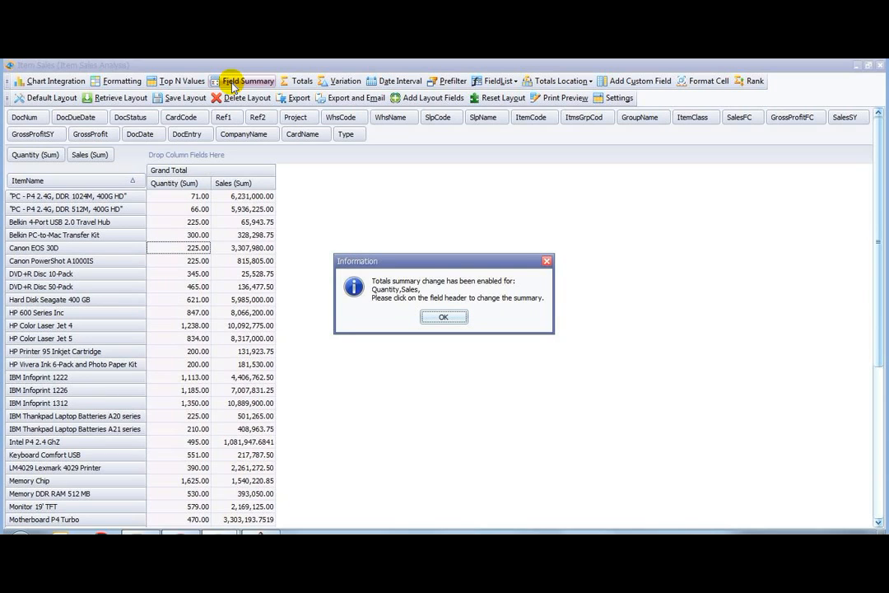
click(443, 317)
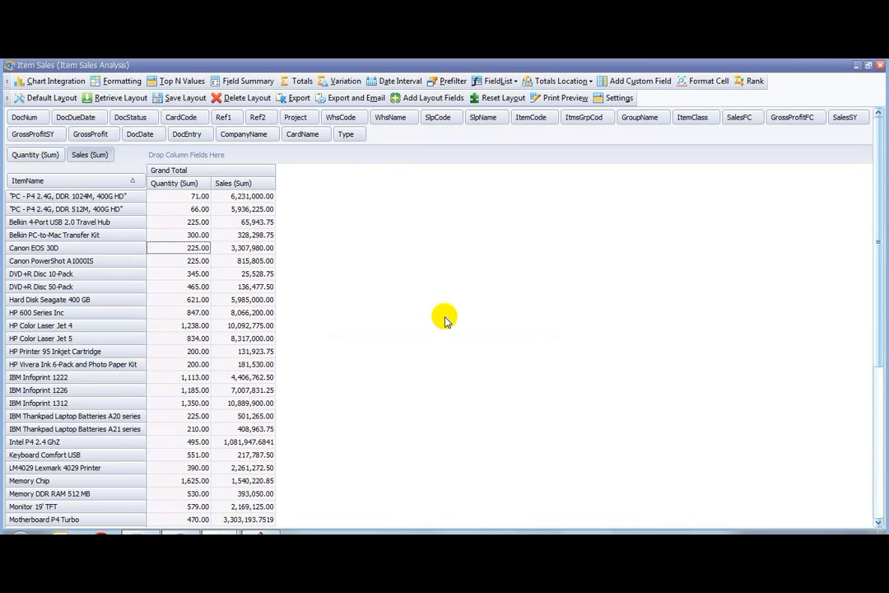
Try the Average and Min summaries on the Sales field, and return it to Sum
click(100, 156)
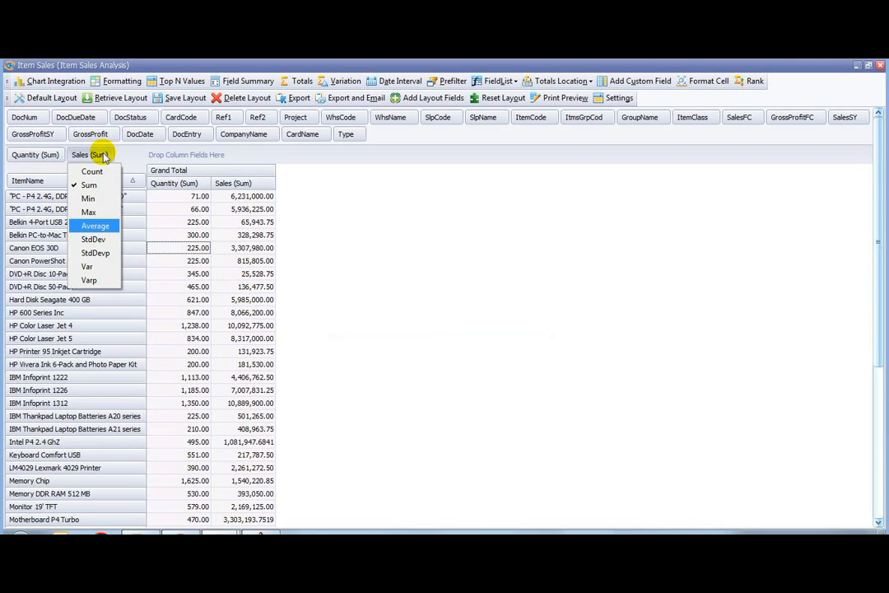
click(102, 226)
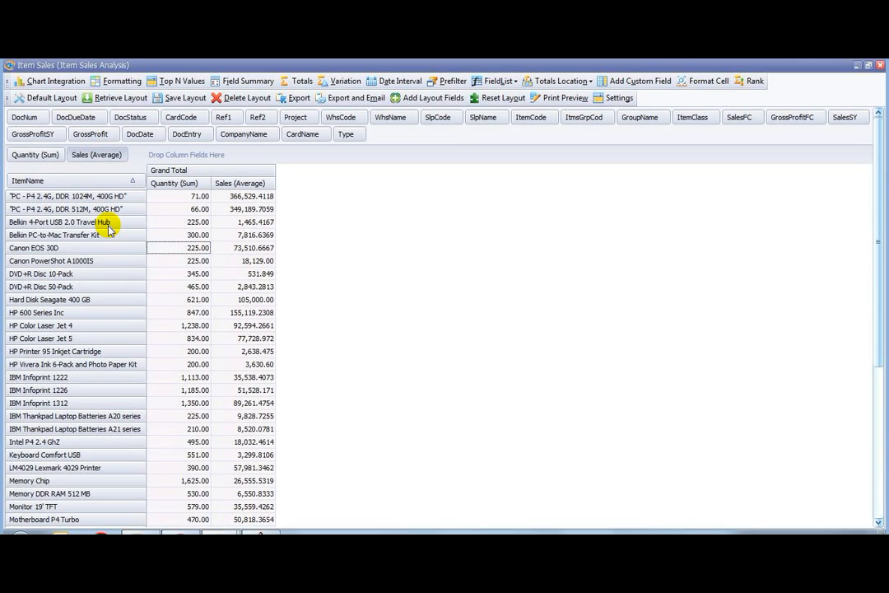
click(113, 157)
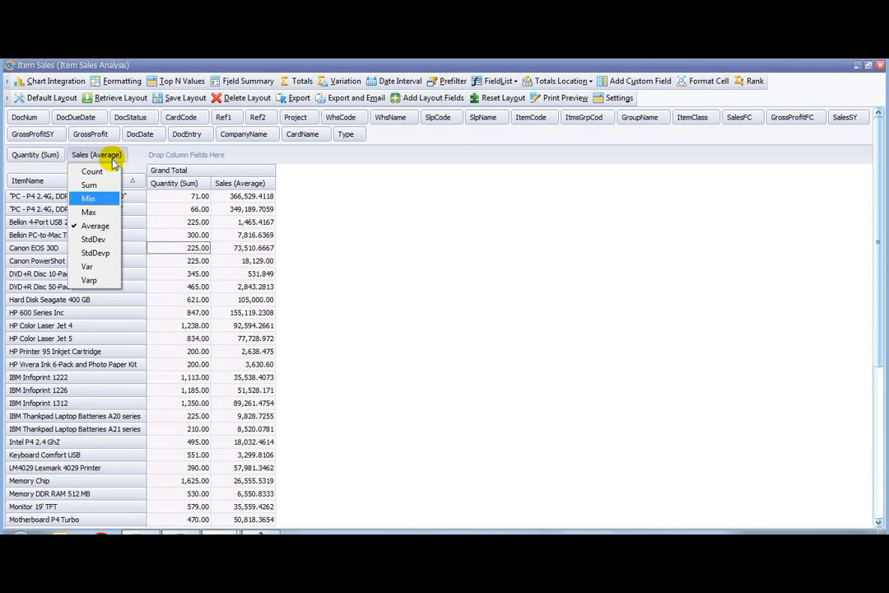
click(99, 198)
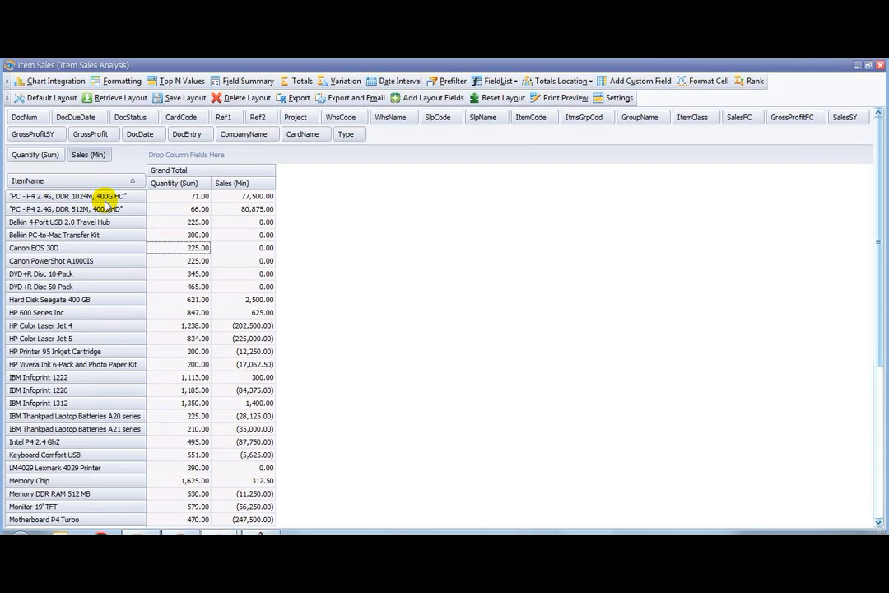
click(89, 156)
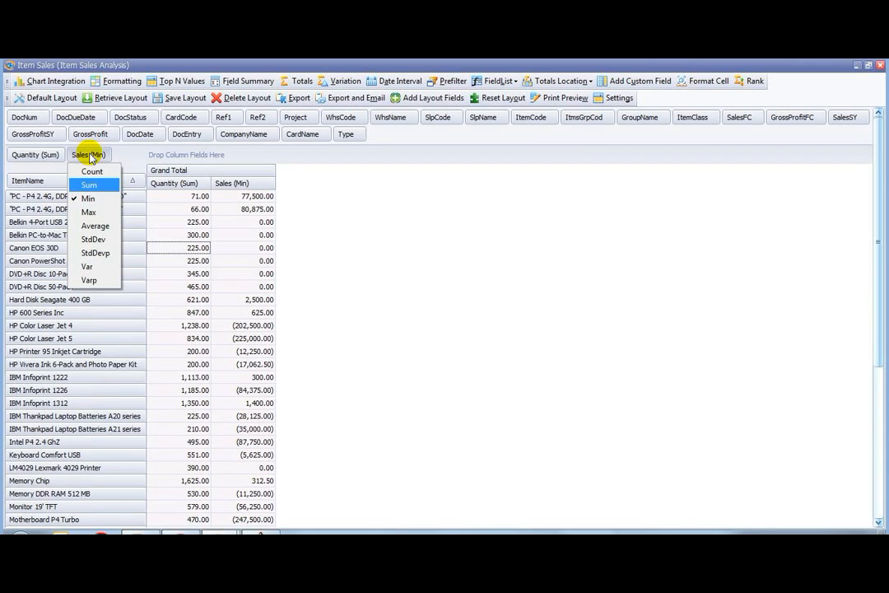
click(91, 184)
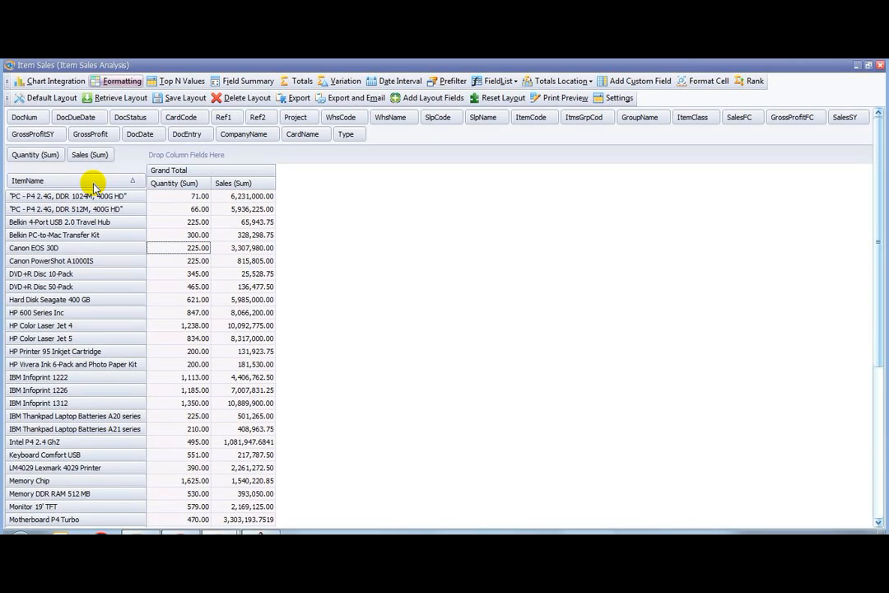
Add a Greater format condition for the Sales field
click(117, 82)
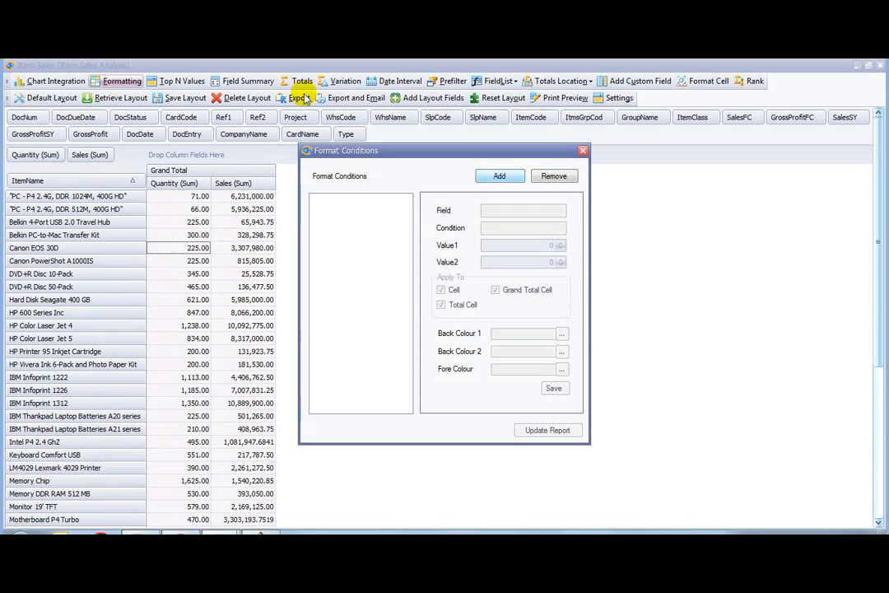
click(499, 177)
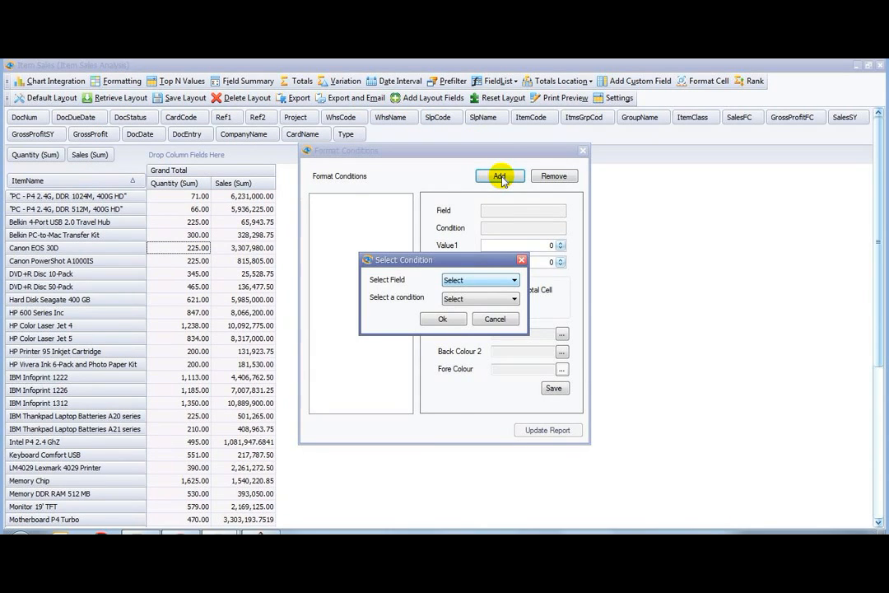
click(480, 280)
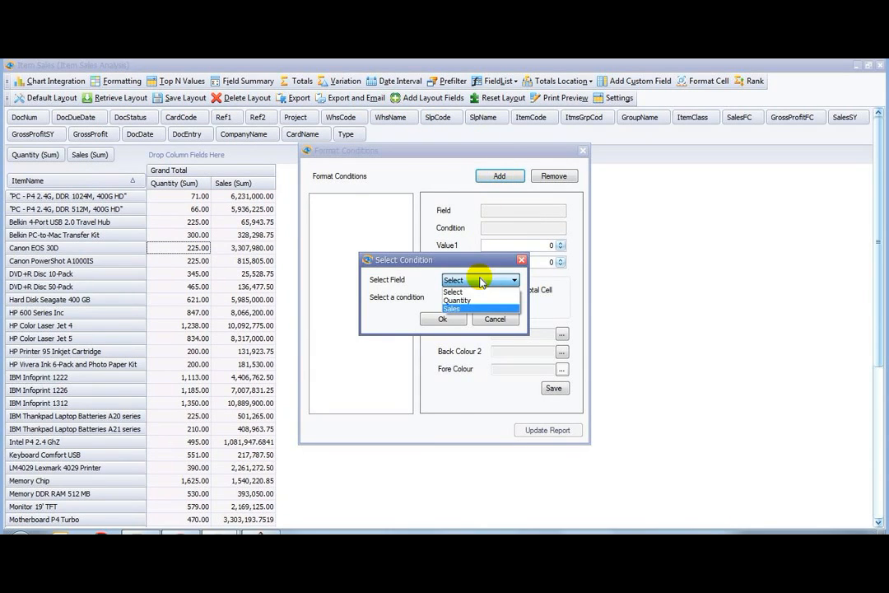
click(482, 309)
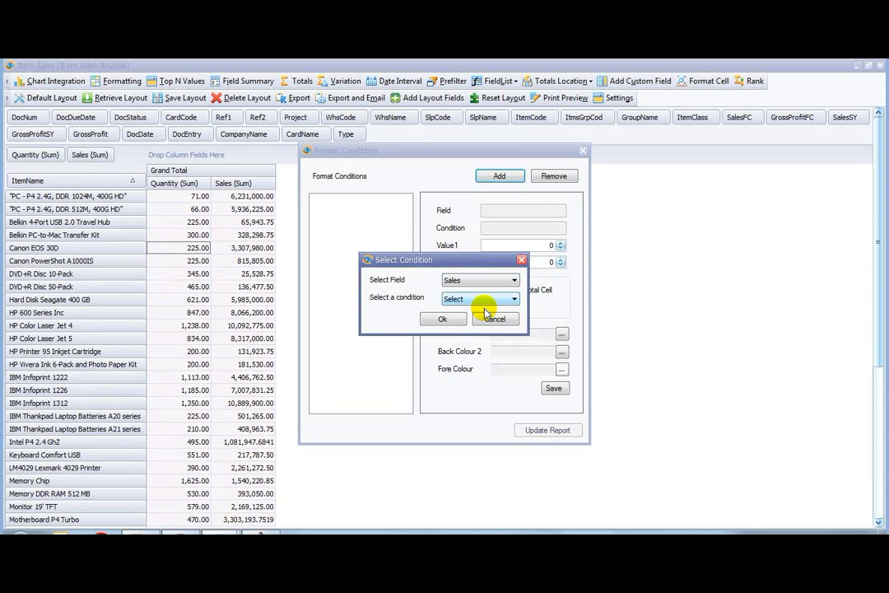
click(475, 301)
click(477, 369)
click(449, 318)
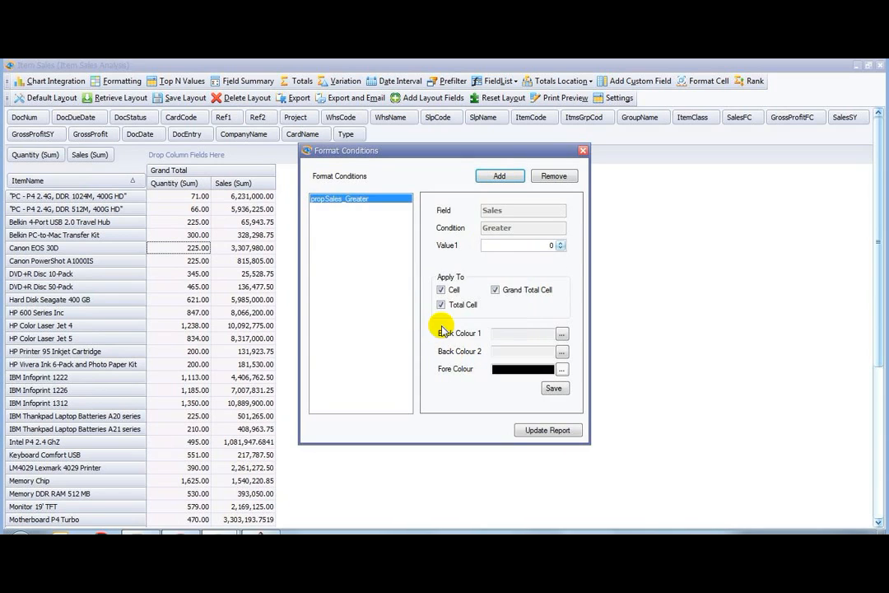
Set the Greater condition to 1,000,000 for cells, total cells and grand total cells with light green back colour ff80ff80, and save it
click(525, 247)
text(1,000,000)
click(498, 290)
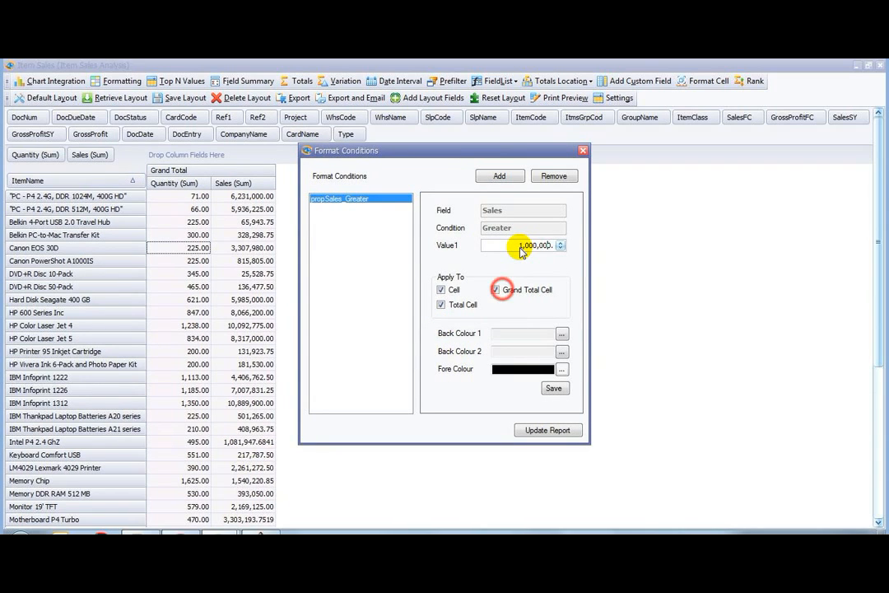
click(453, 305)
click(514, 288)
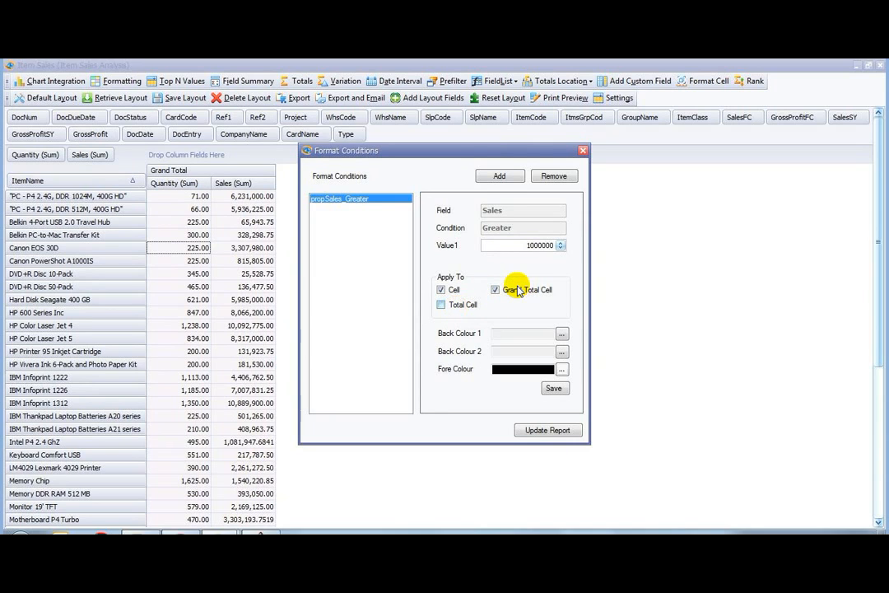
click(457, 305)
click(561, 334)
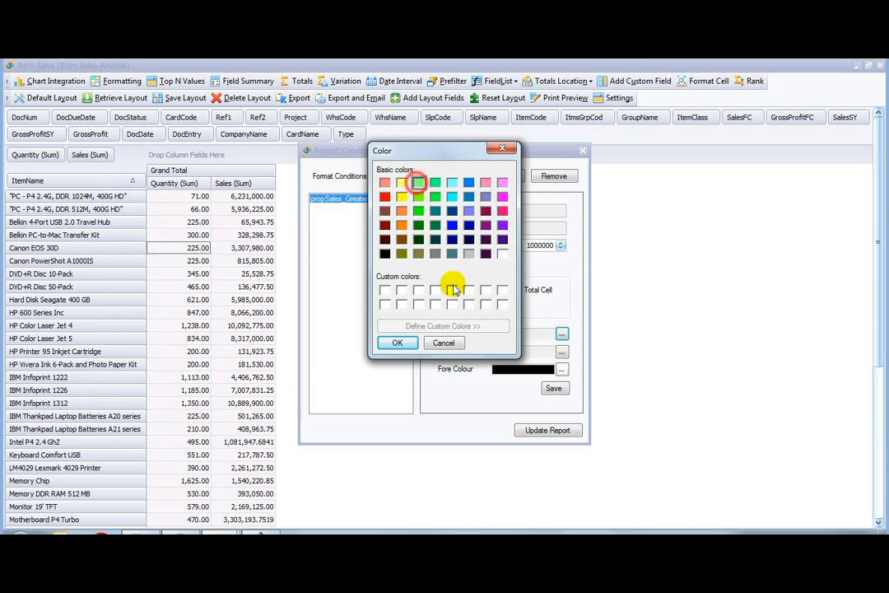
click(397, 342)
click(552, 388)
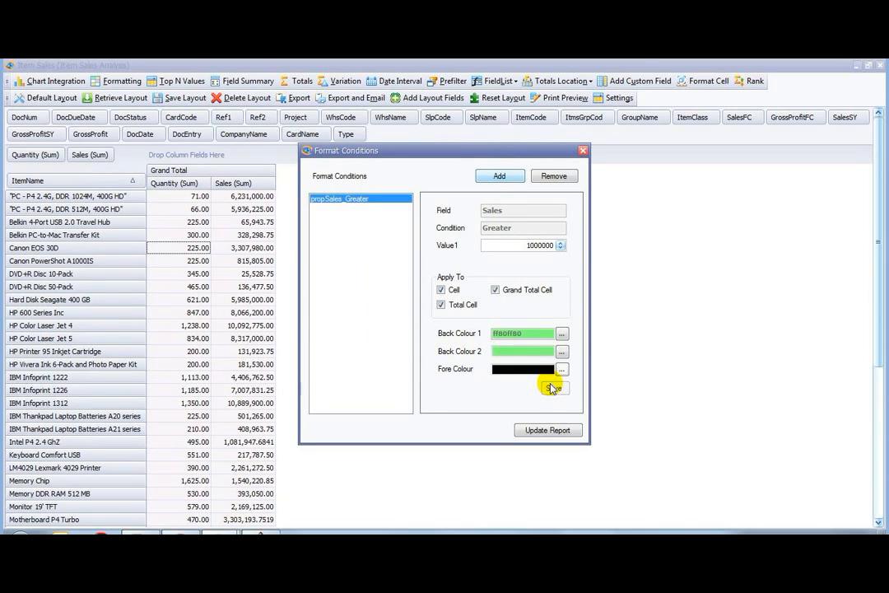
Add a second format condition for the Sales field, using Less
click(494, 181)
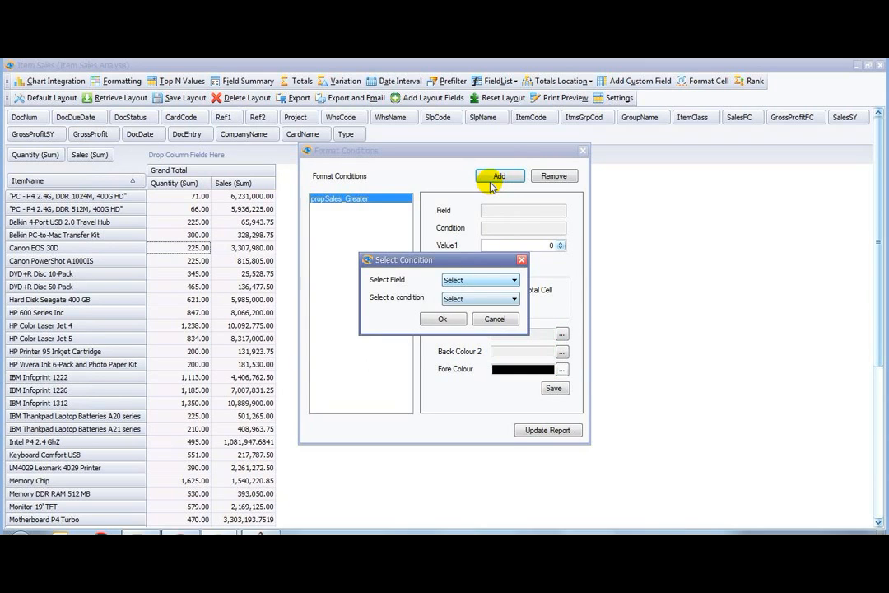
click(512, 280)
click(458, 308)
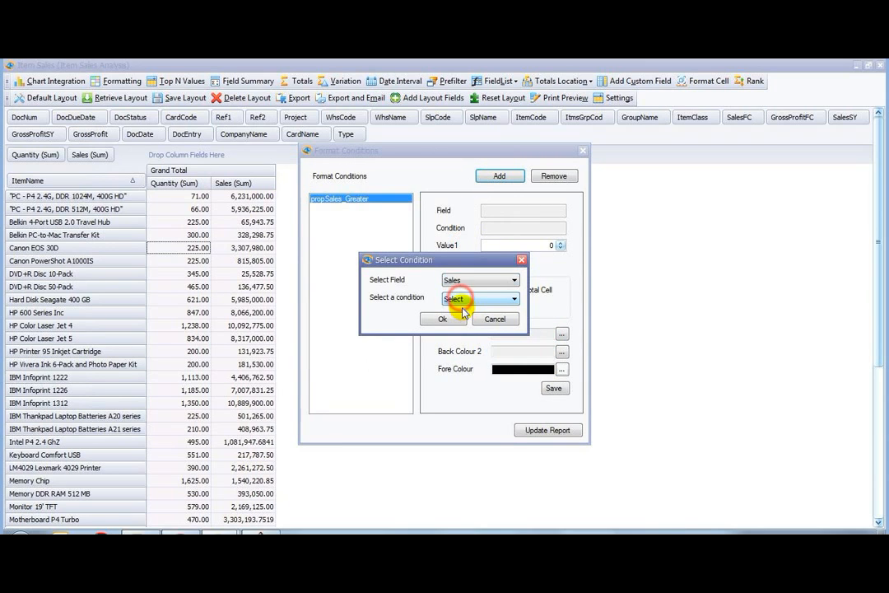
click(461, 299)
click(457, 360)
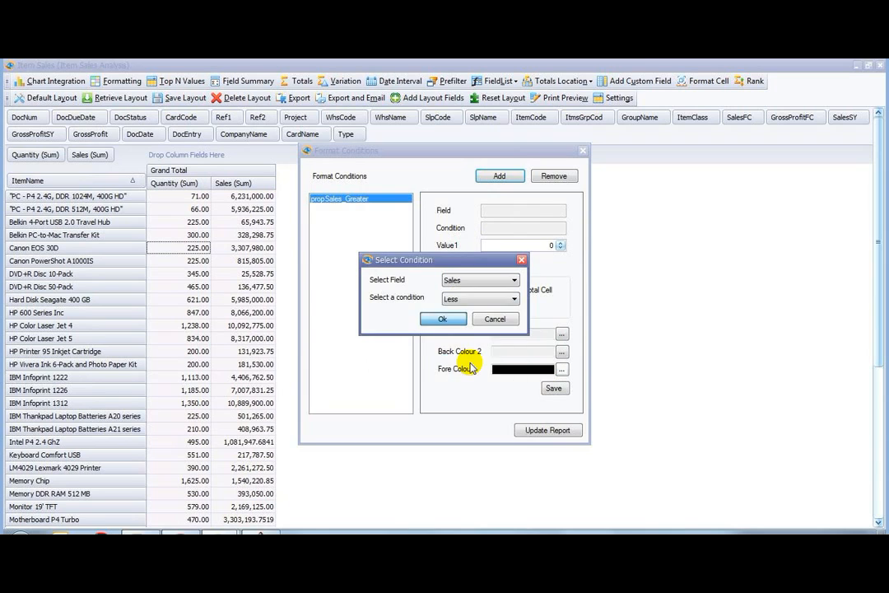
click(443, 319)
Save the Less condition with value 25000 and light red back colour ffff8080, and update the report with both conditions
click(513, 245)
text(200000)
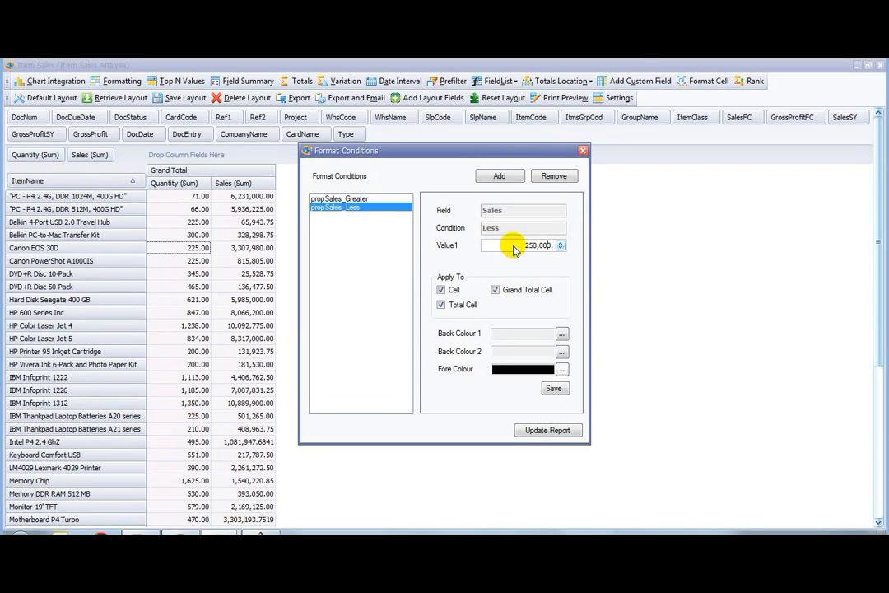
key(BackSpace)
click(561, 333)
click(385, 182)
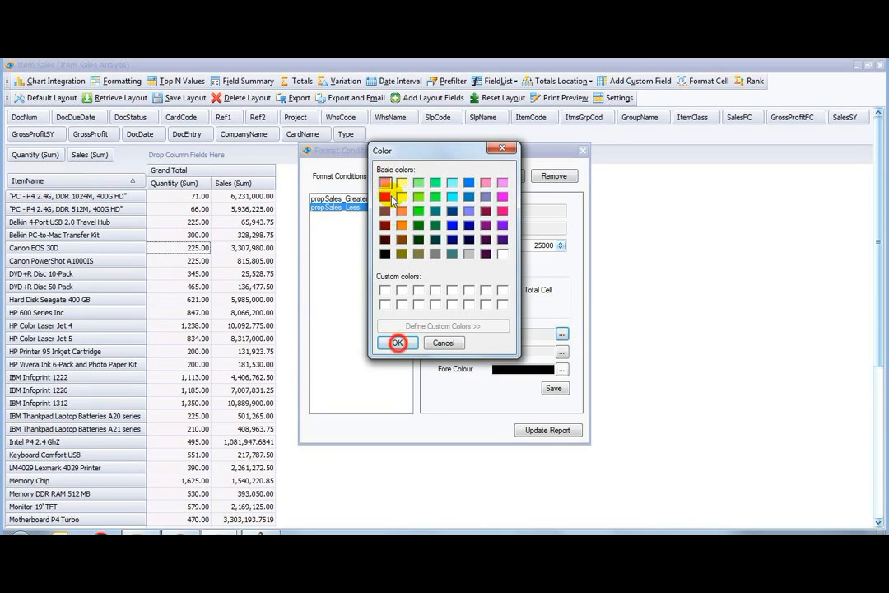
click(397, 343)
click(554, 389)
click(548, 430)
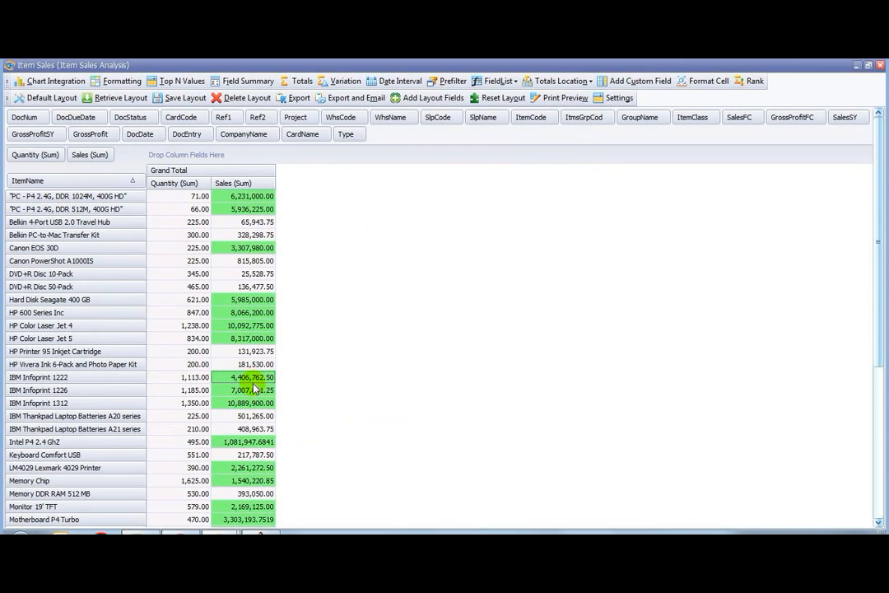
Change the Sales Less condition's value to 75000, save it, and update the report
key(Page_Up)
key(Page_Down)
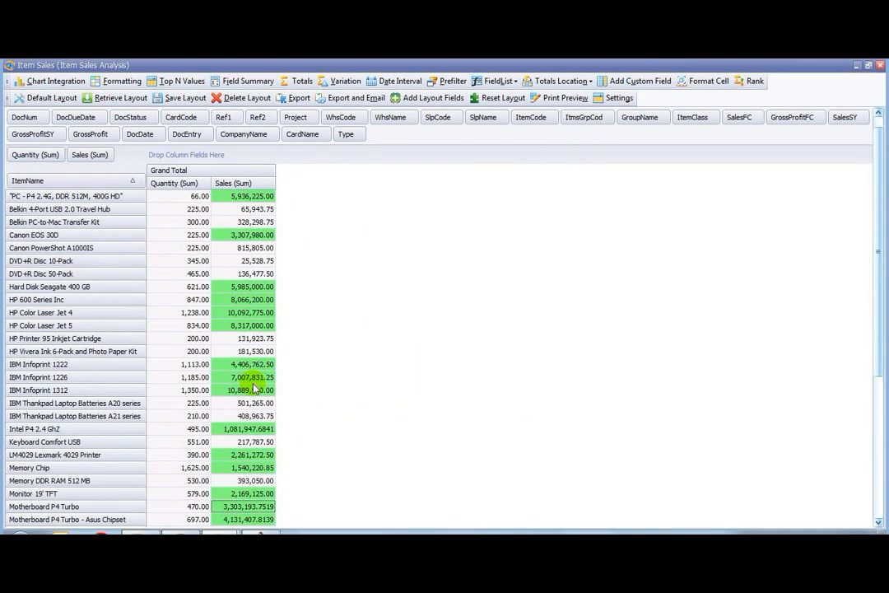
key(Page_Down)
key(Page_Up)
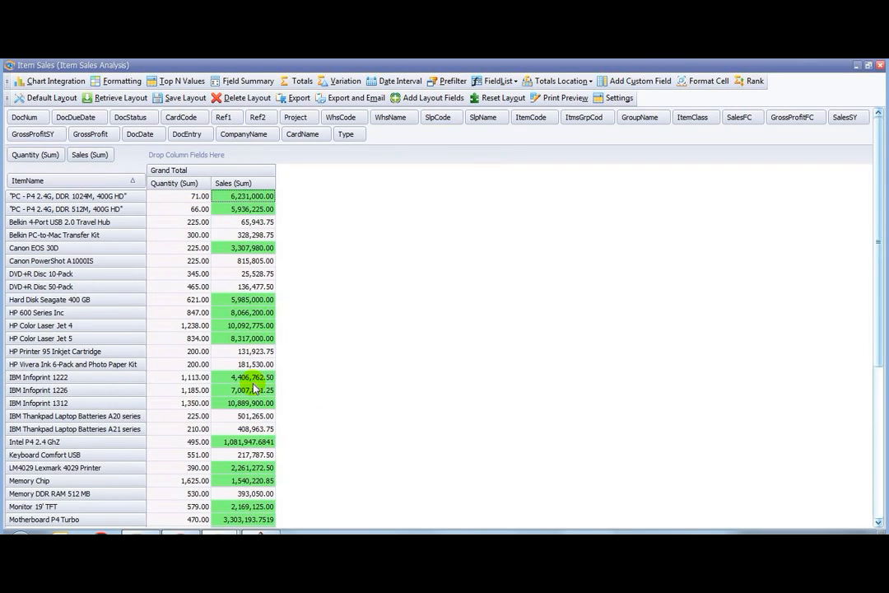
click(121, 81)
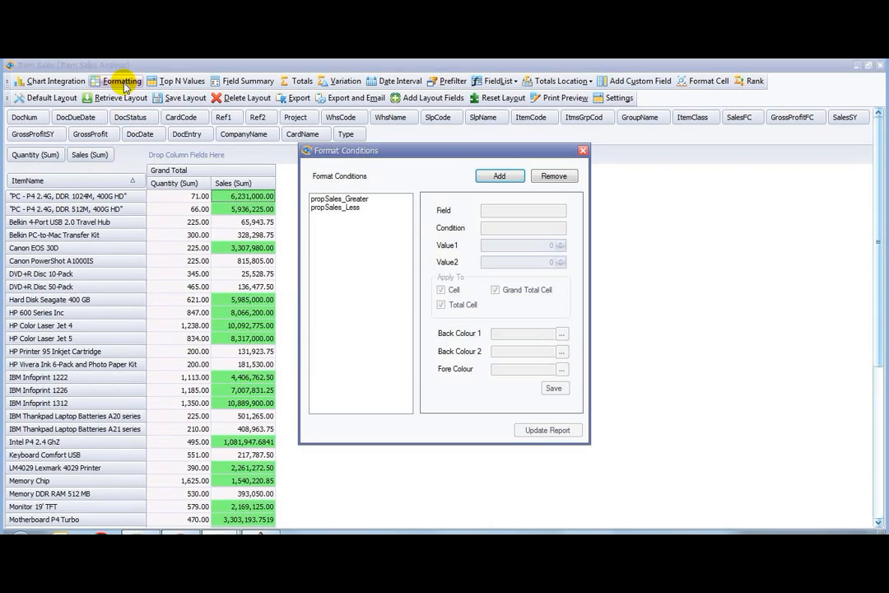
click(333, 207)
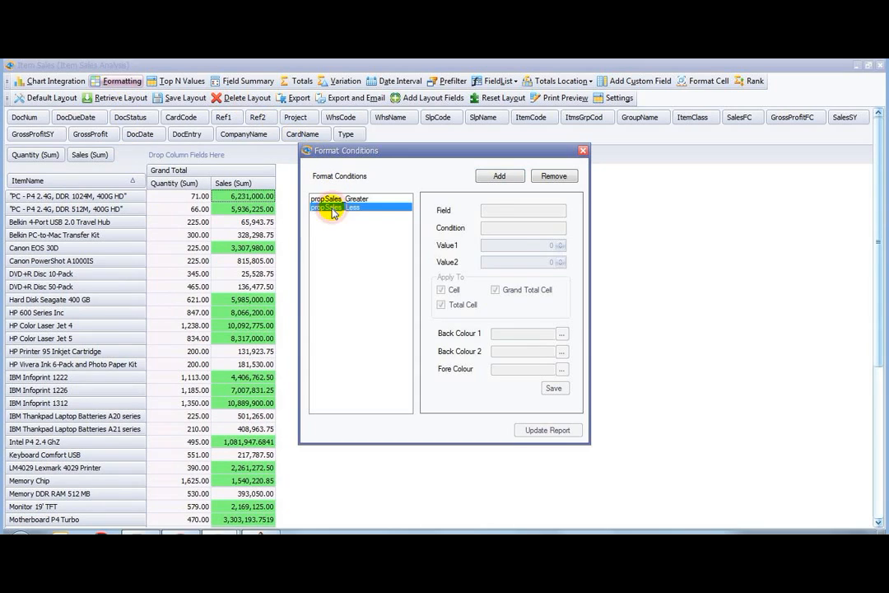
double_click(527, 246)
text(7,)
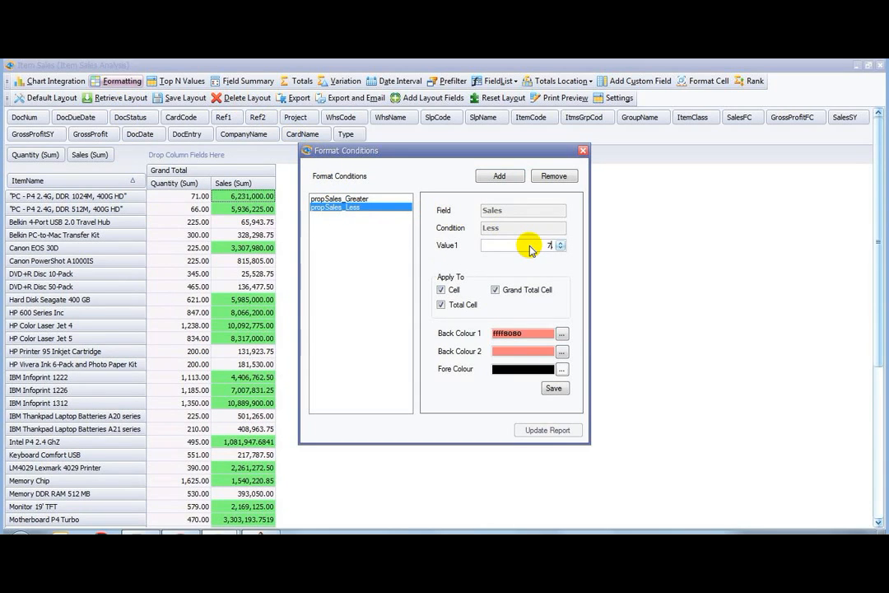
text(500)
click(553, 388)
click(543, 429)
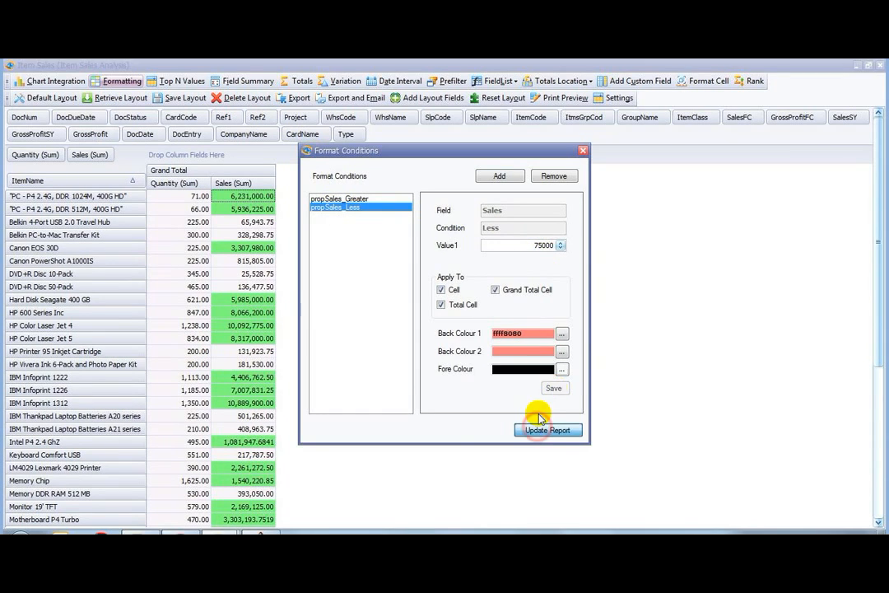
Save the conditionally formatted report as a new layout named Item Sales Exception Report
click(251, 326)
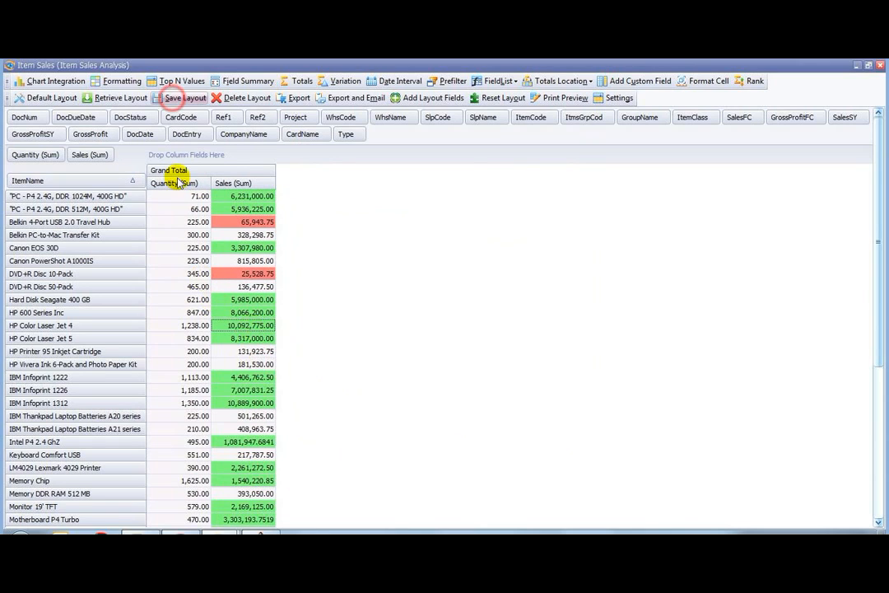
click(174, 98)
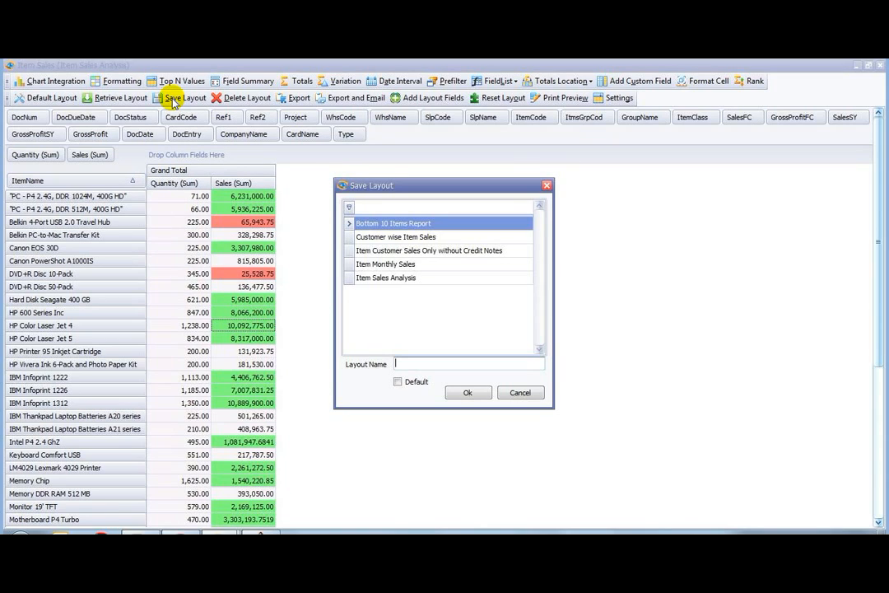
text(Item Sales Exception Report)
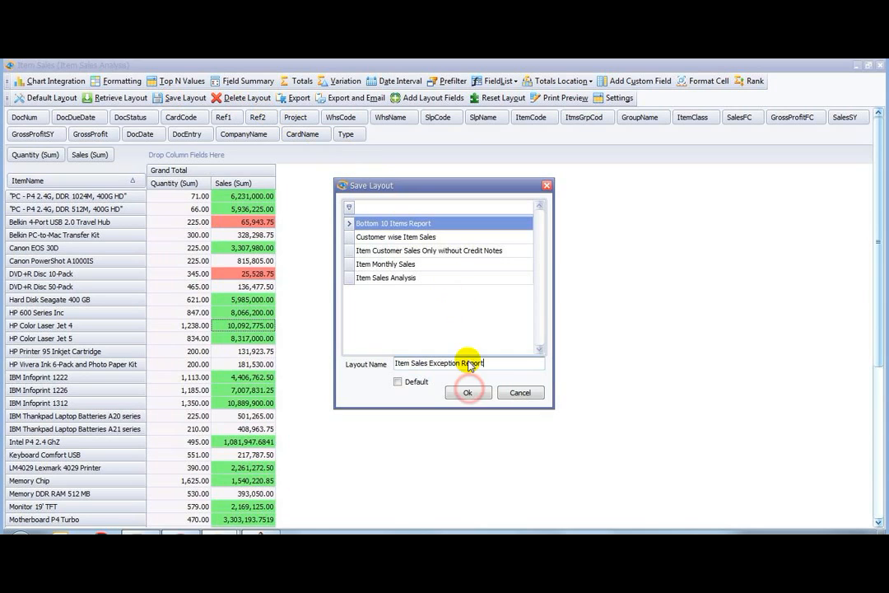
click(466, 391)
click(443, 314)
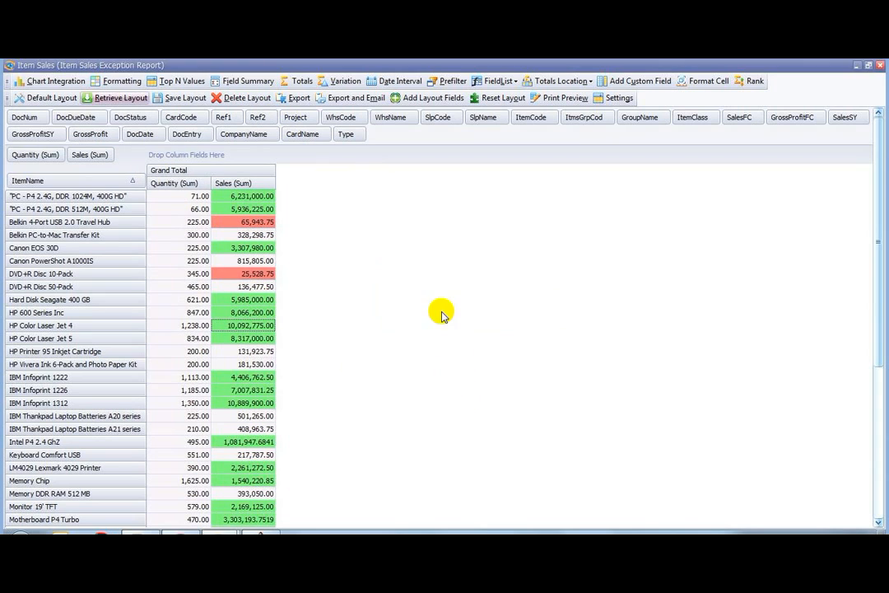
Retrieve the Customer wise Item Sales layout for viewing and switch back to the Item Sales Exception Report layout
click(120, 97)
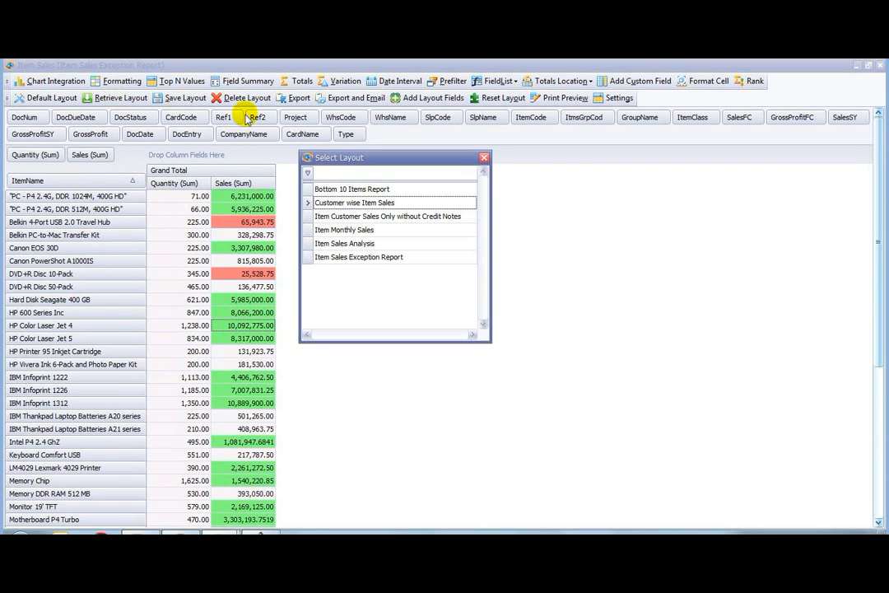
double_click(354, 200)
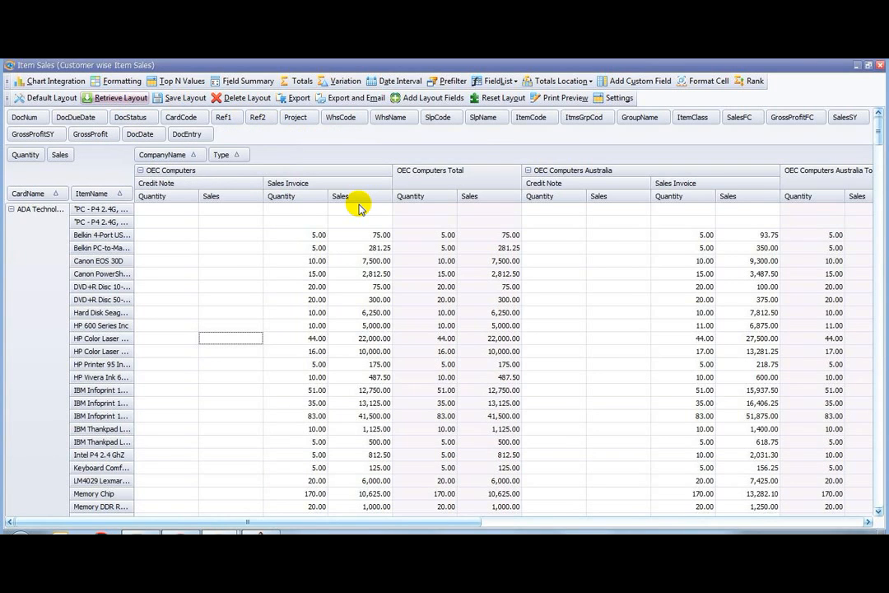
click(121, 98)
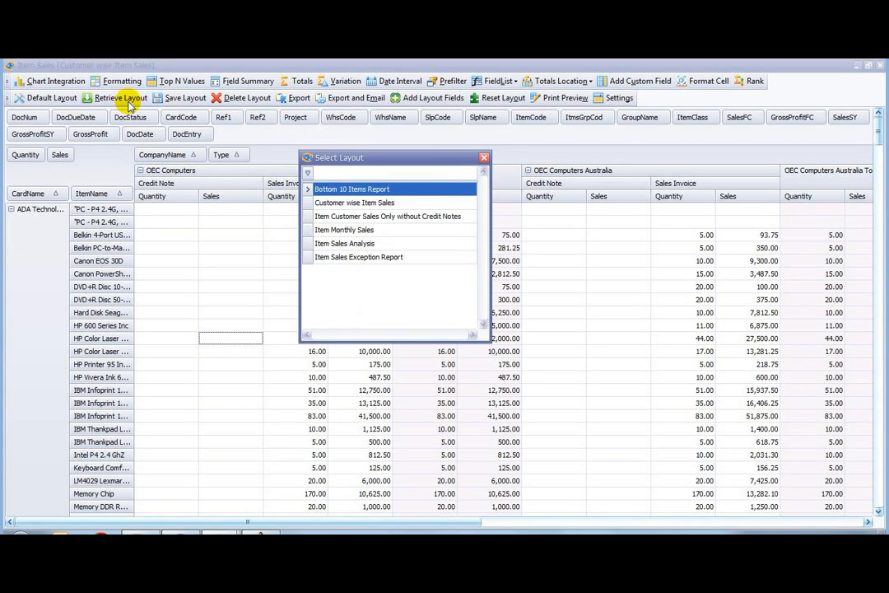
double_click(362, 258)
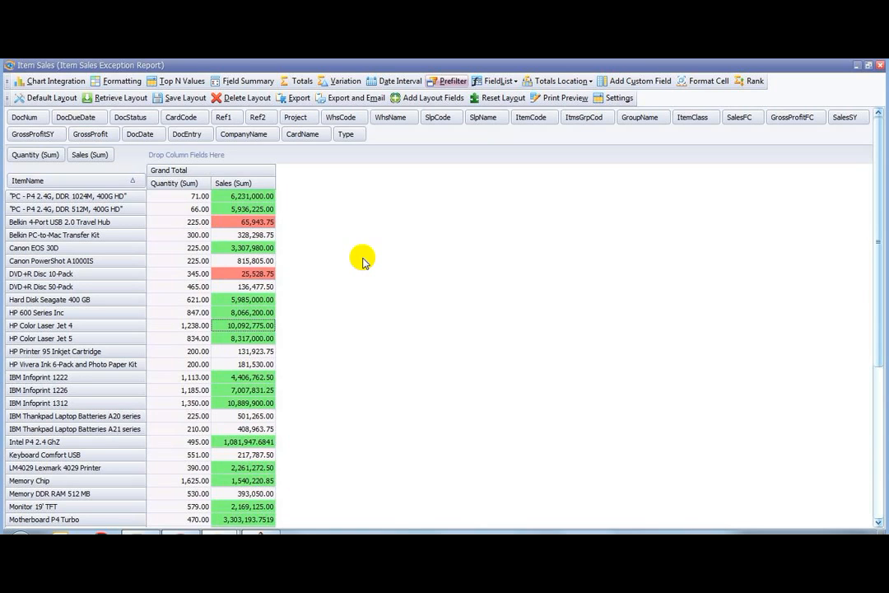
Apply a prefilter to the report where ItemName contains Info
click(452, 81)
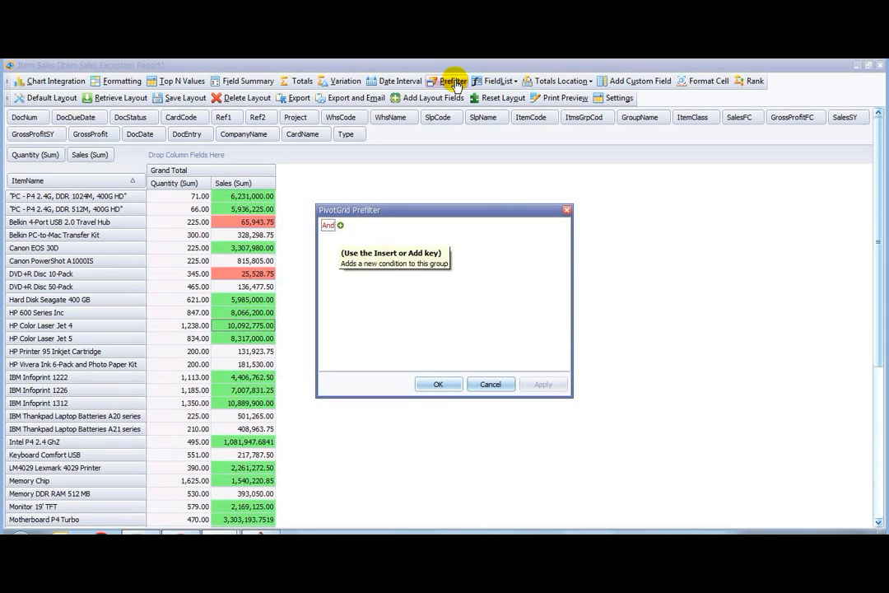
click(340, 225)
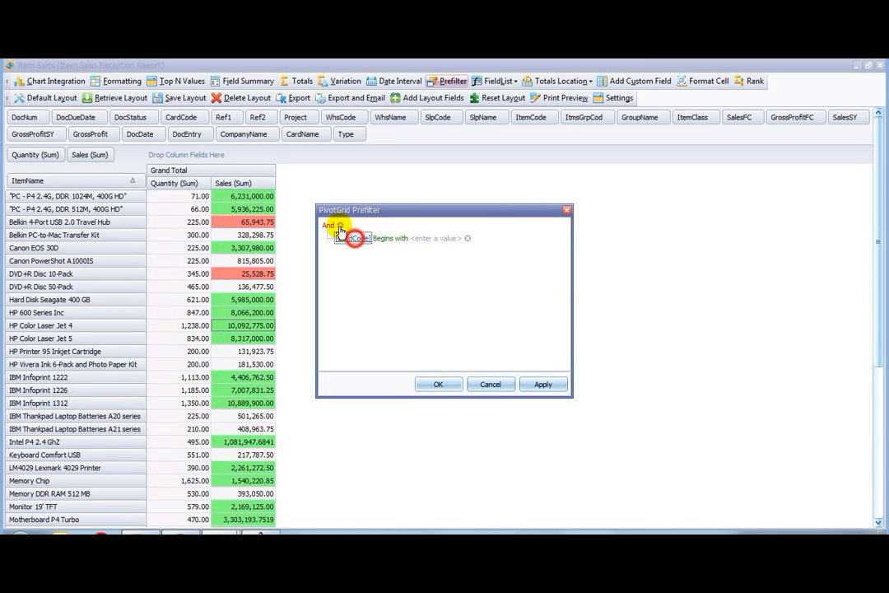
click(354, 238)
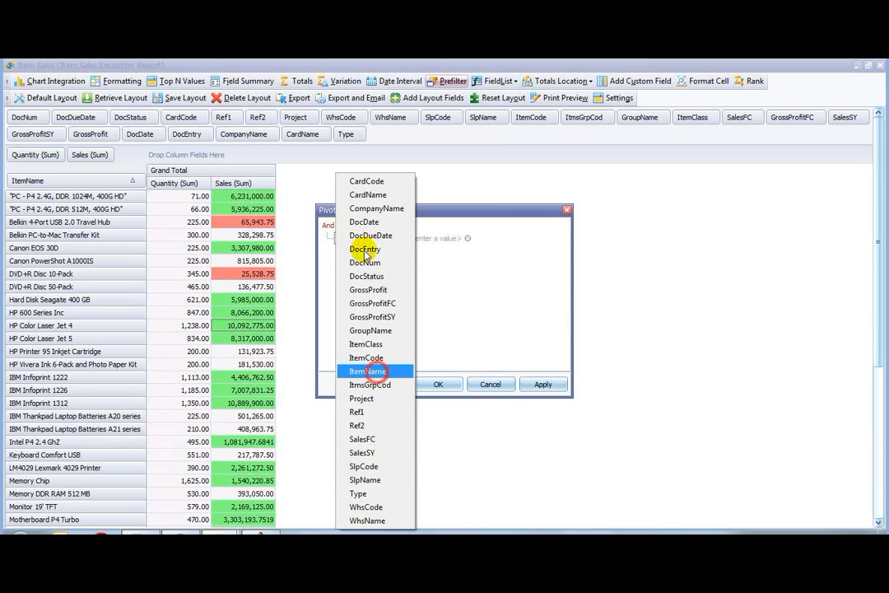
click(373, 371)
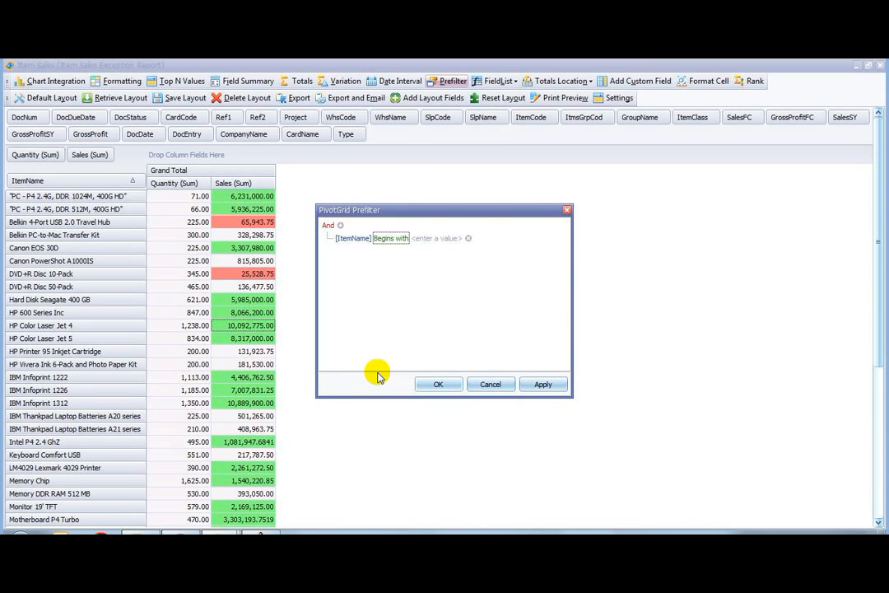
click(394, 238)
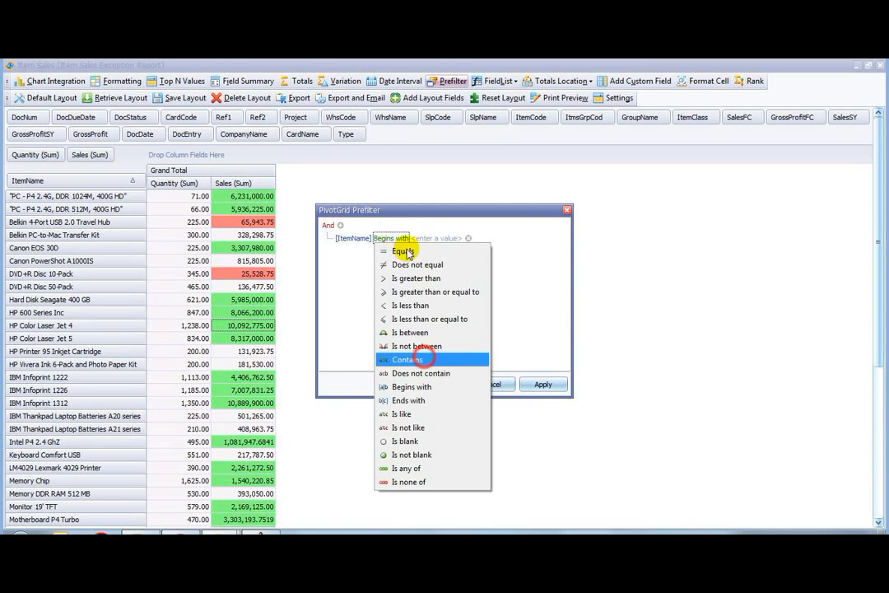
click(424, 360)
click(427, 239)
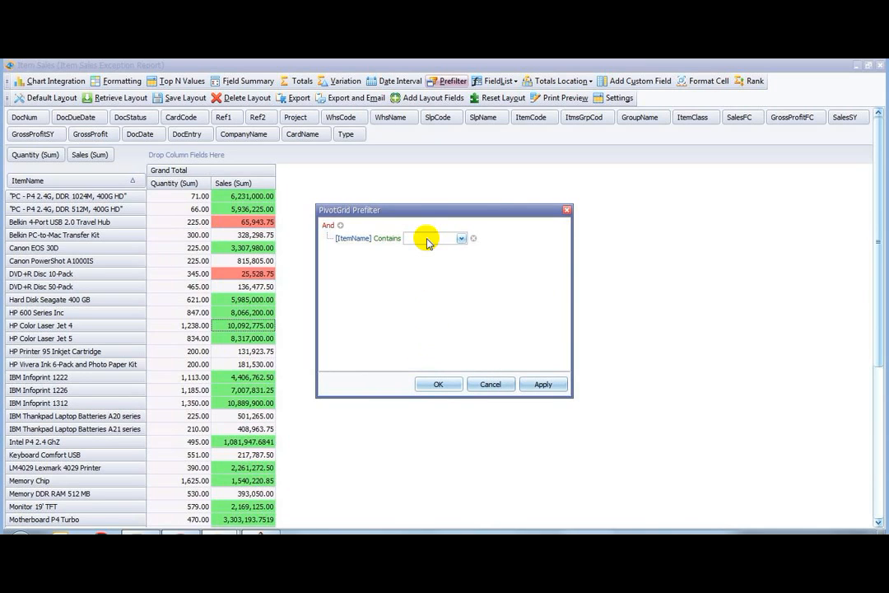
text(Info)
click(537, 384)
click(440, 384)
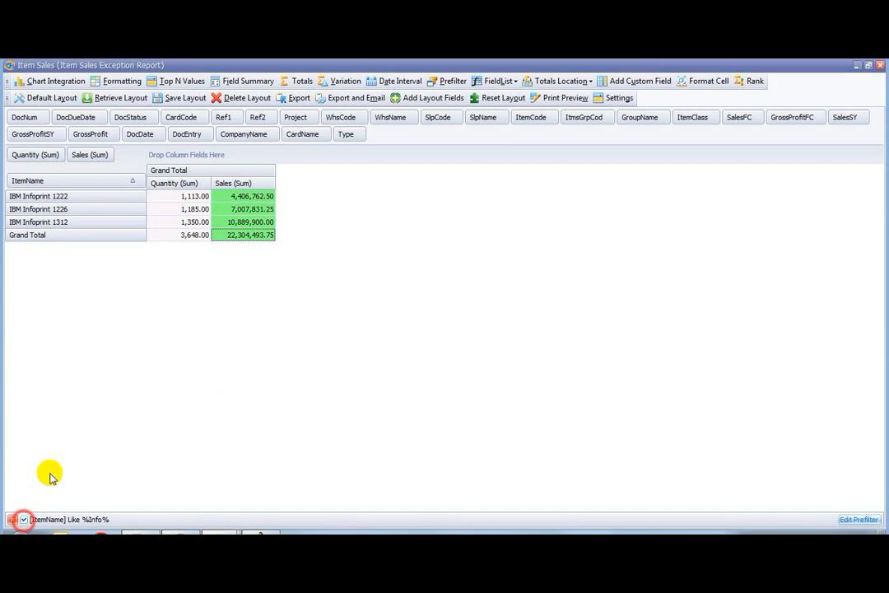
Toggle the ItemName prefilter off and on, and remove it from the report
click(23, 518)
click(23, 520)
click(23, 520)
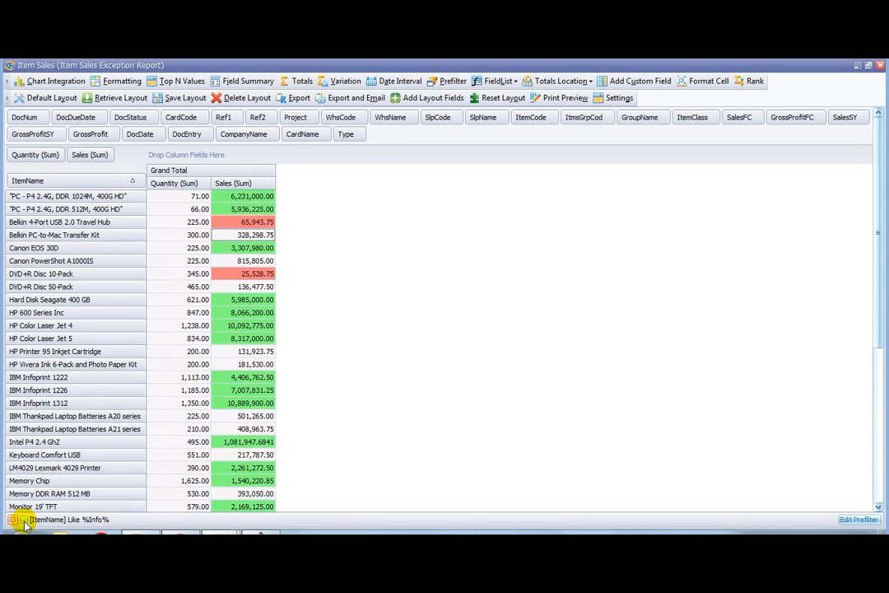
click(13, 519)
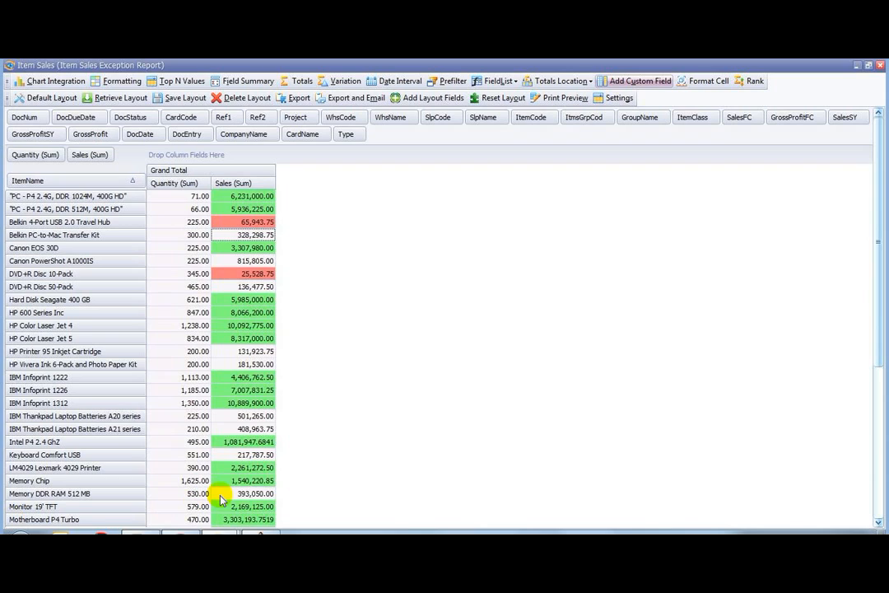
Add a custom field named Sales_New and choose its datatype
click(647, 82)
text(Sal)
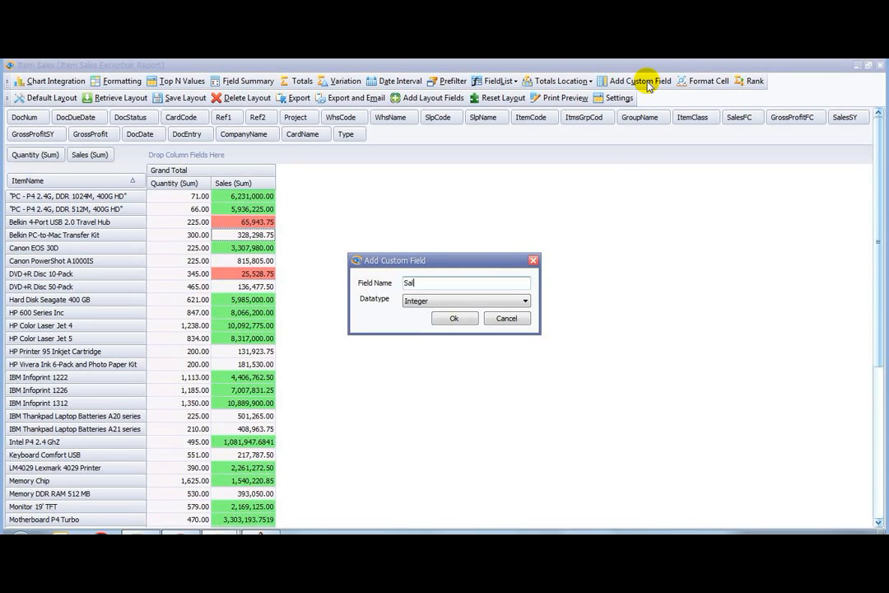
text(es_New)
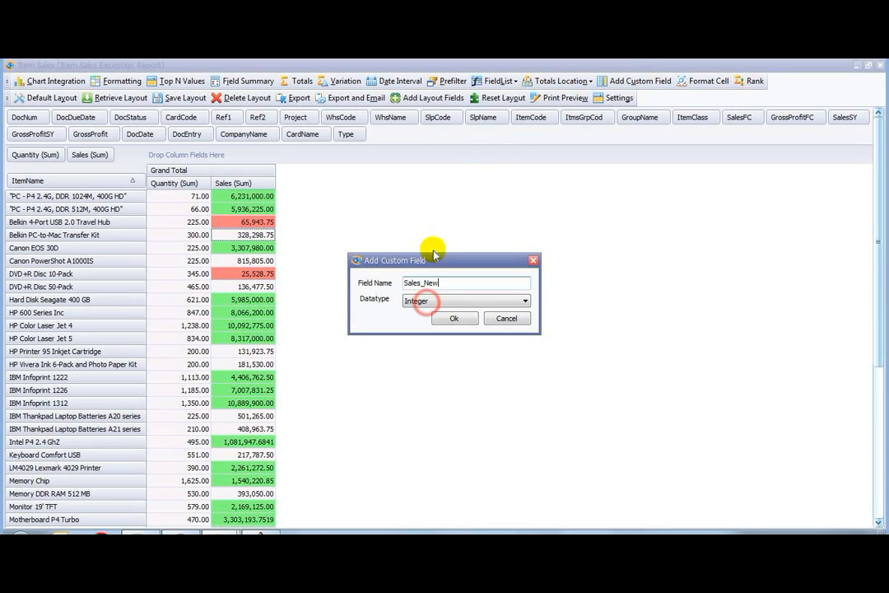
click(425, 303)
click(430, 320)
click(454, 321)
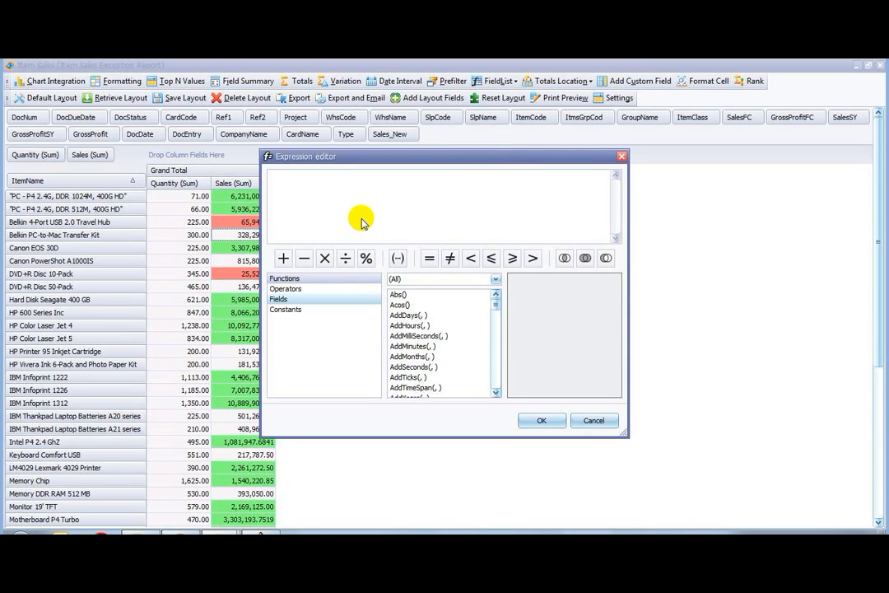
Define the Sales_New field's expression as [Sales] * 1.1
click(326, 299)
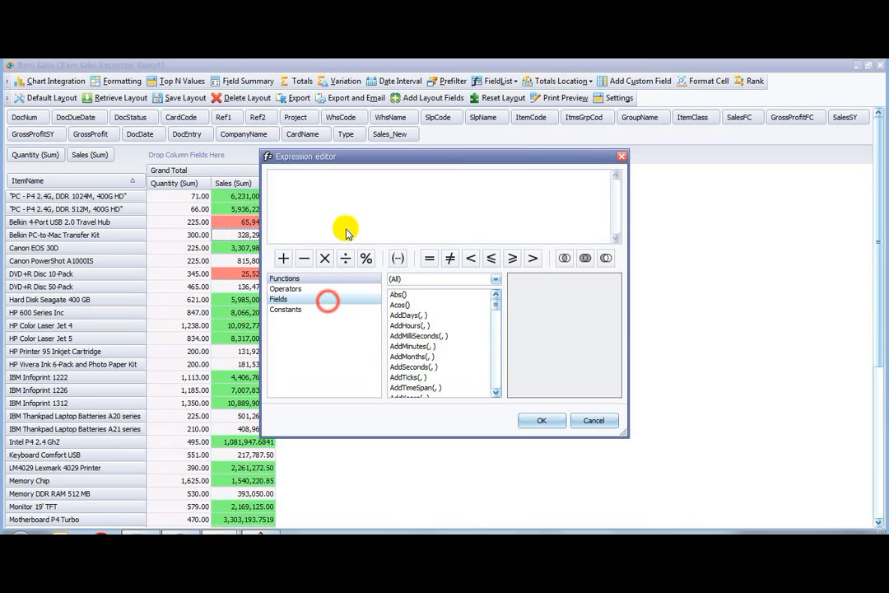
scroll(498, 303, down, 5)
double_click(433, 319)
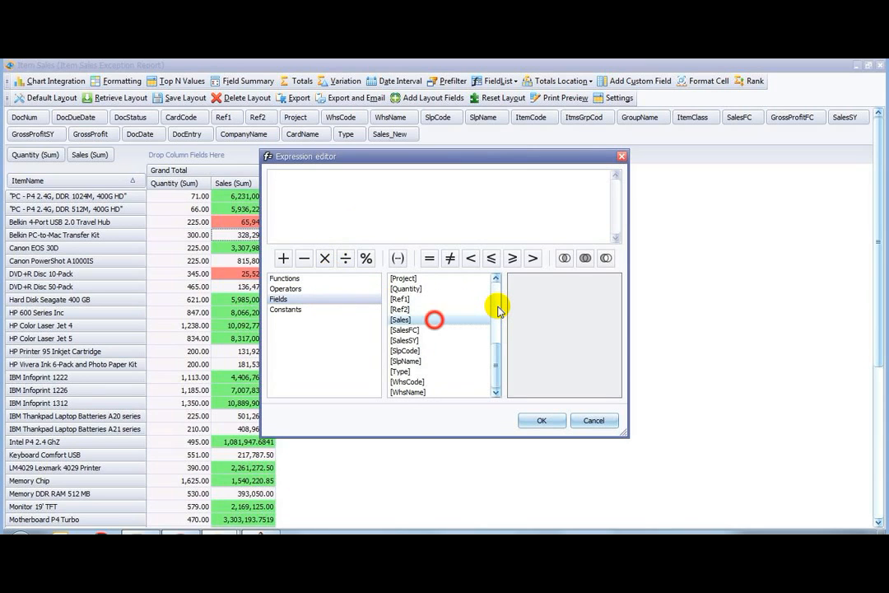
click(326, 258)
text(1)
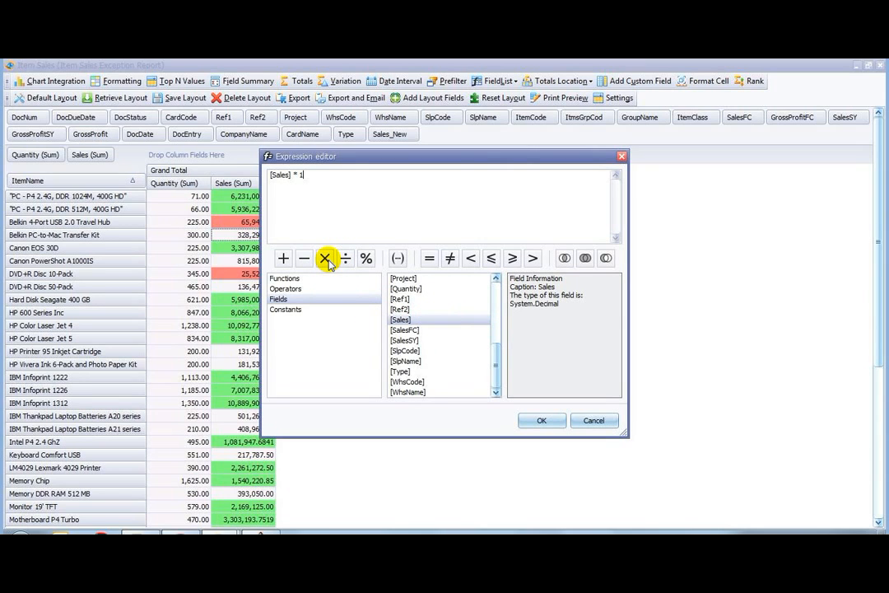
text(.1)
click(539, 420)
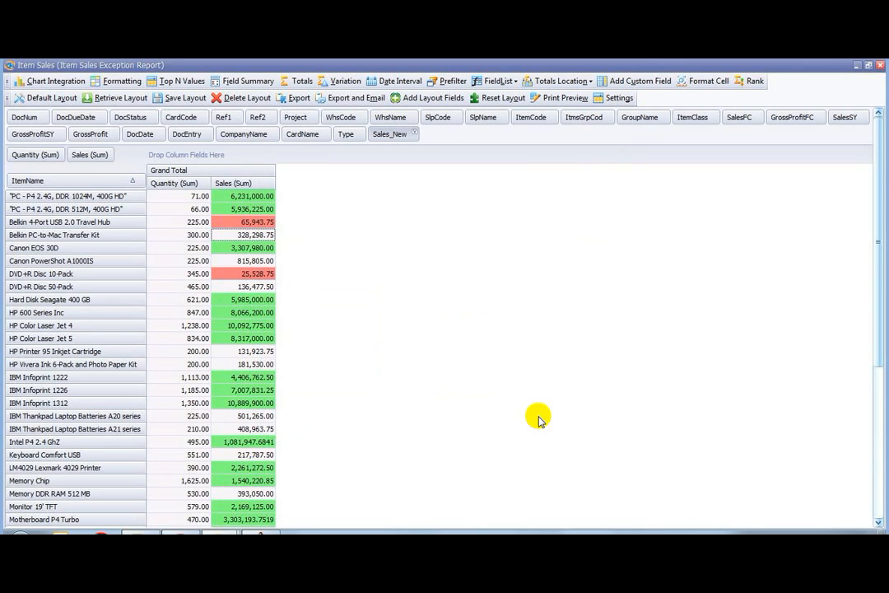
Place the Sales_New field in the data area beside Sales (Sum) and look through its item values
click(391, 138)
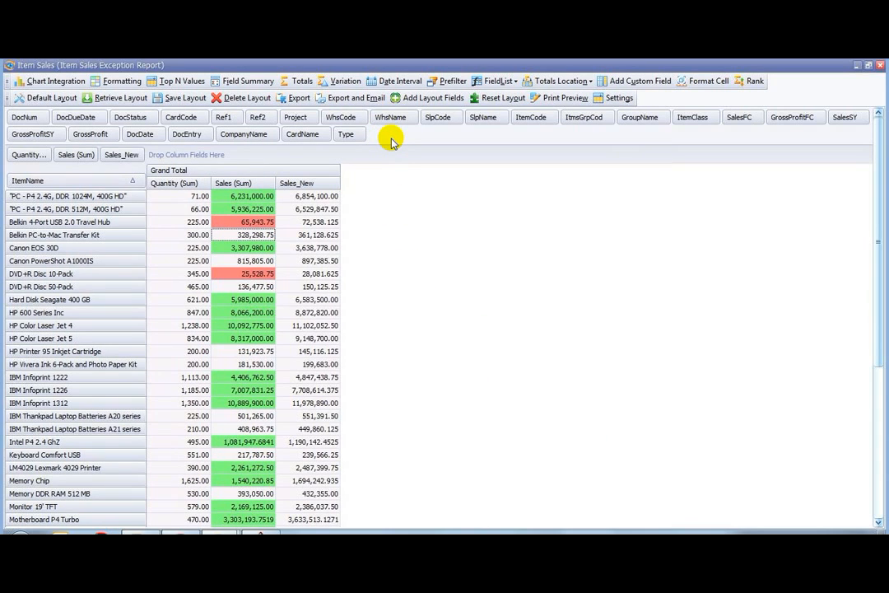
click(312, 223)
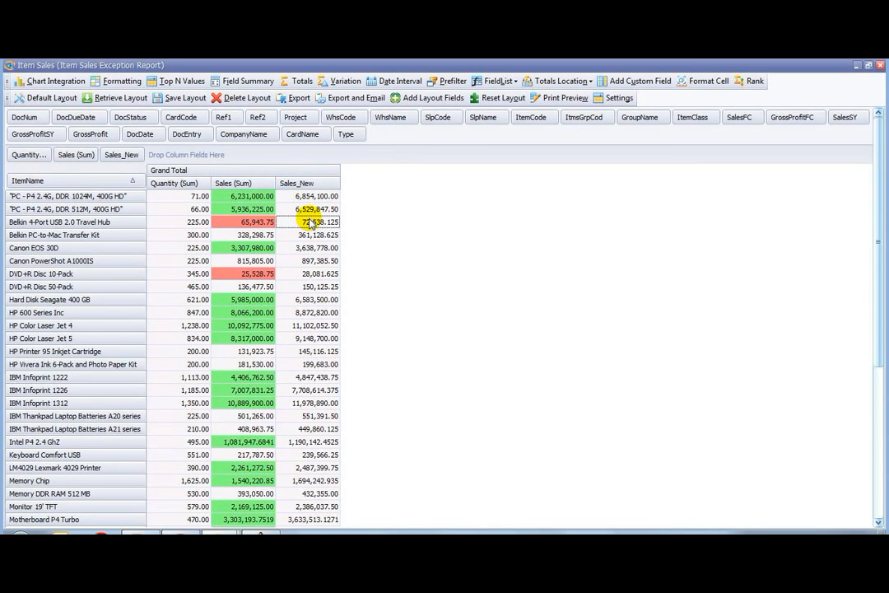
key(Page_Down)
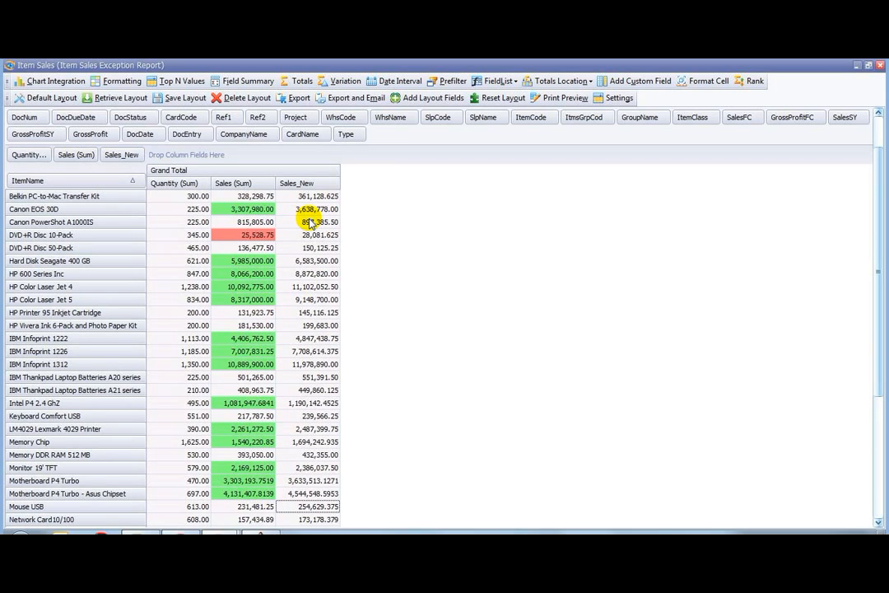
Open the report's print preview and show the available document export formats
click(577, 100)
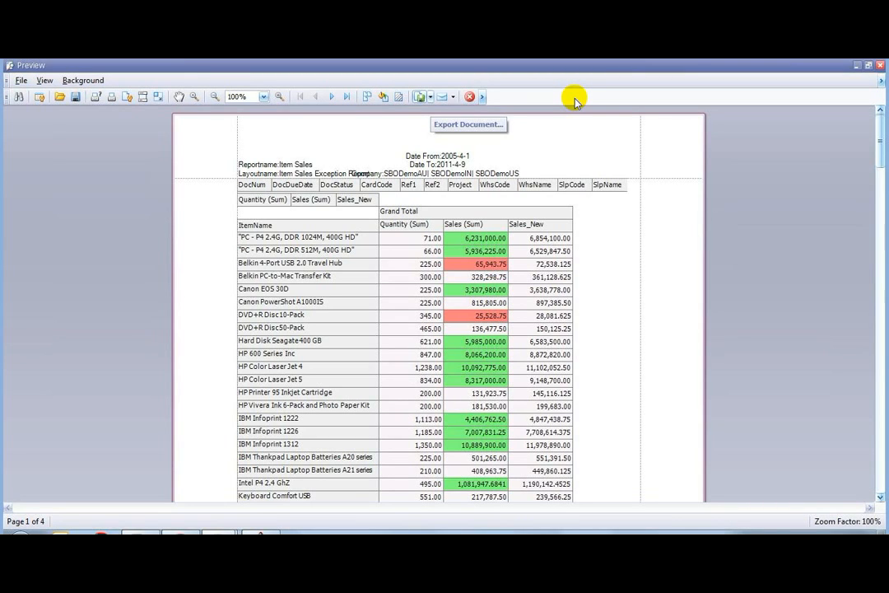
click(430, 97)
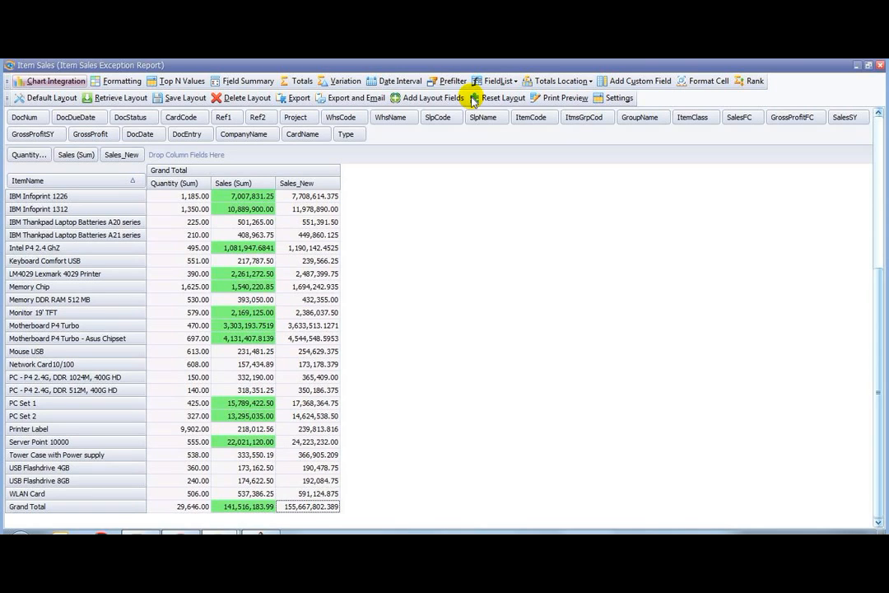
Chart Sales and Sales_New for the items from IBM Infoprint 1226 to LM4029 Lexmark 4029 Printer as a Spline chart
click(51, 83)
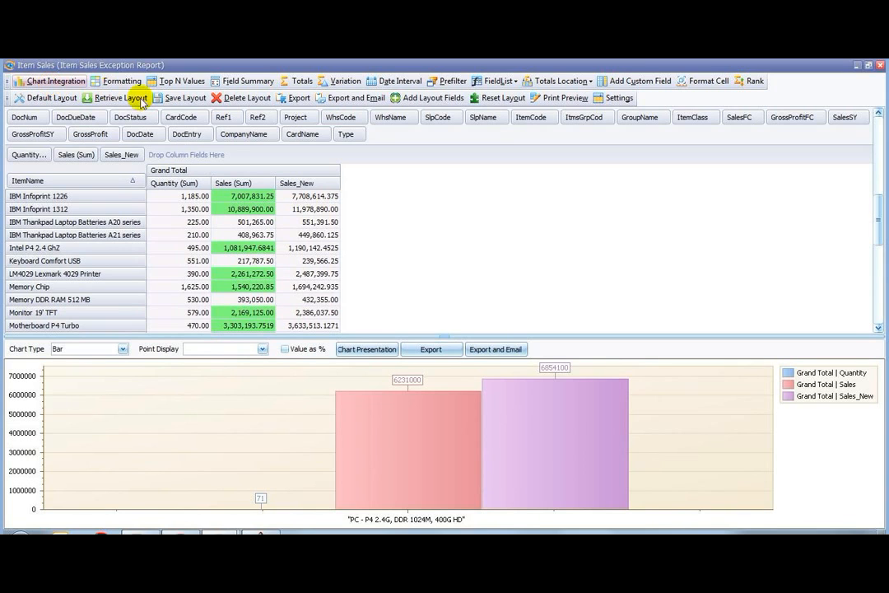
drag(241, 200, 308, 274)
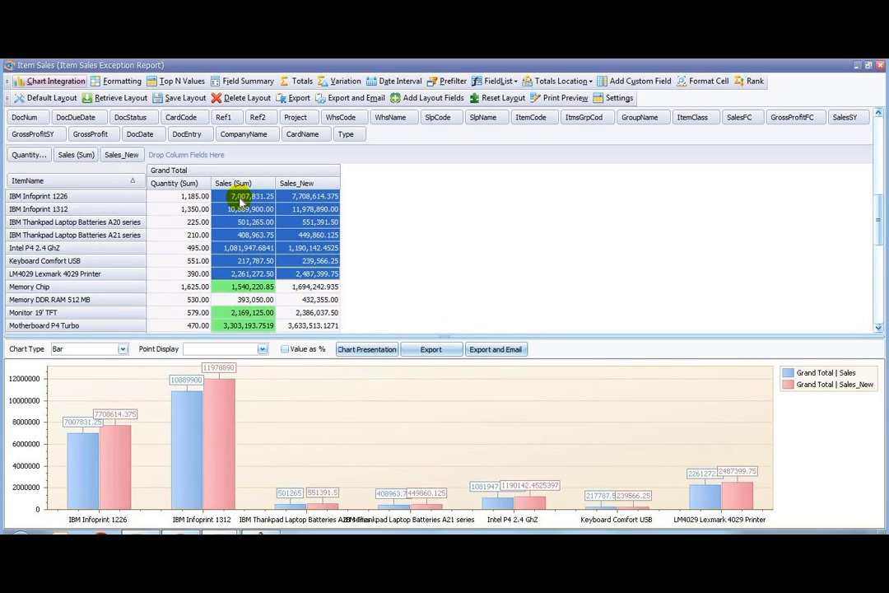
click(122, 349)
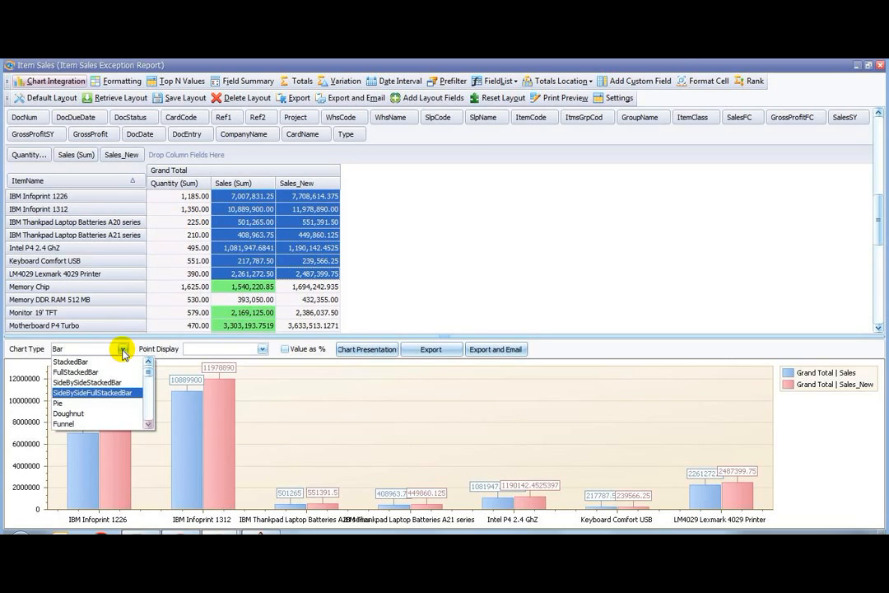
click(149, 424)
click(148, 424)
click(148, 424)
click(148, 424)
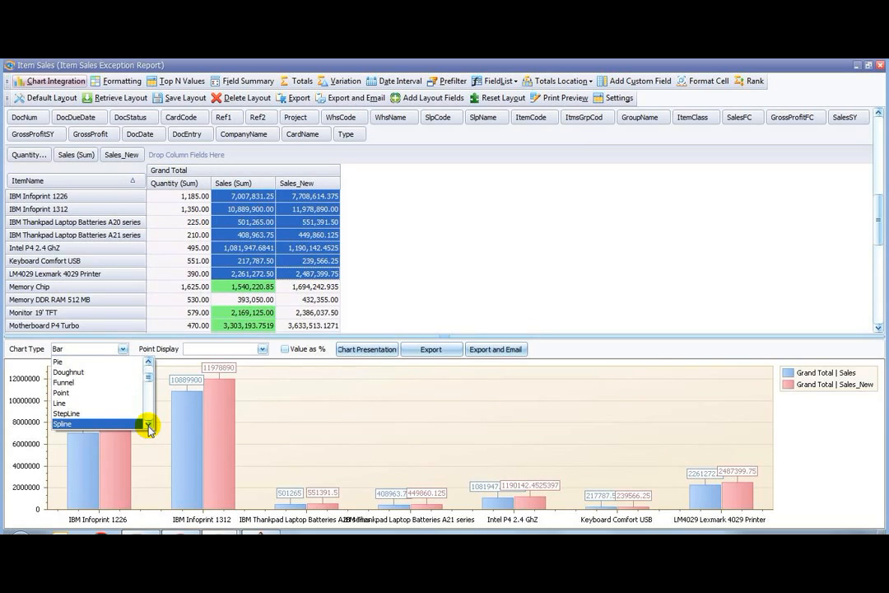
click(93, 424)
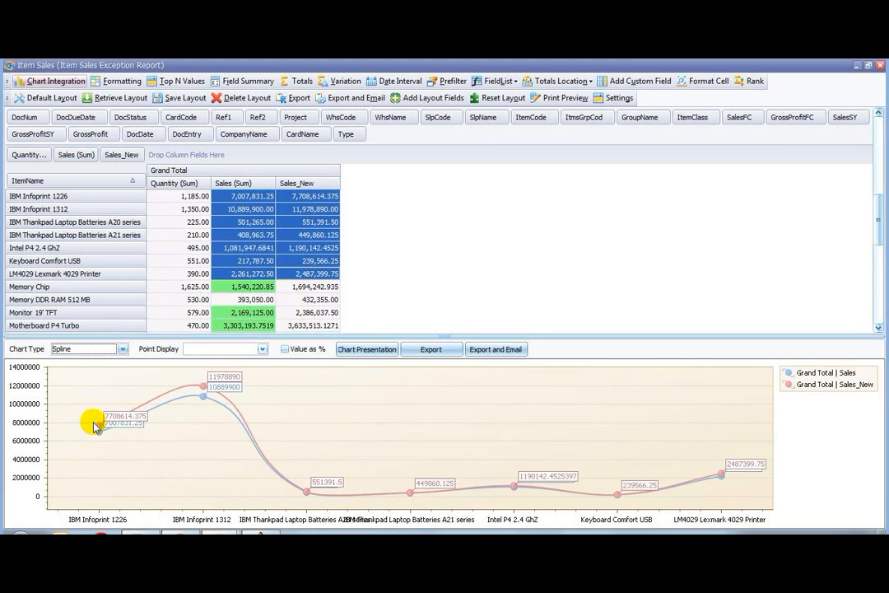
Try Argument as the chart's point display and set it to Values
click(262, 349)
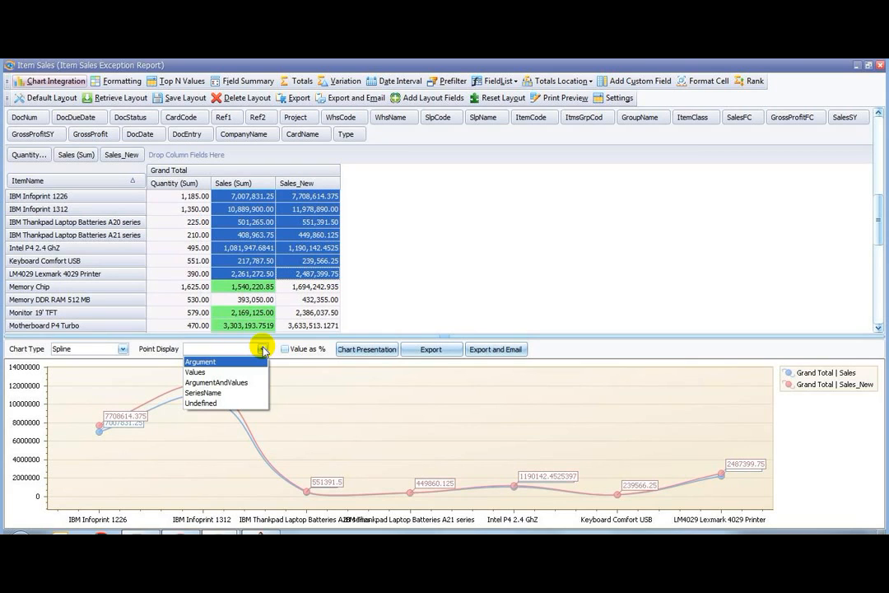
click(245, 363)
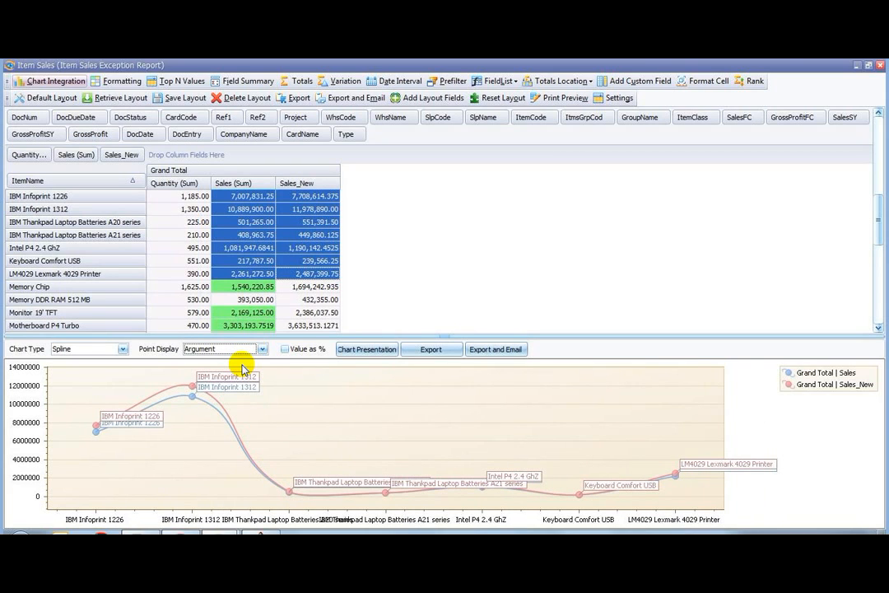
click(237, 352)
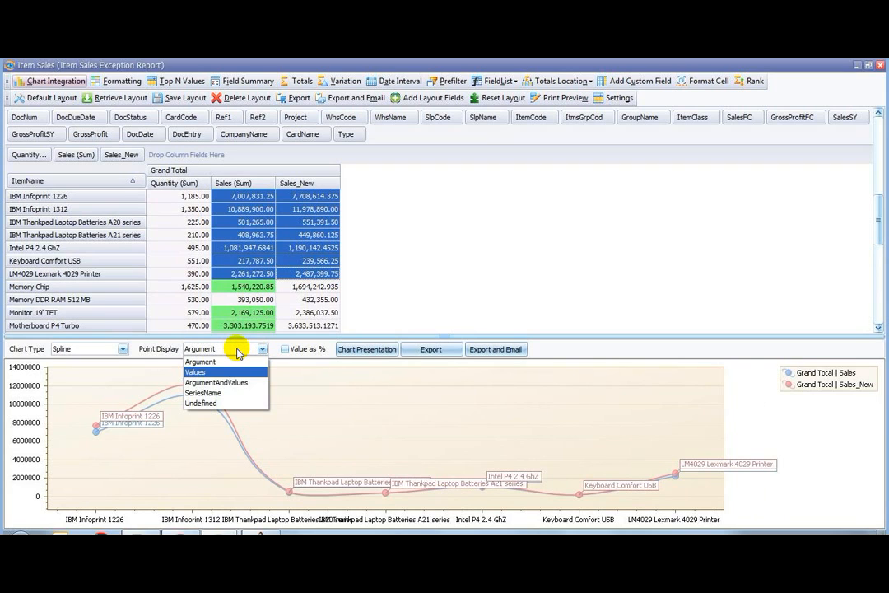
click(234, 375)
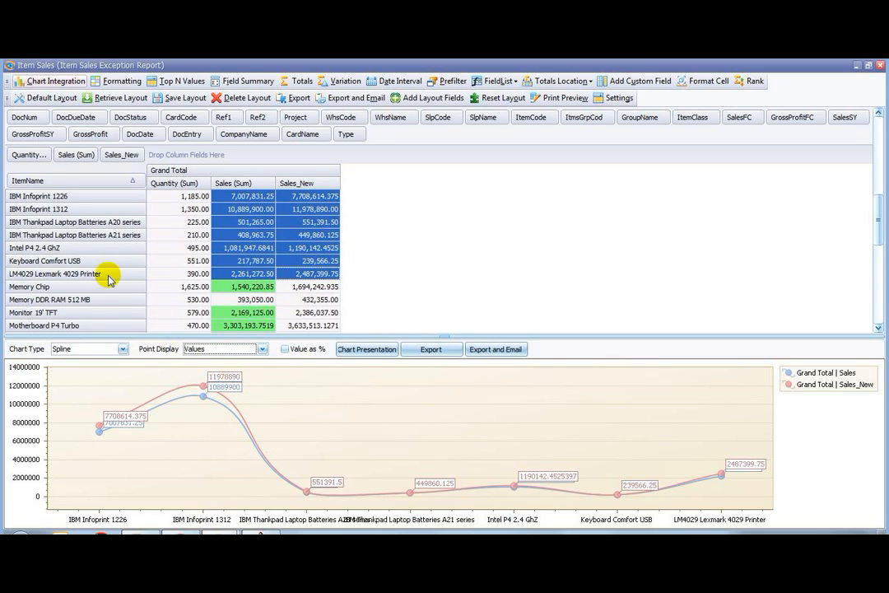
Hide the integrated chart and close the Item Sales report
click(64, 81)
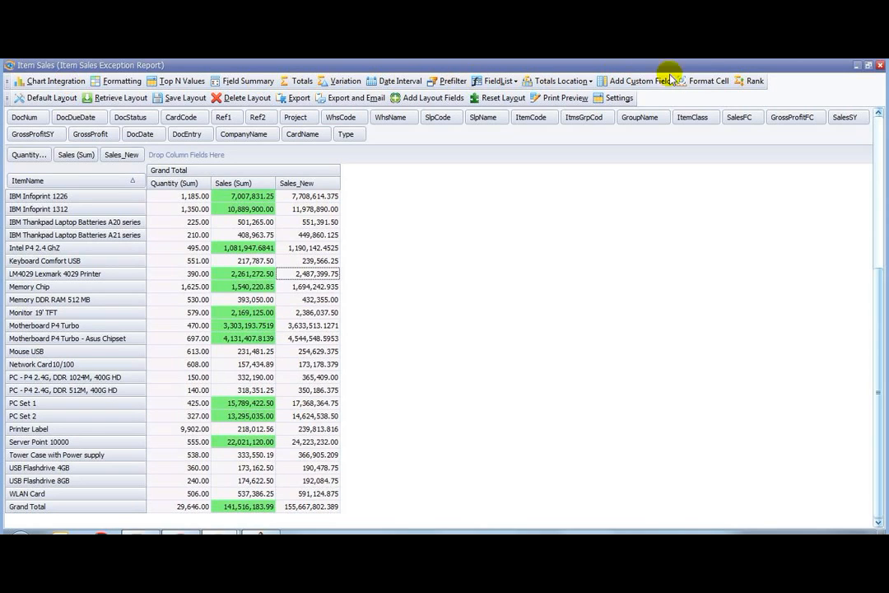
click(880, 64)
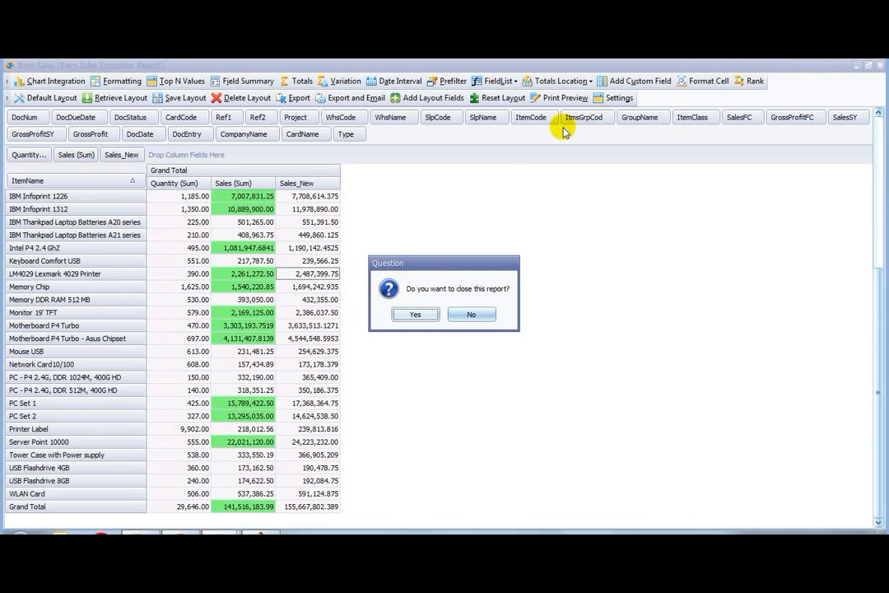
click(416, 313)
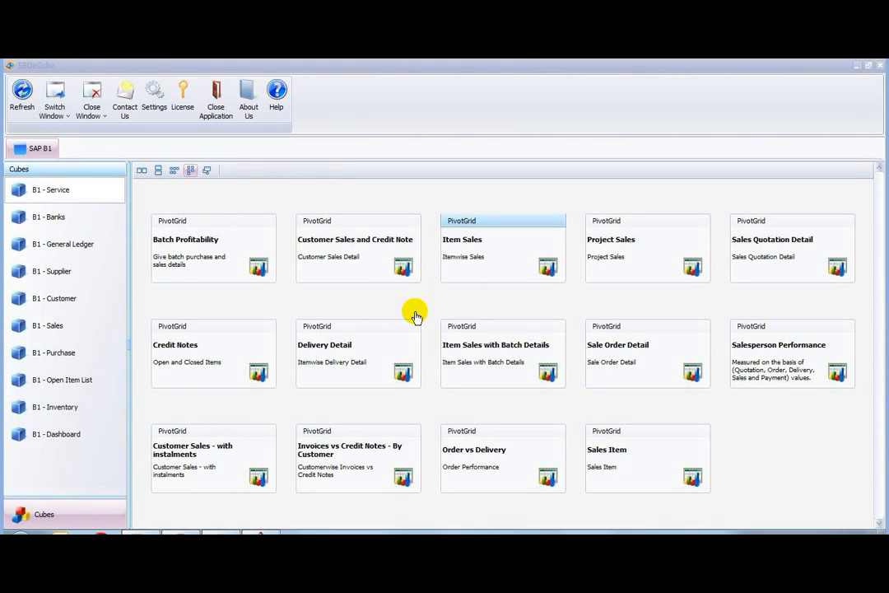
Open the Customer Equipment Card Report layout from the B1 - Service cube
click(72, 193)
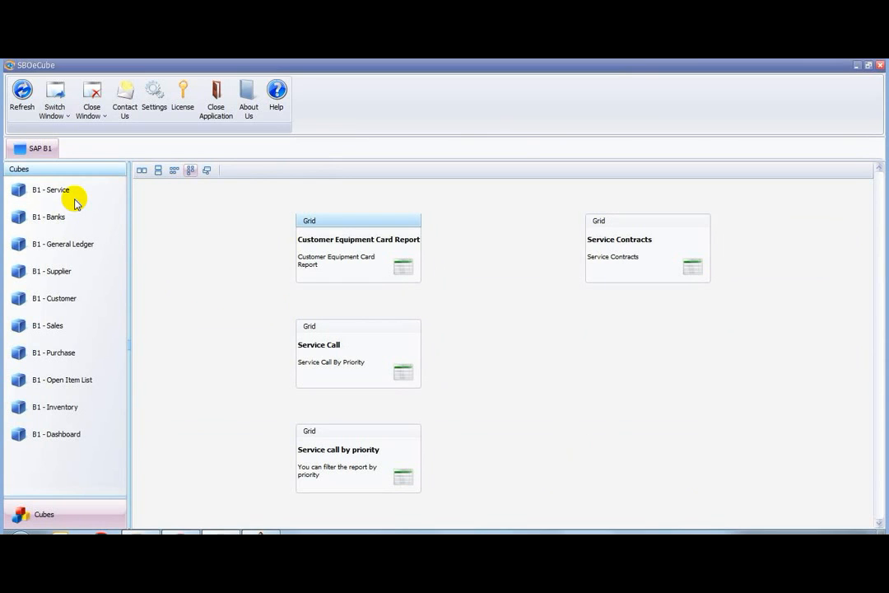
click(357, 268)
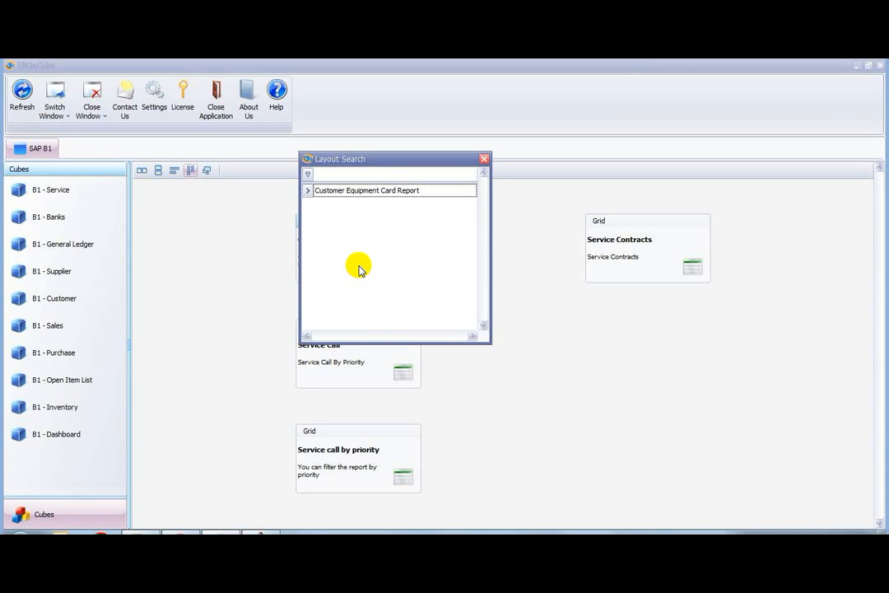
double_click(440, 191)
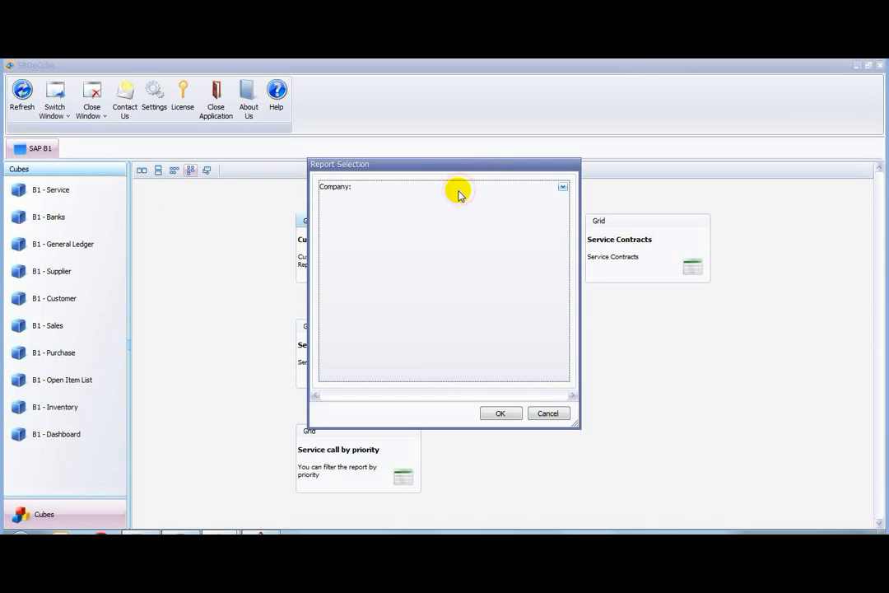
Run the Customer Equipment Card Report for the companies OEC Computers India and OEC Computers
click(459, 191)
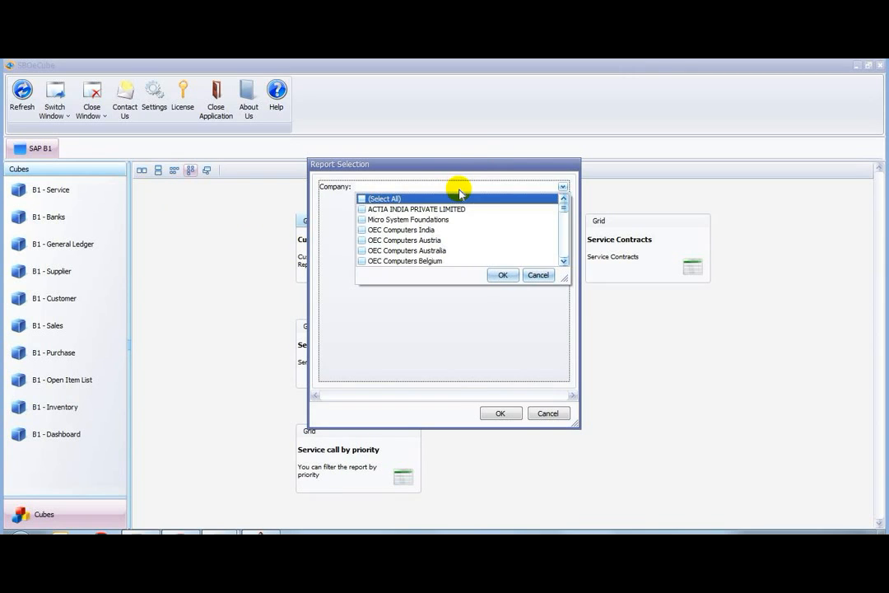
click(361, 230)
scroll(361, 235, down, 5)
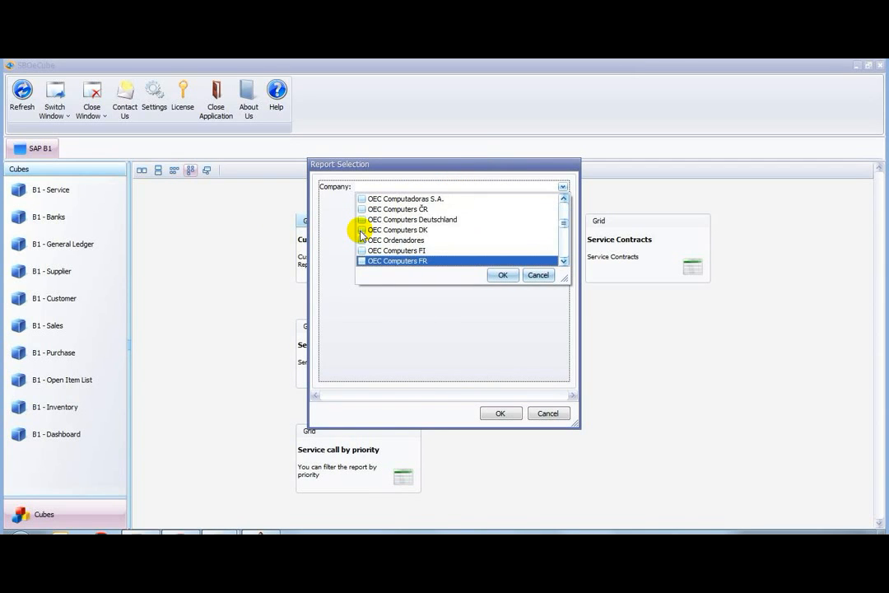
scroll(361, 235, up, 2)
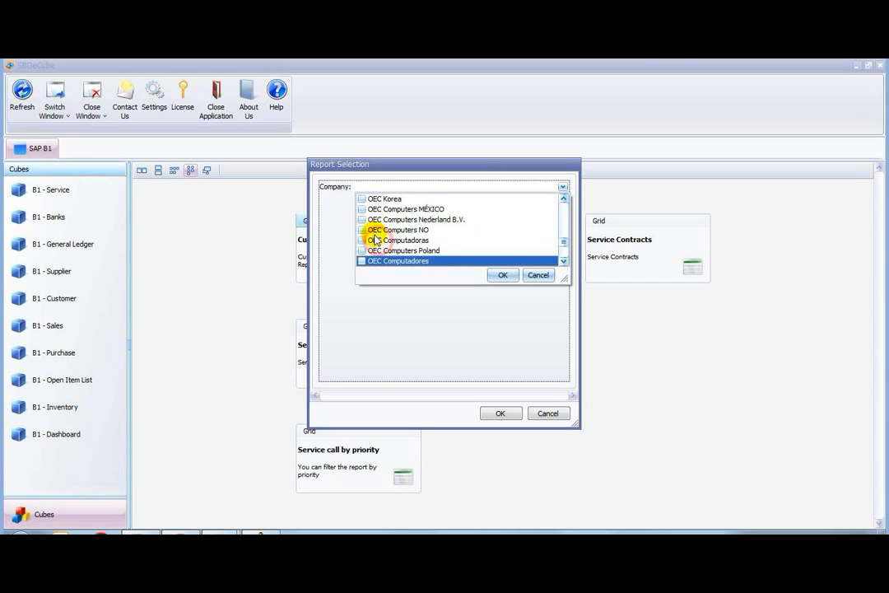
scroll(367, 235, down, 3)
click(364, 240)
click(502, 275)
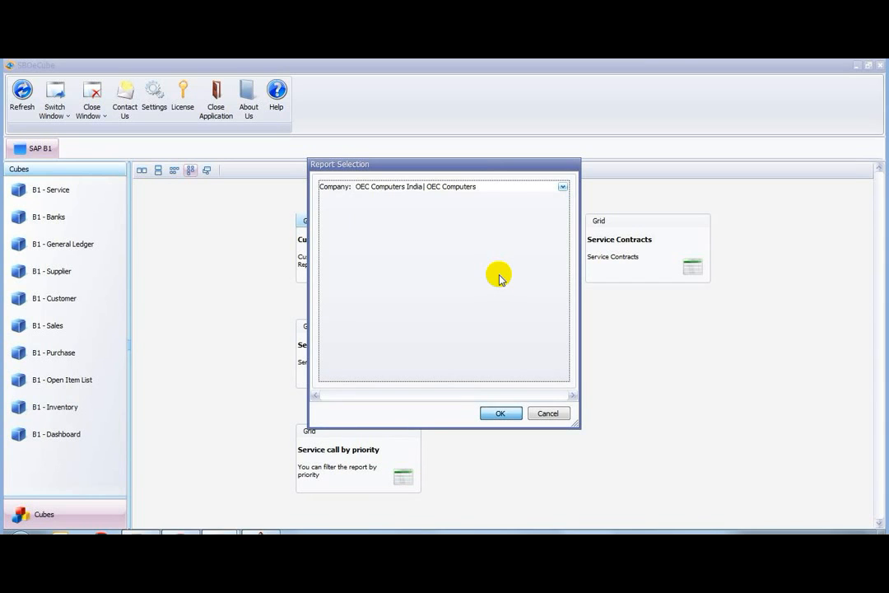
click(500, 413)
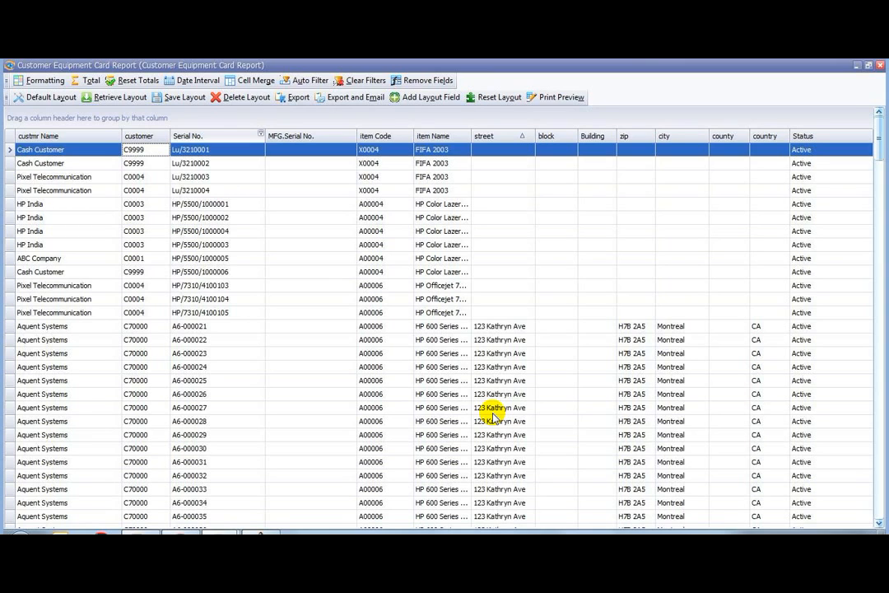
Group the report by Serial No. and expand the groups A6-000001 and A6-000002
drag(221, 137, 216, 118)
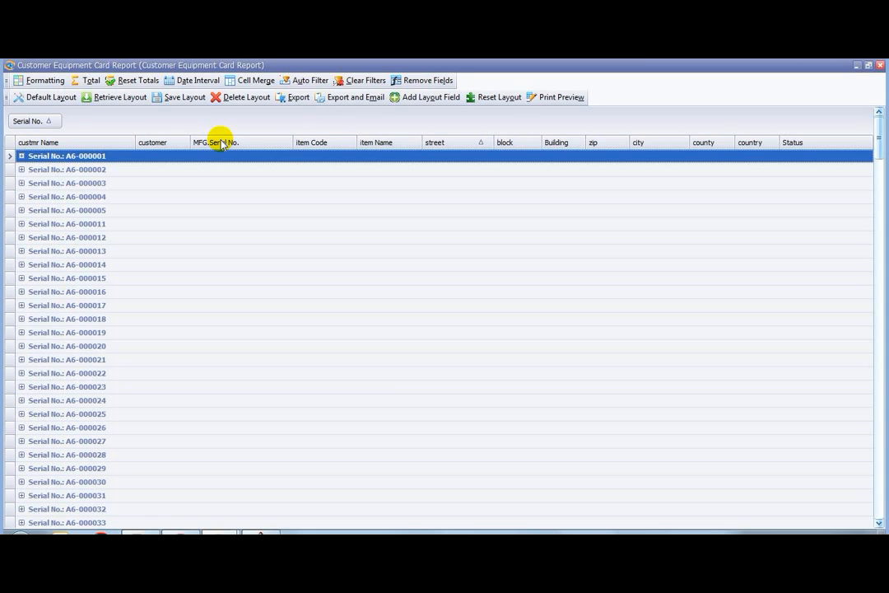
click(21, 156)
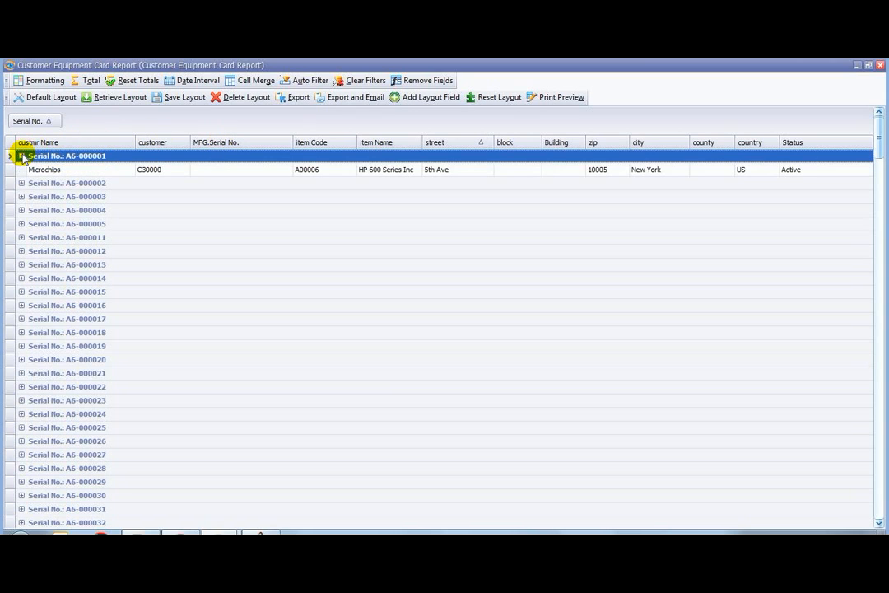
click(21, 182)
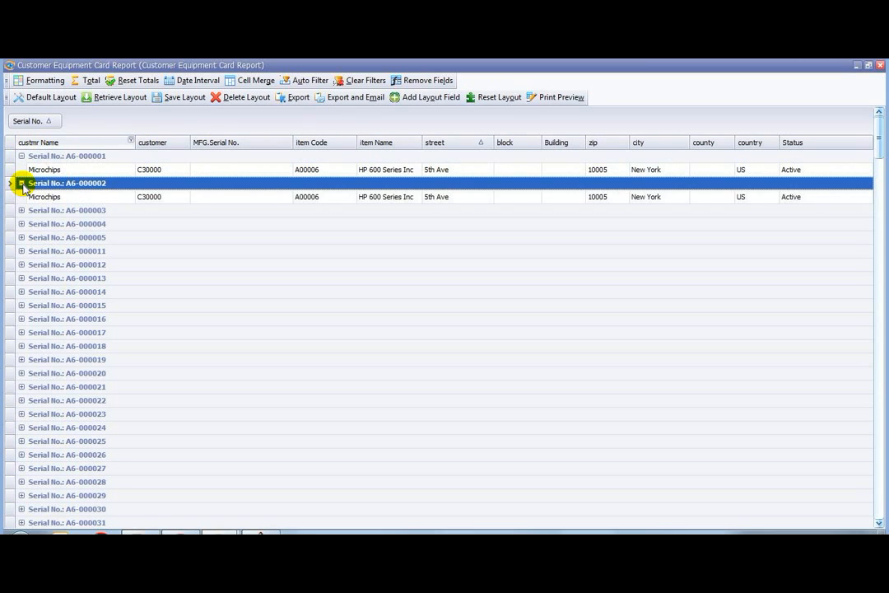
Group by custmr Name above Serial No. and expand Earthshaker Corporation with its serial numbers S1-000001 to S1-000003
drag(53, 144, 37, 121)
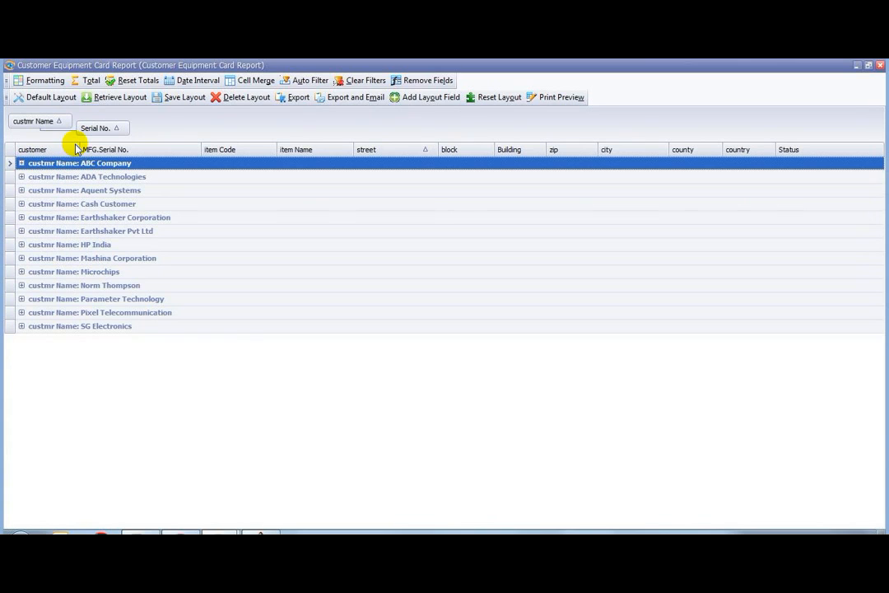
click(21, 217)
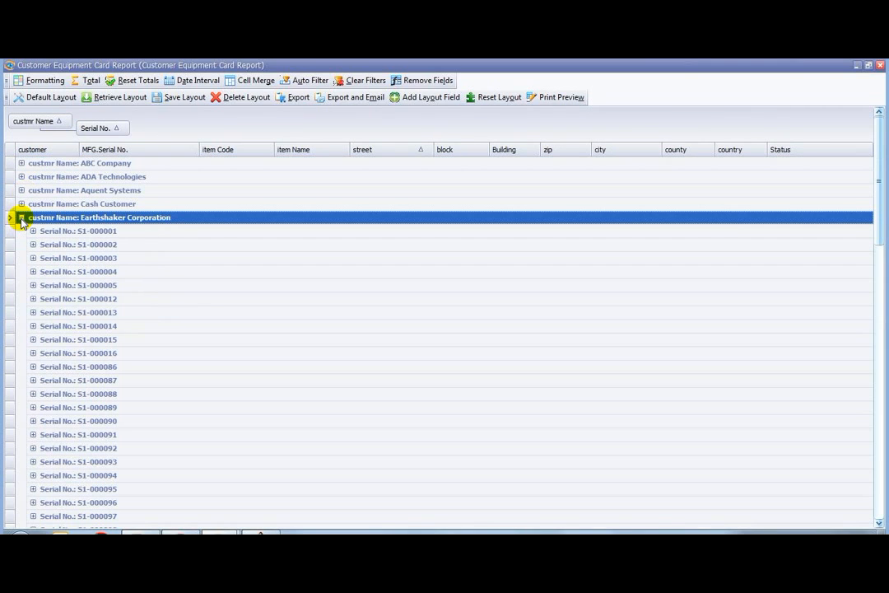
click(33, 231)
click(32, 258)
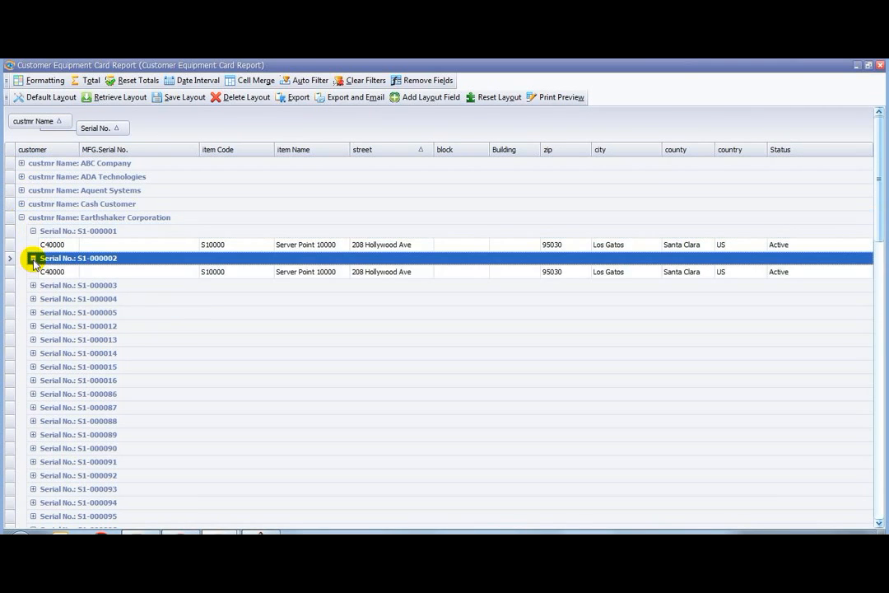
click(33, 285)
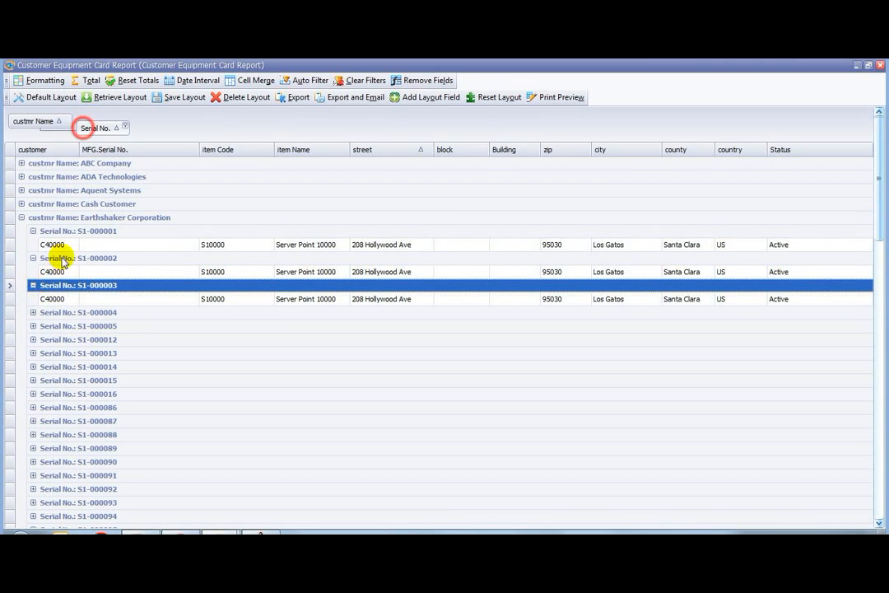
Remove Serial No. from the grouping and put it back as a column after MFG.Serial No
drag(83, 129, 186, 149)
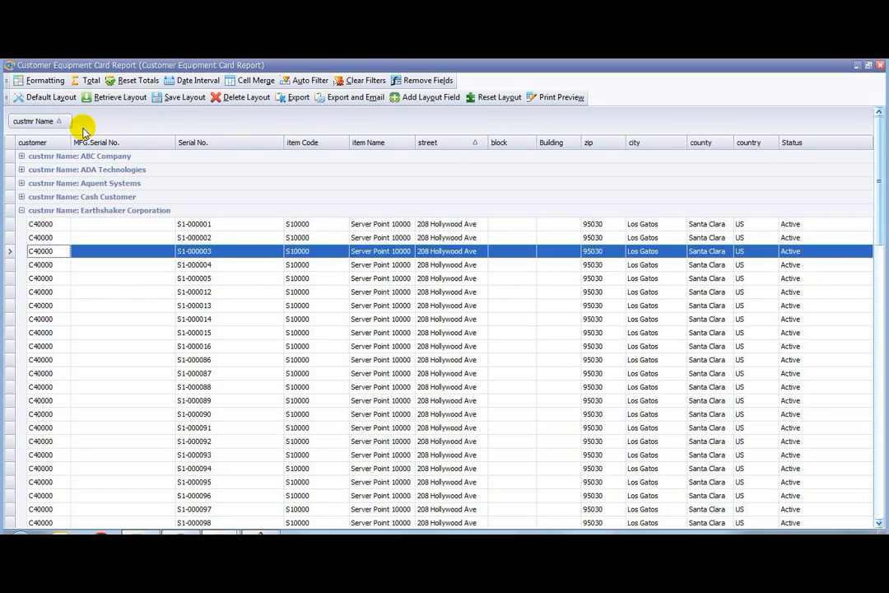
click(119, 238)
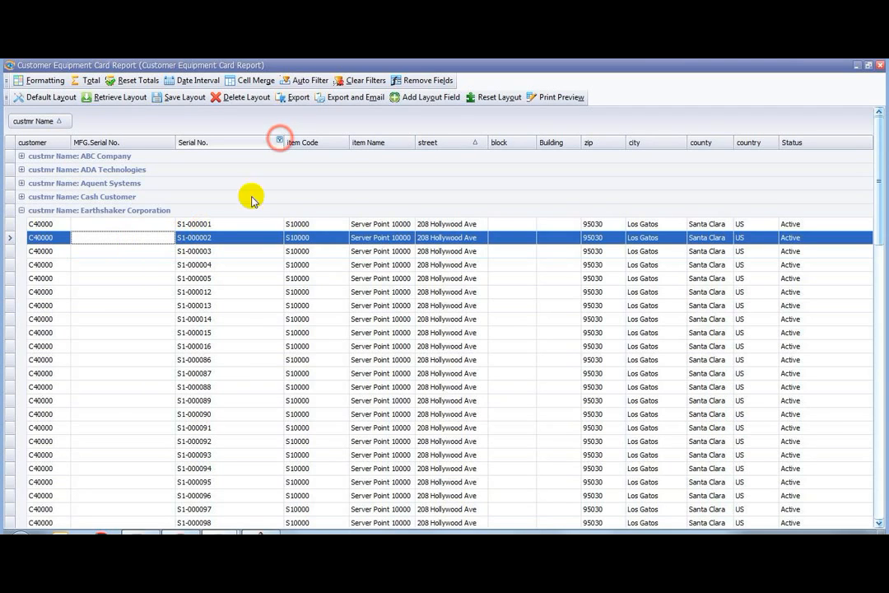
Filter Serial No. to A6-000052 to view the Aquent Systems record, and clear the filter
click(280, 140)
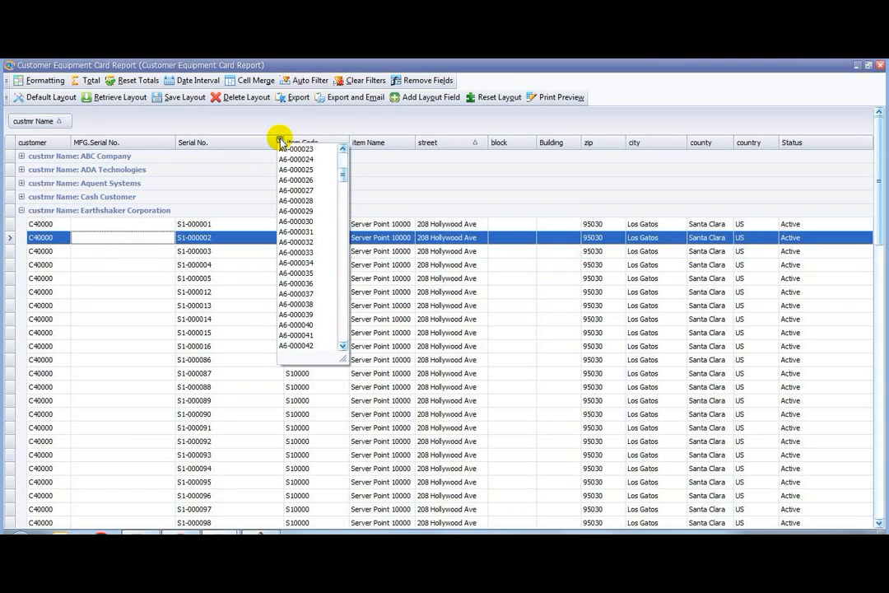
click(342, 238)
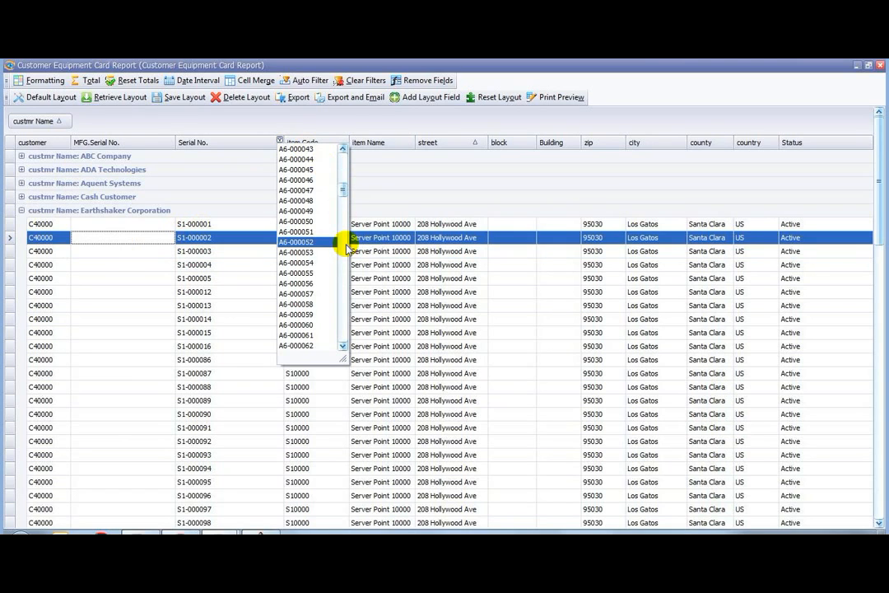
click(321, 242)
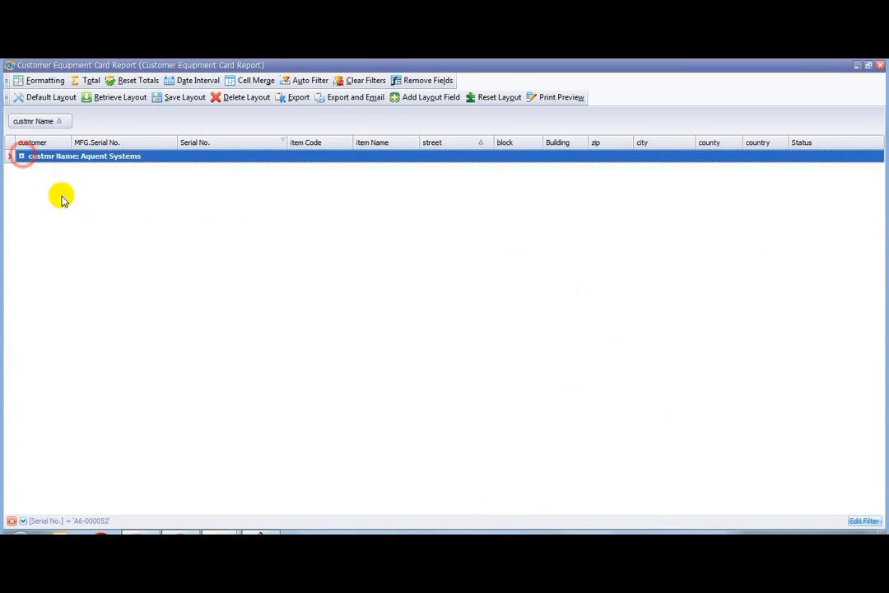
click(22, 157)
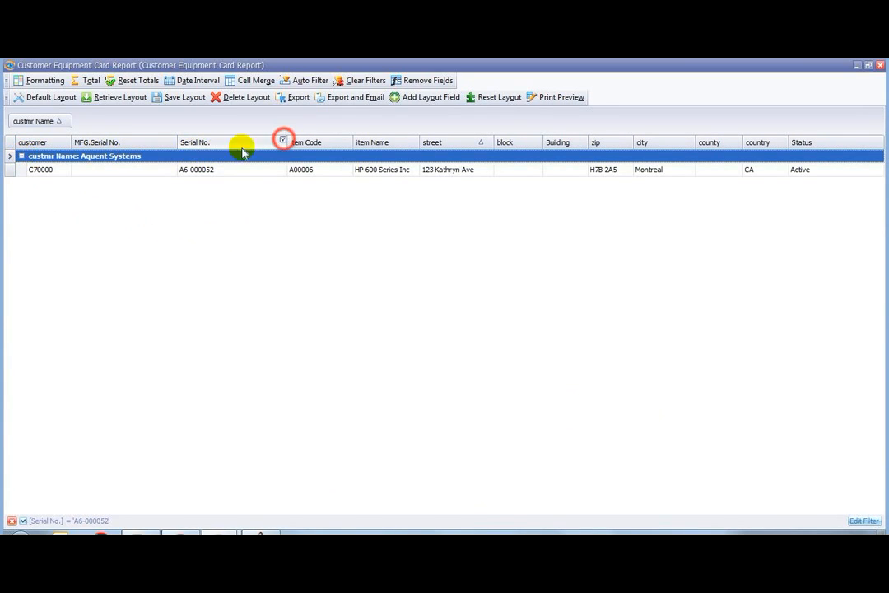
click(284, 141)
click(287, 148)
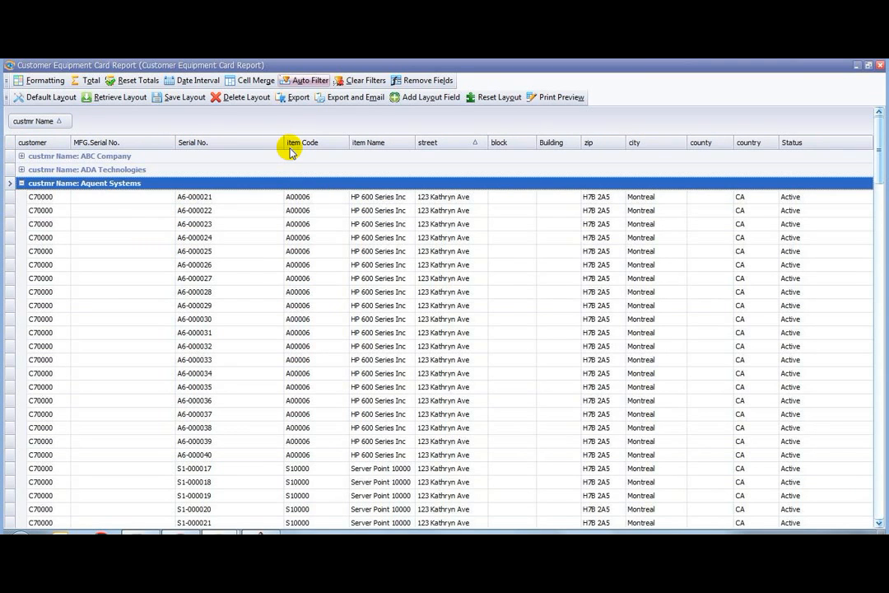
Show the auto filter row and filter the item Name column by "ser"
click(310, 82)
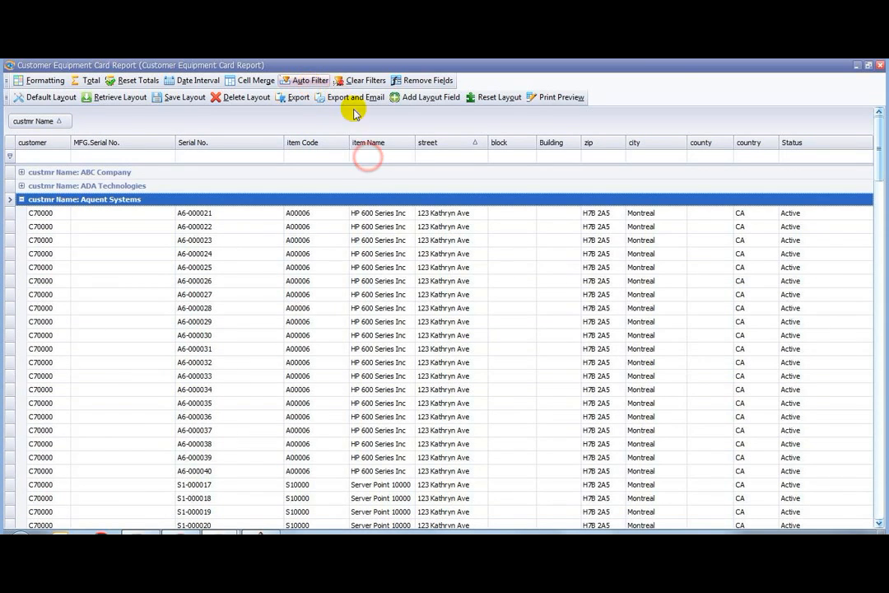
click(368, 158)
text(s)
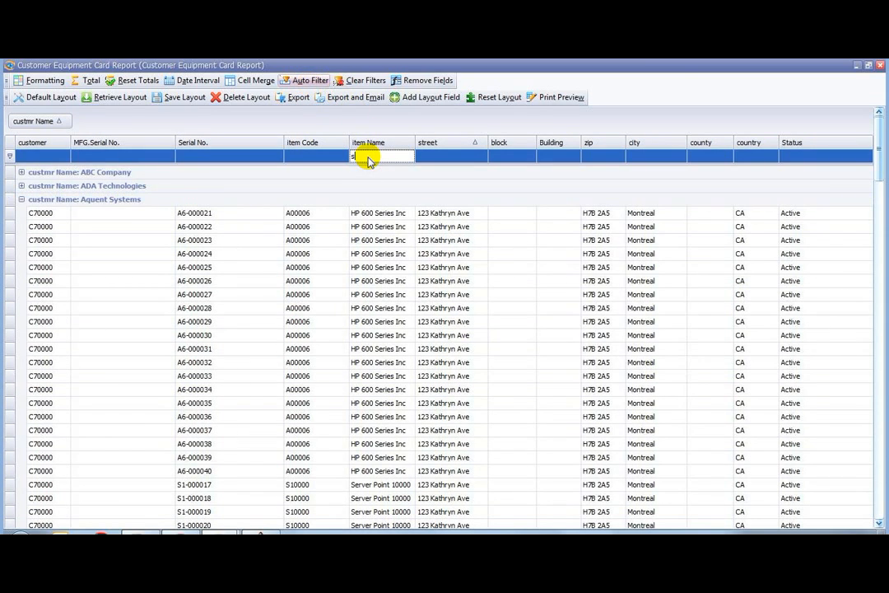
text(er)
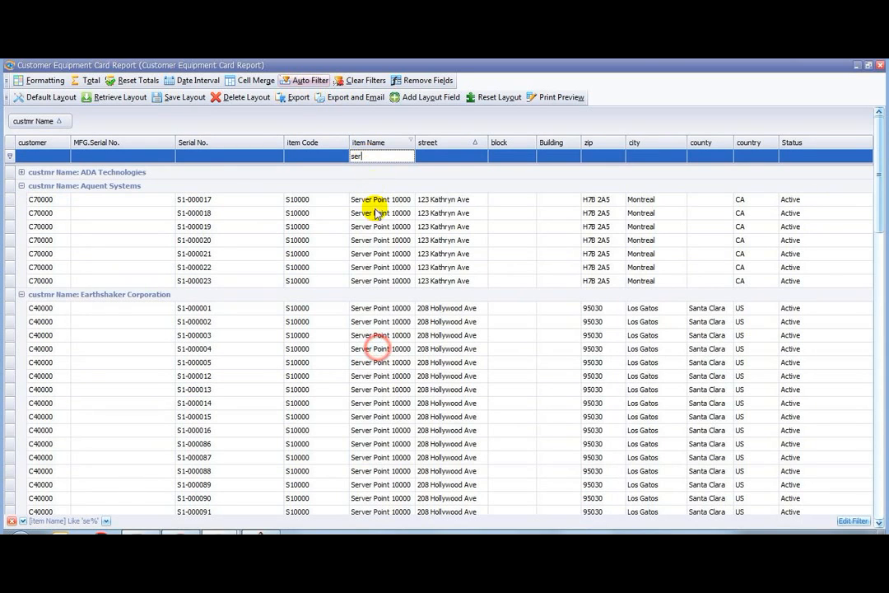
click(379, 348)
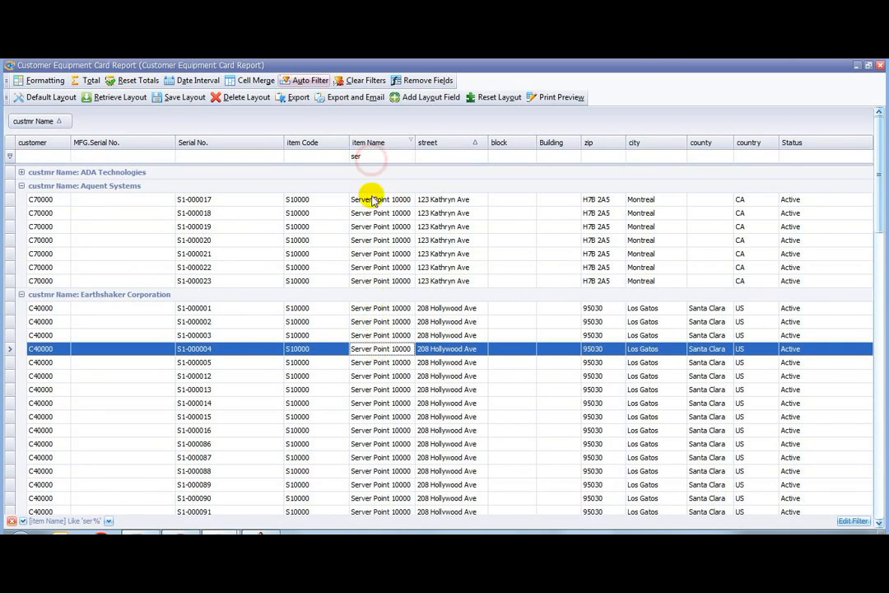
Clear the item Name filter and minimise the Customer Equipment Card Report
click(373, 161)
key(BackSpace)
key(BackSpace)
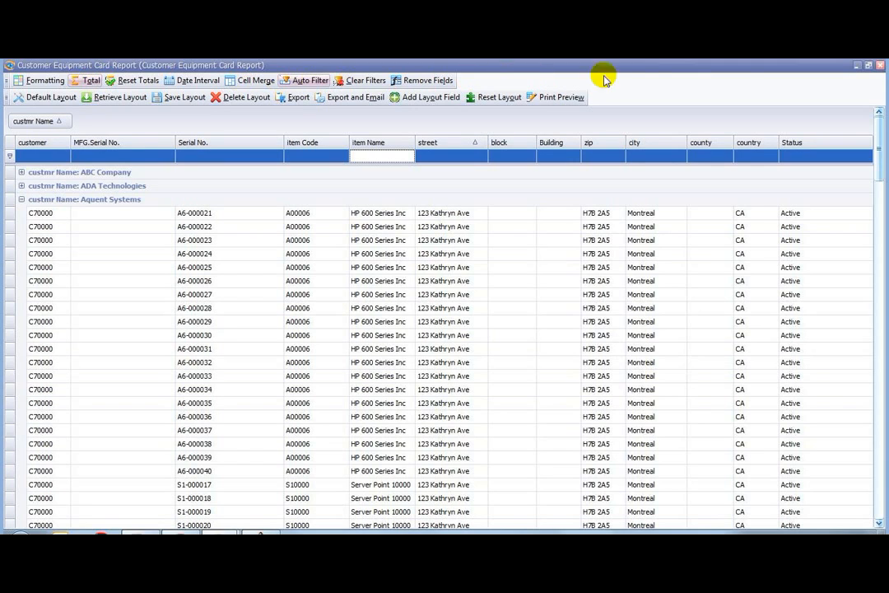
click(856, 65)
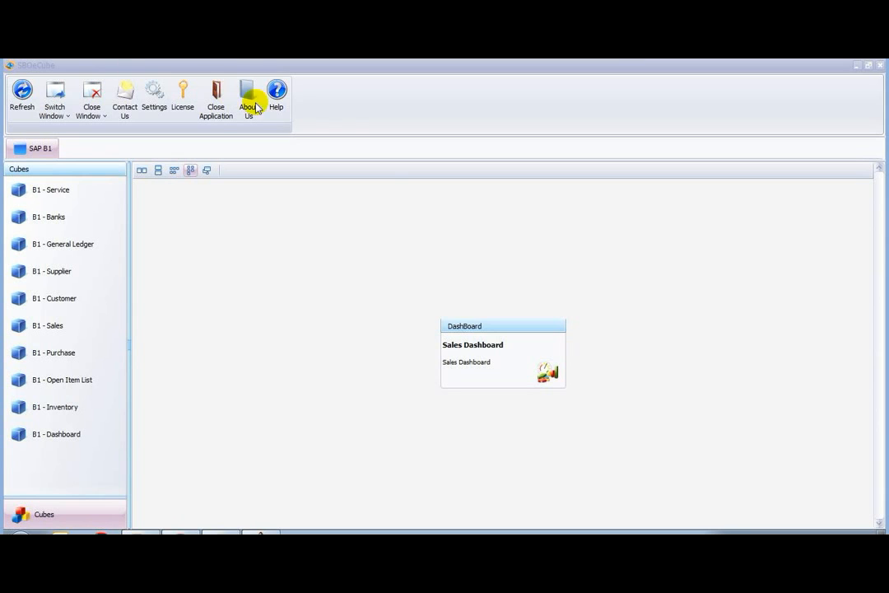
Open the Sales Dashboard and set its reporting period from 01/01/2005 to 31/01/2011
click(491, 363)
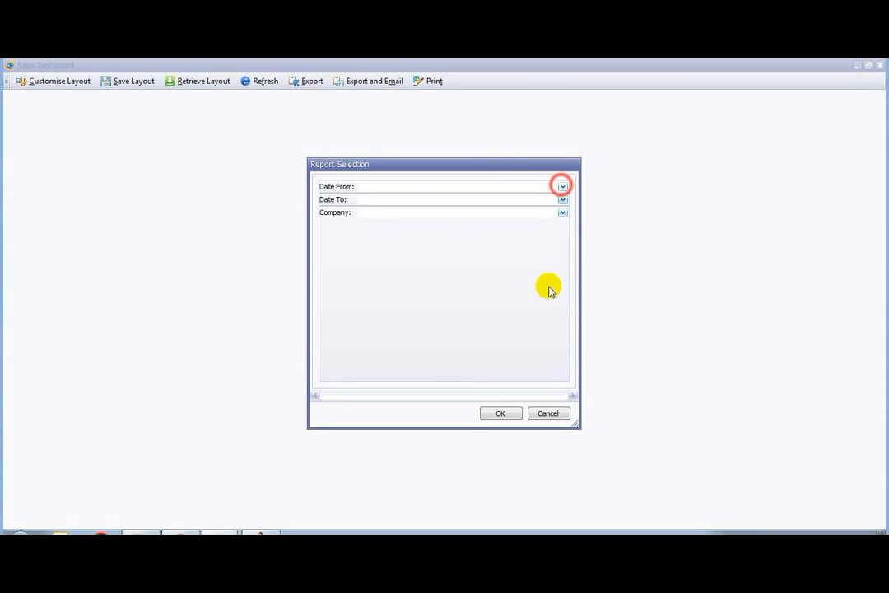
click(562, 187)
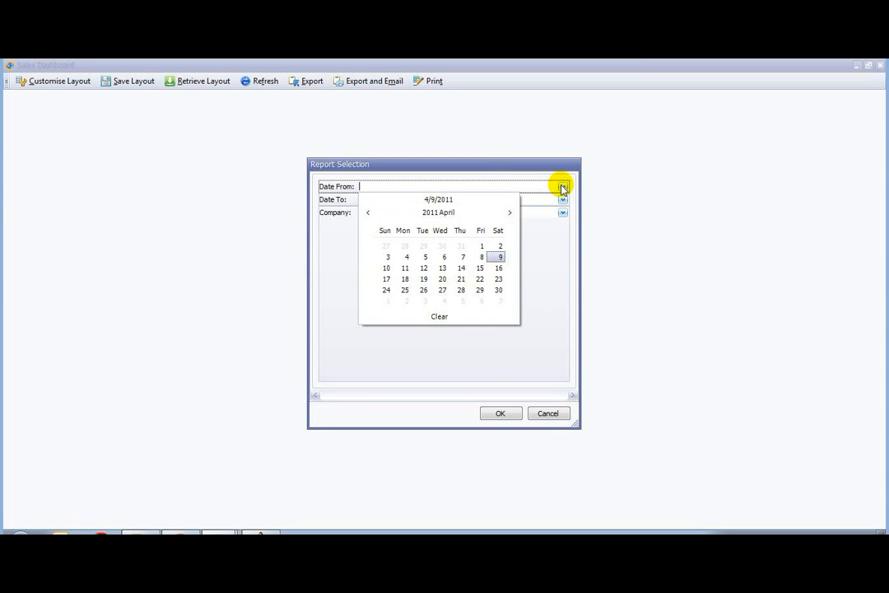
click(369, 187)
text(01/01/20)
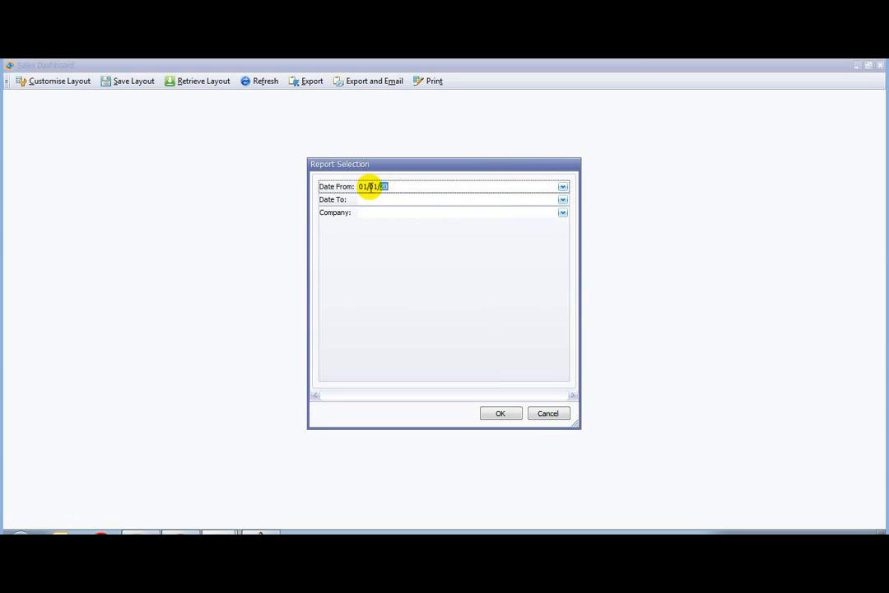
text(05)
click(403, 200)
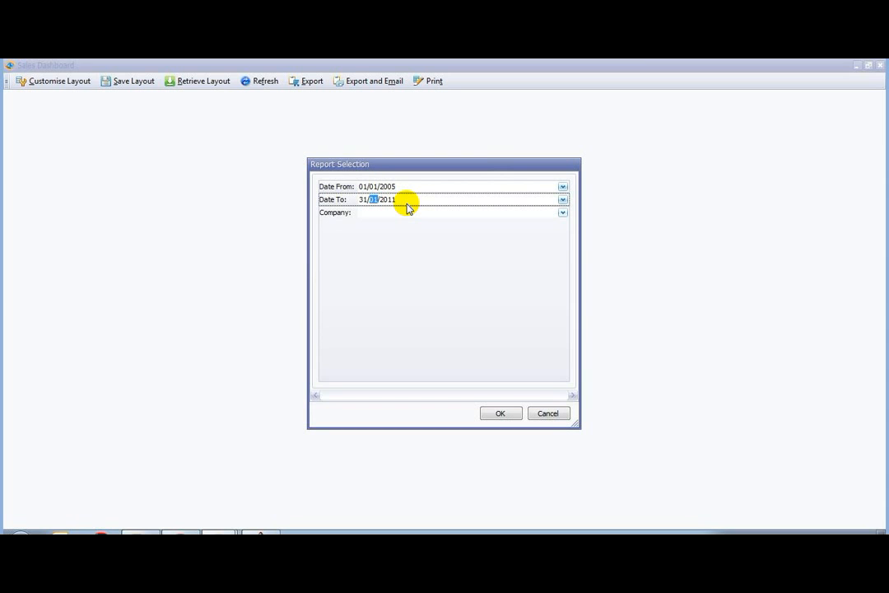
Select OEC Computers India as the company and generate the dashboard
click(563, 212)
click(426, 257)
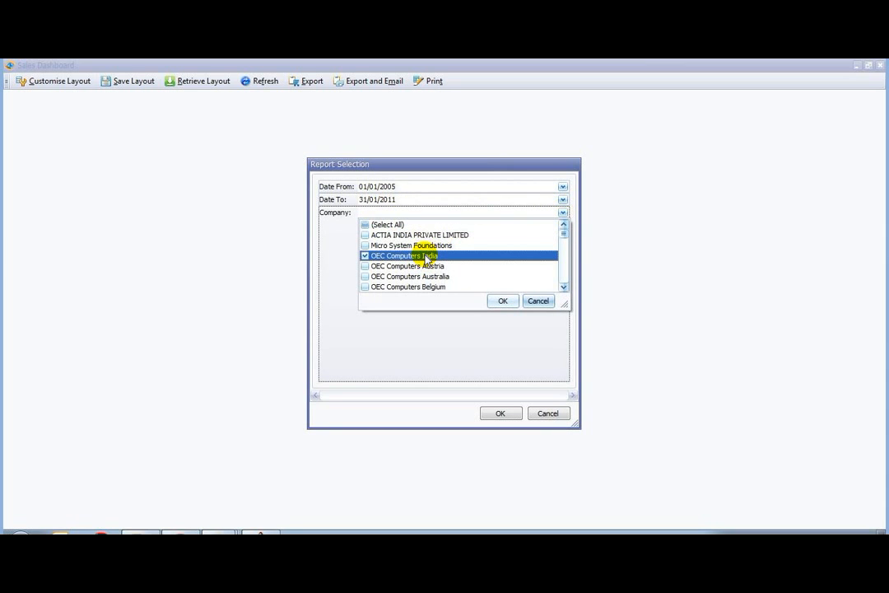
click(502, 301)
click(500, 414)
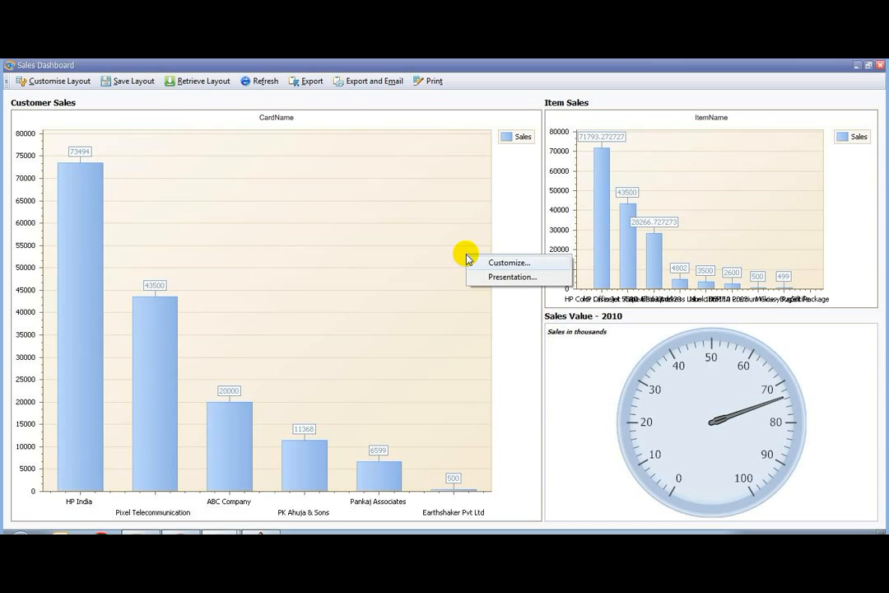
Open the filter of the Customer Sales chart for editing and clear its CompanyName expression
click(476, 262)
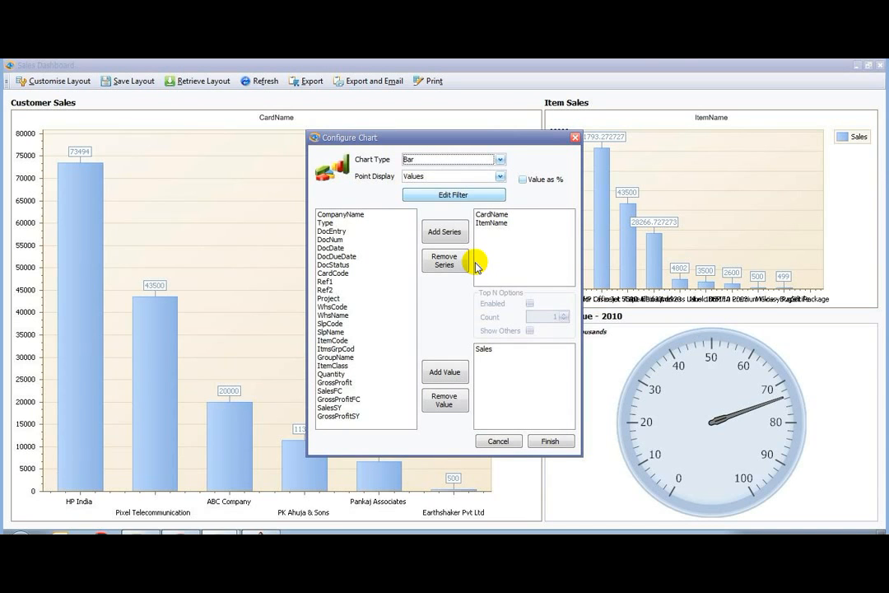
click(452, 193)
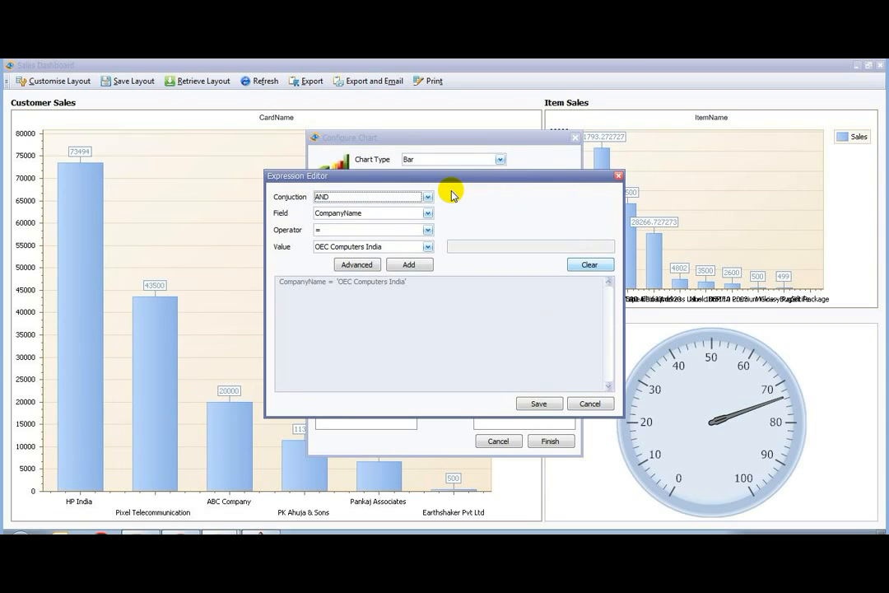
click(590, 264)
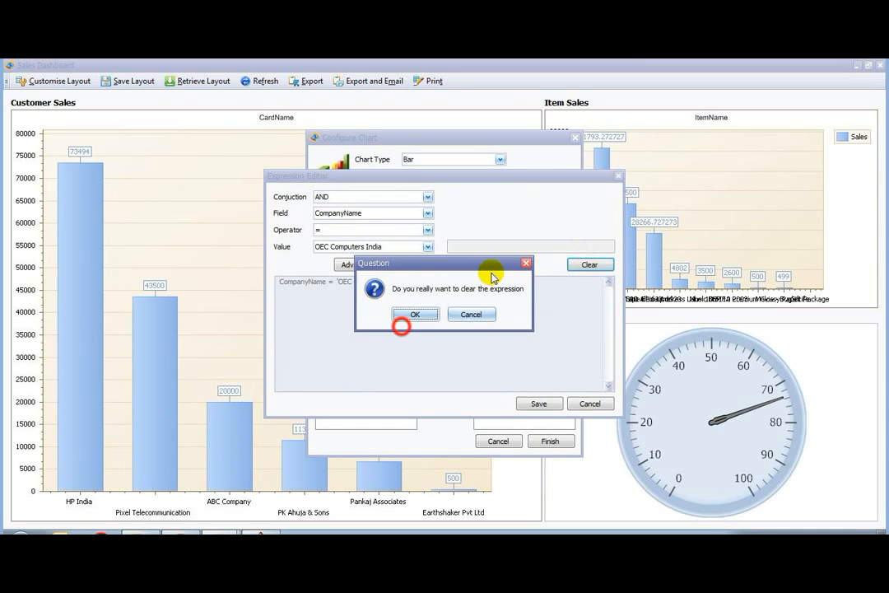
click(411, 315)
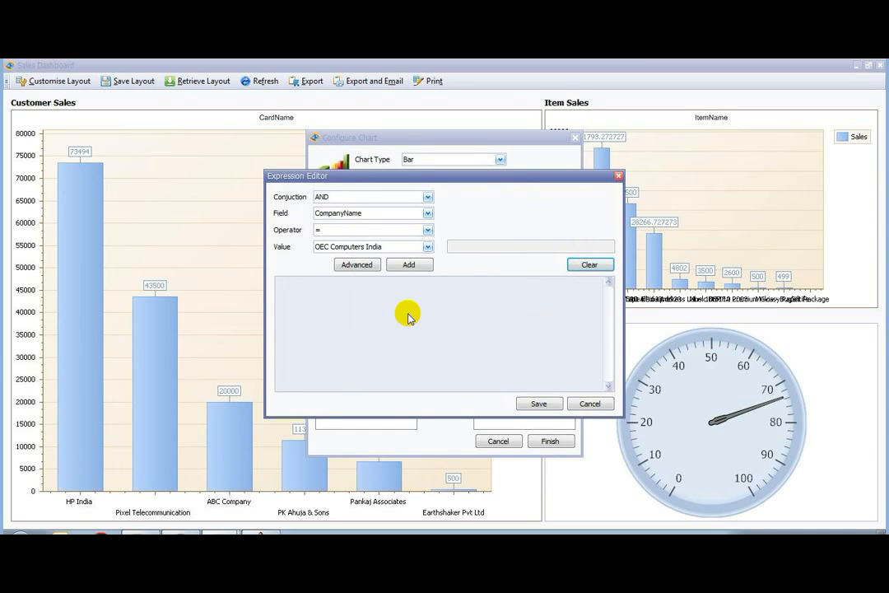
Set the filter condition to the Type field equal to Sales Invoice without adding it to the expression
click(388, 247)
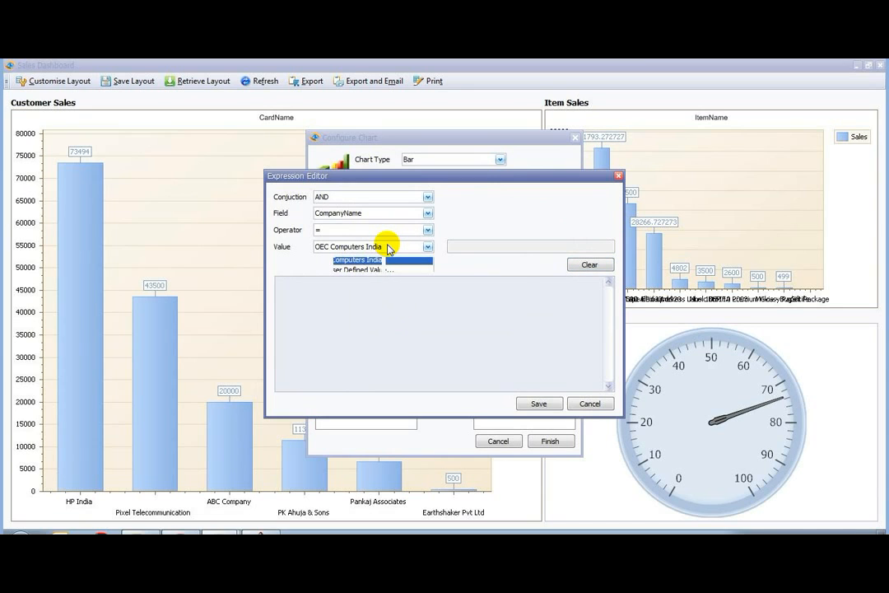
click(378, 202)
click(381, 213)
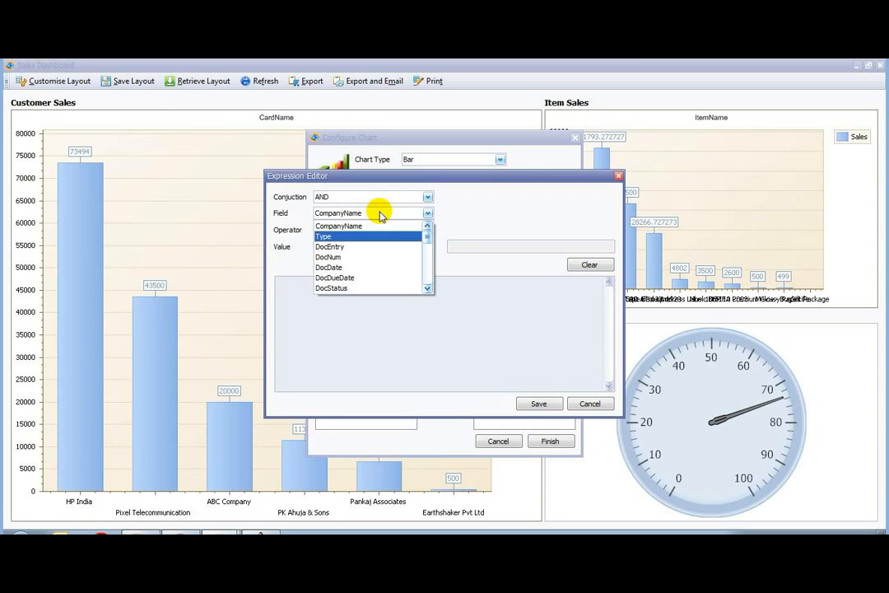
click(377, 236)
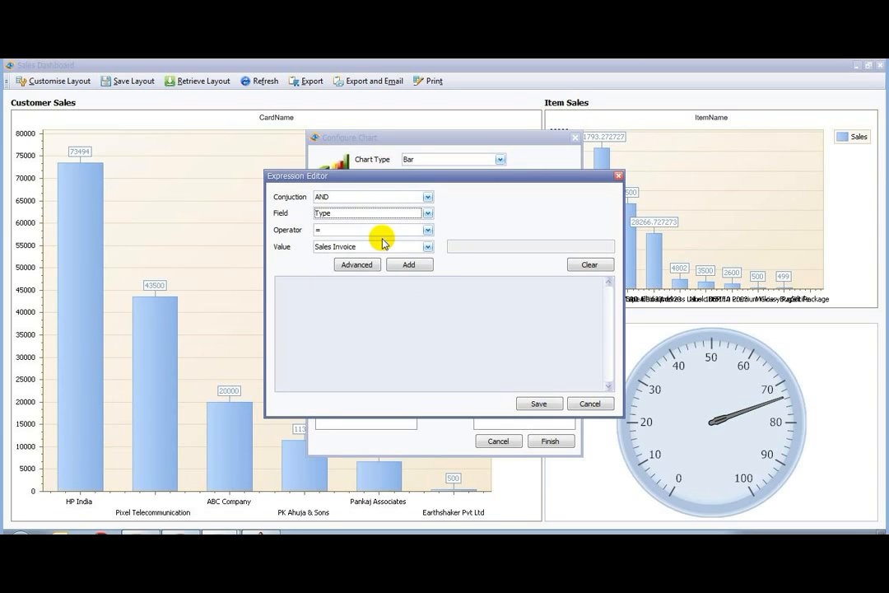
click(391, 246)
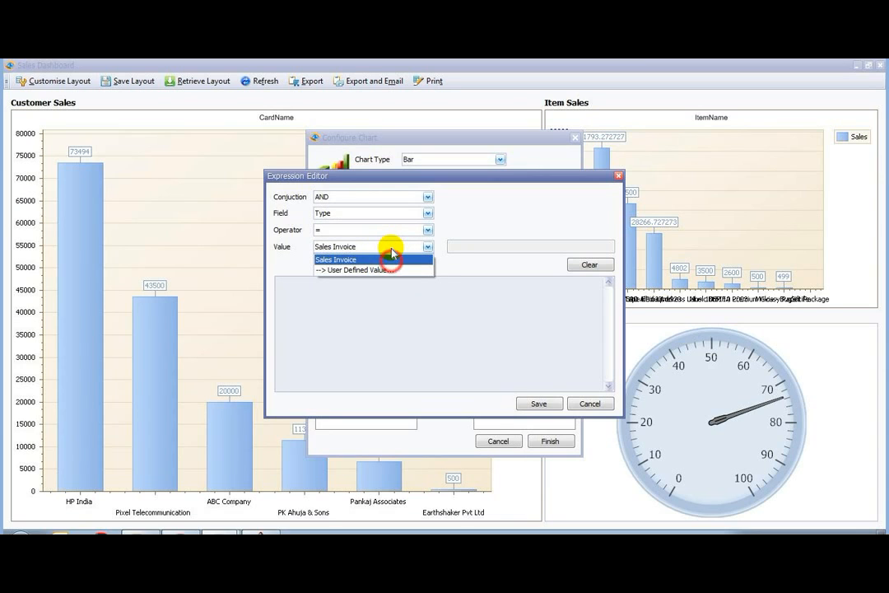
click(394, 260)
Filter the Customer Sales chart to CardName = Earthshaker Pvt Ltd and apply the saved expression
click(376, 213)
drag(423, 236, 426, 240)
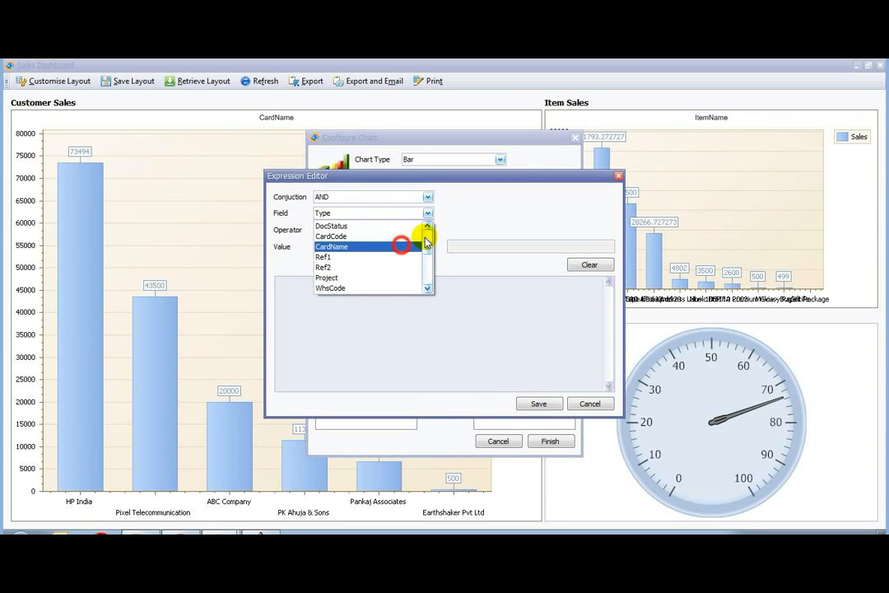
click(402, 246)
click(381, 247)
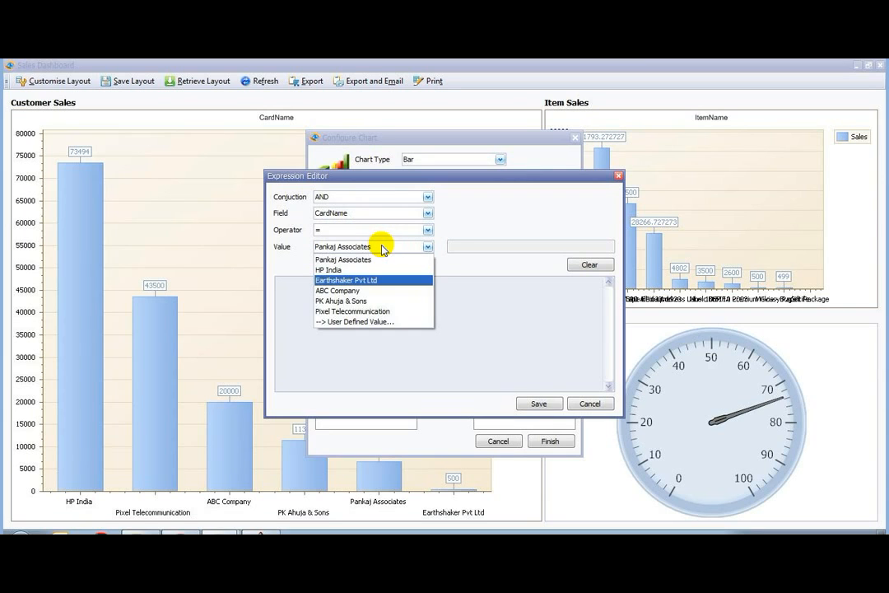
click(377, 280)
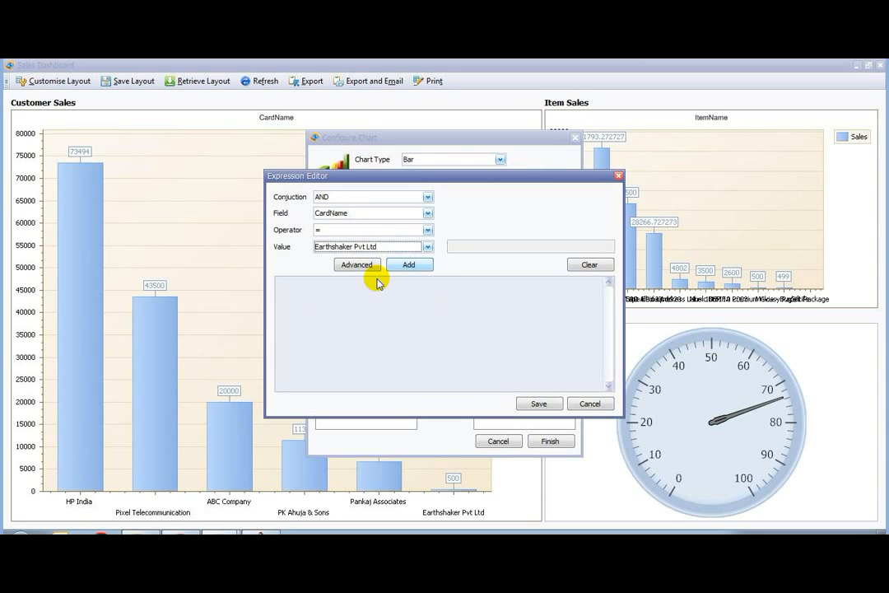
click(419, 265)
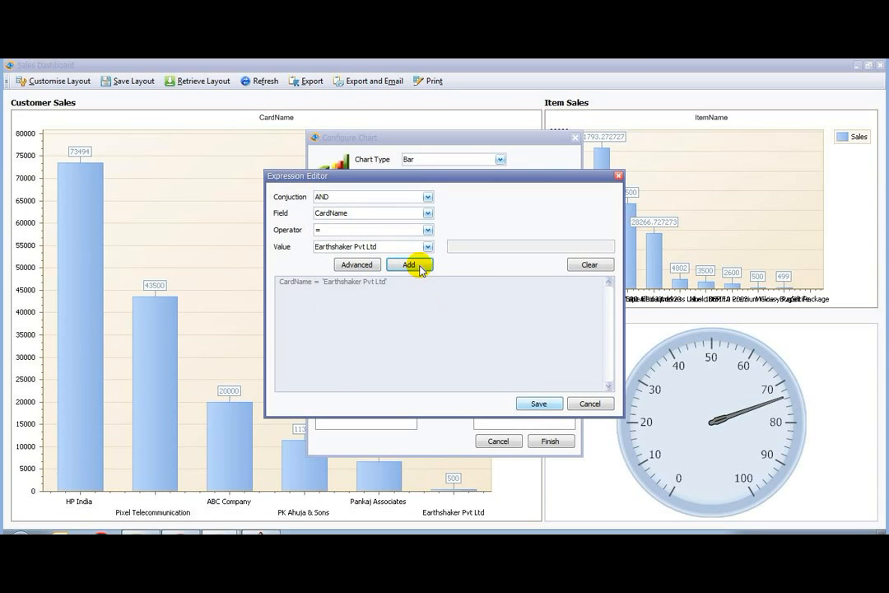
click(540, 403)
click(550, 440)
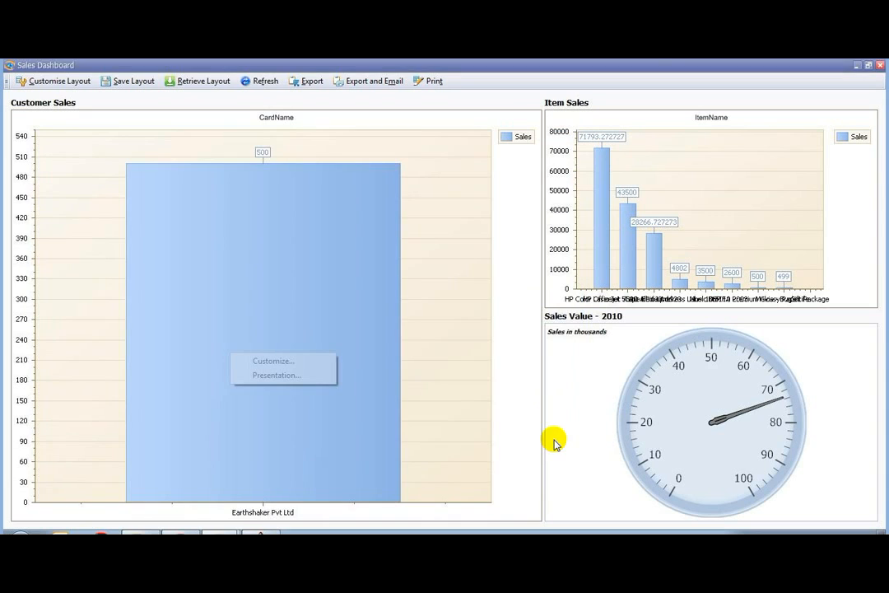
Clear the CardName filter expression from the Customer Sales chart and apply the change
right_click(232, 356)
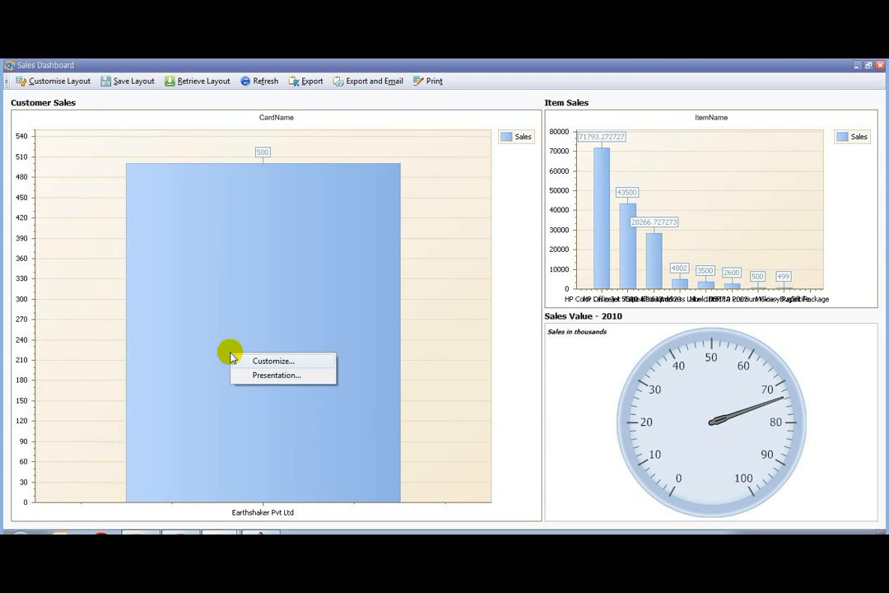
click(237, 361)
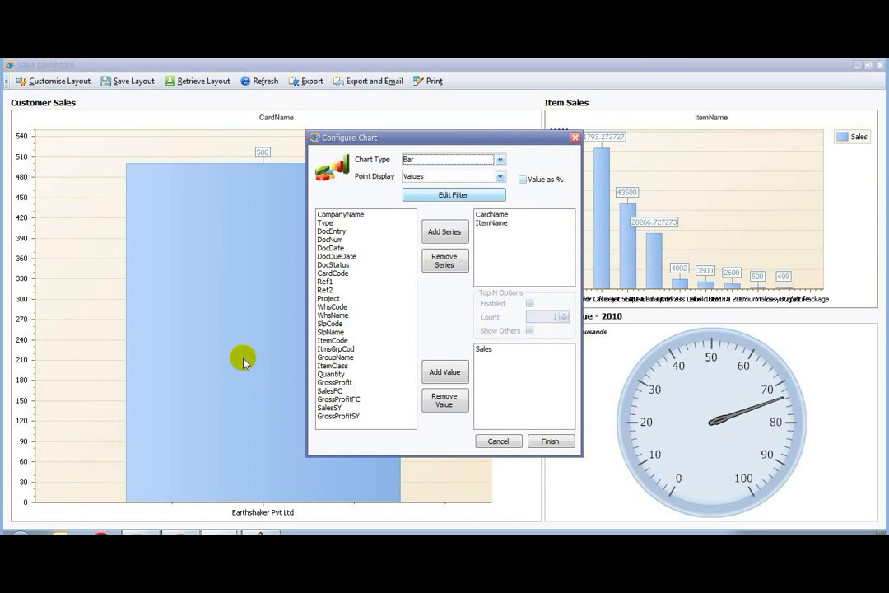
click(472, 200)
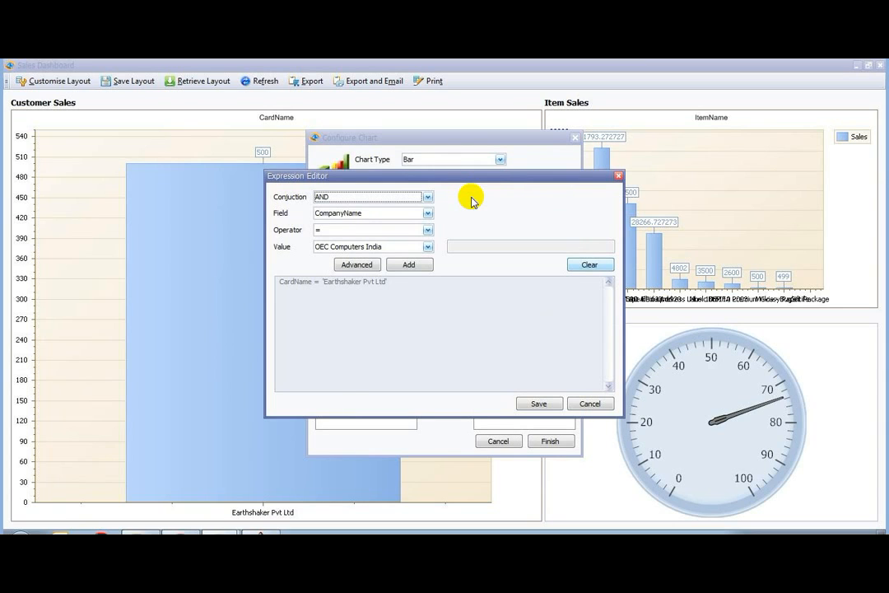
click(580, 264)
click(413, 311)
click(537, 404)
click(550, 441)
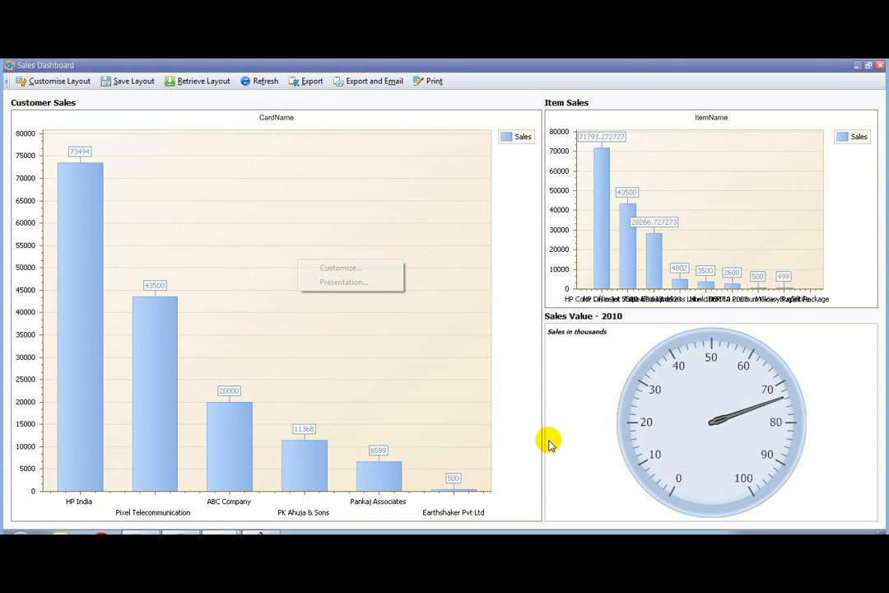
Change the Customer Sales chart type to Pie
click(312, 267)
click(474, 158)
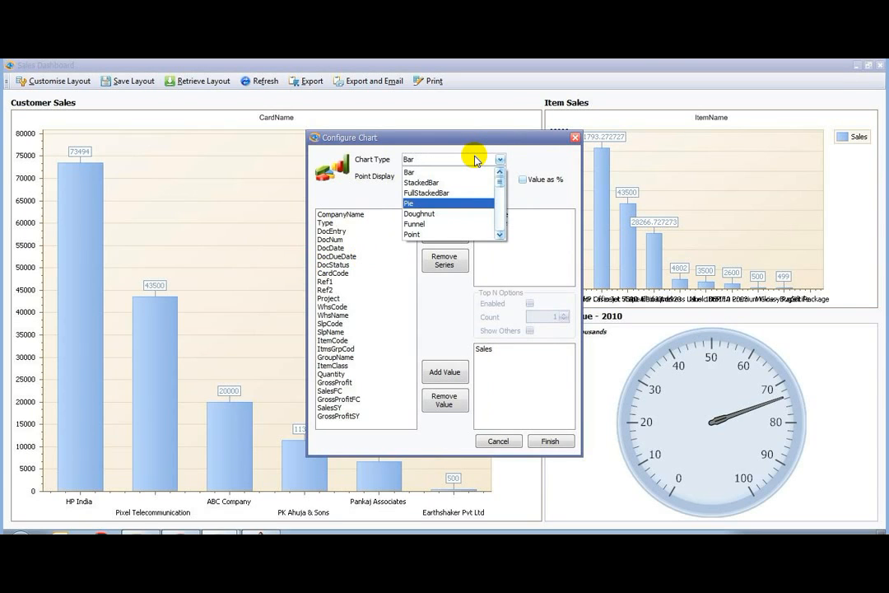
click(474, 202)
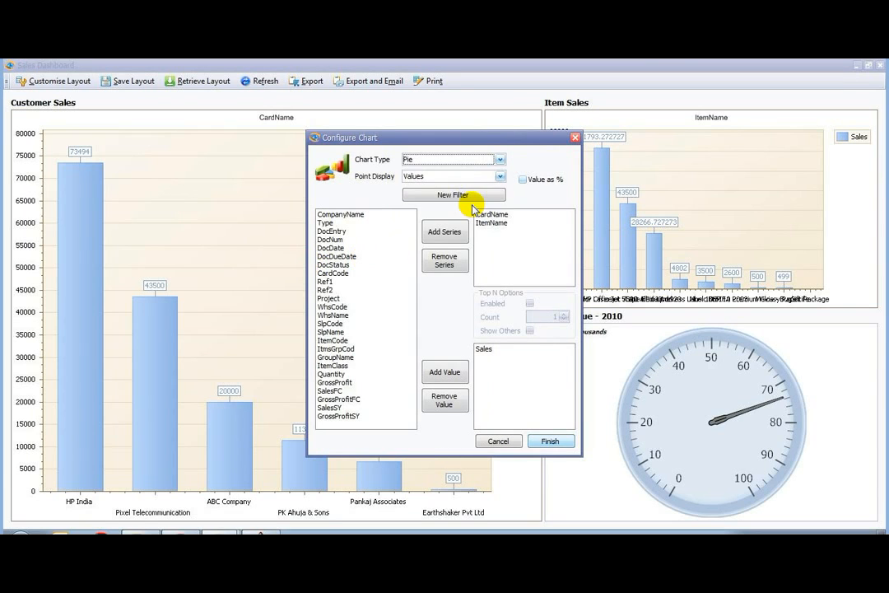
click(550, 442)
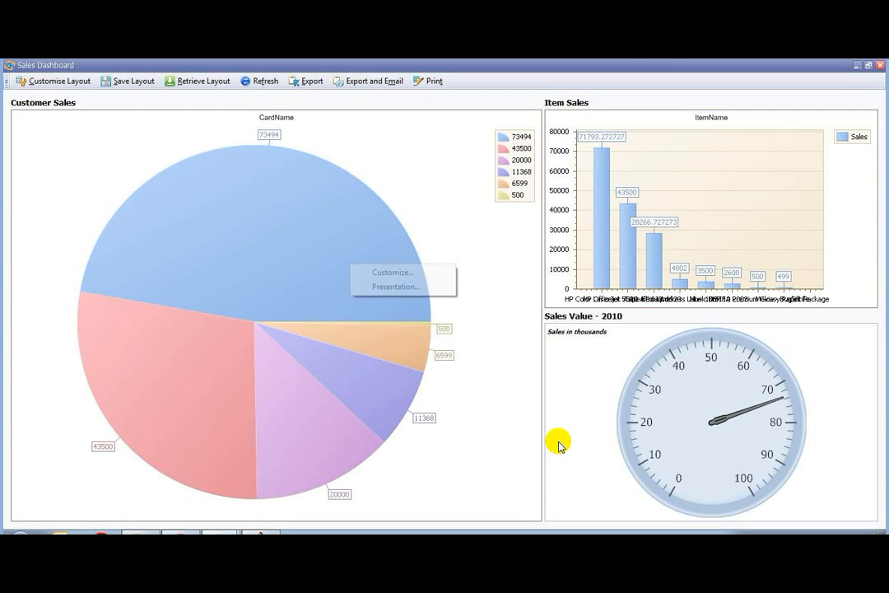
Set the Customer Sales pie's point display to Argument and save the dashboard layout
right_click(350, 266)
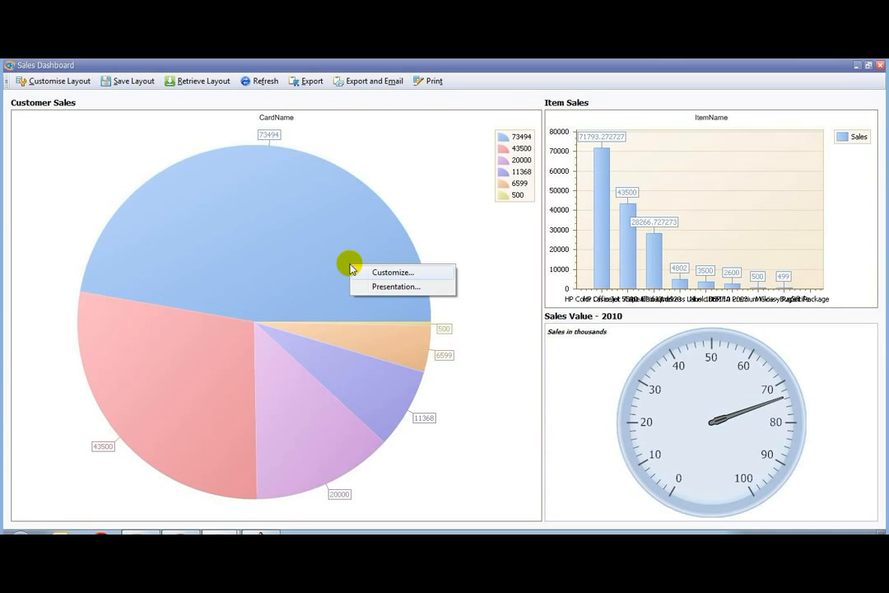
click(379, 271)
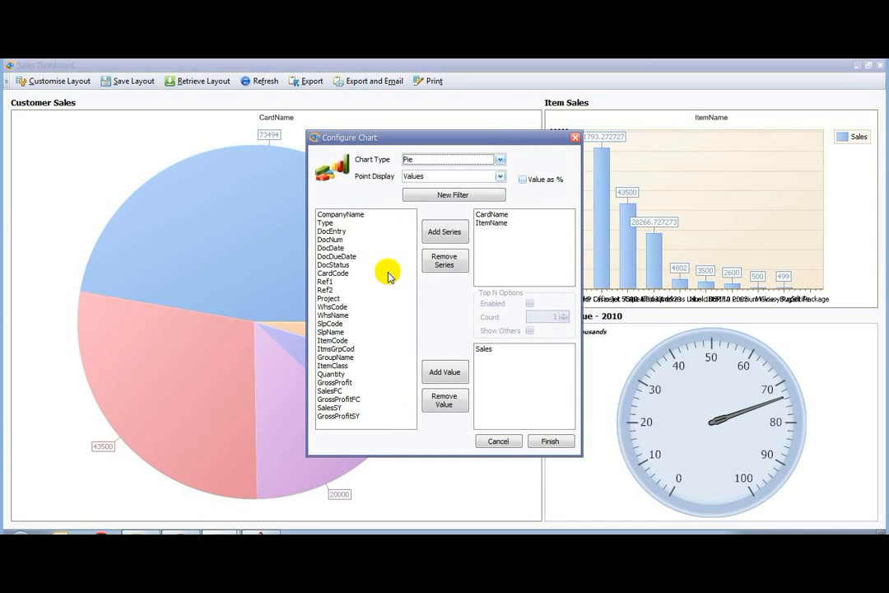
click(500, 176)
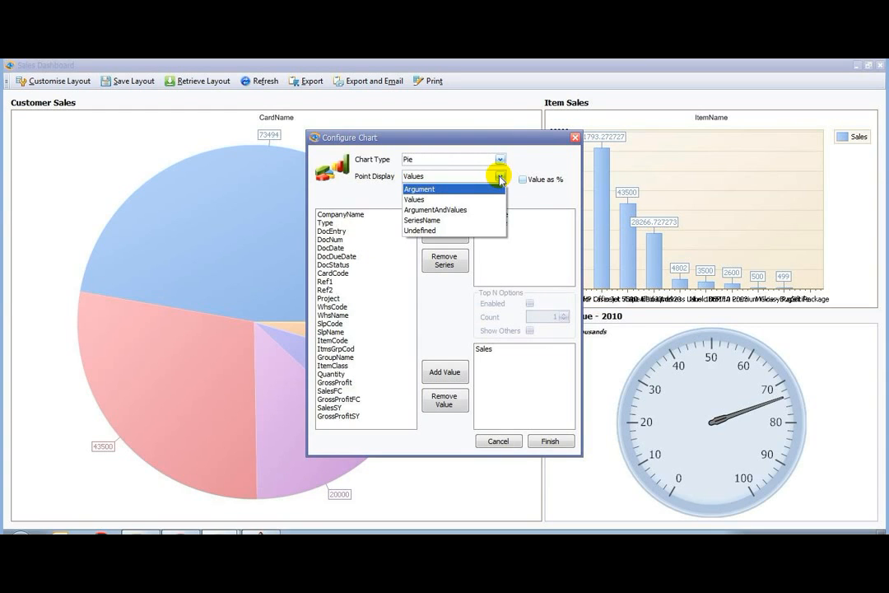
click(482, 188)
click(548, 440)
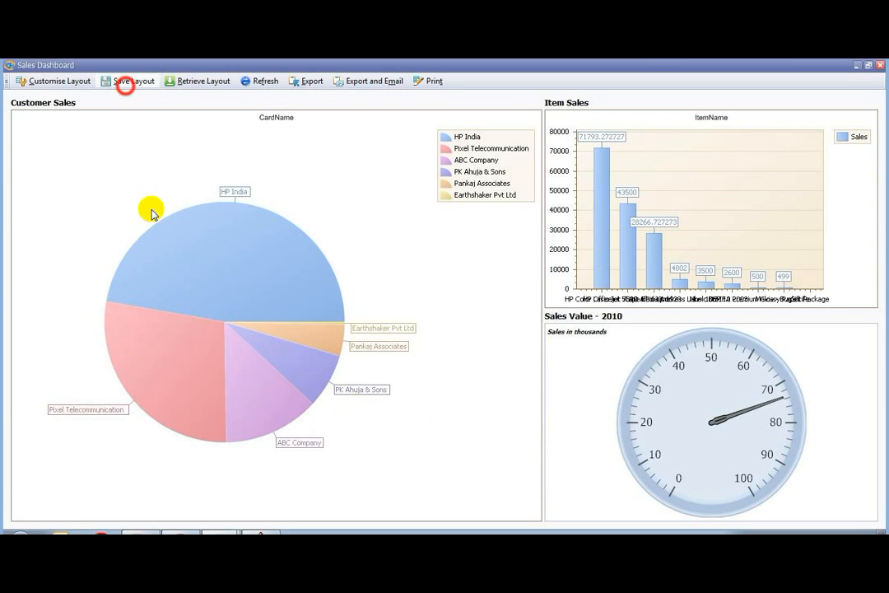
click(127, 82)
click(448, 315)
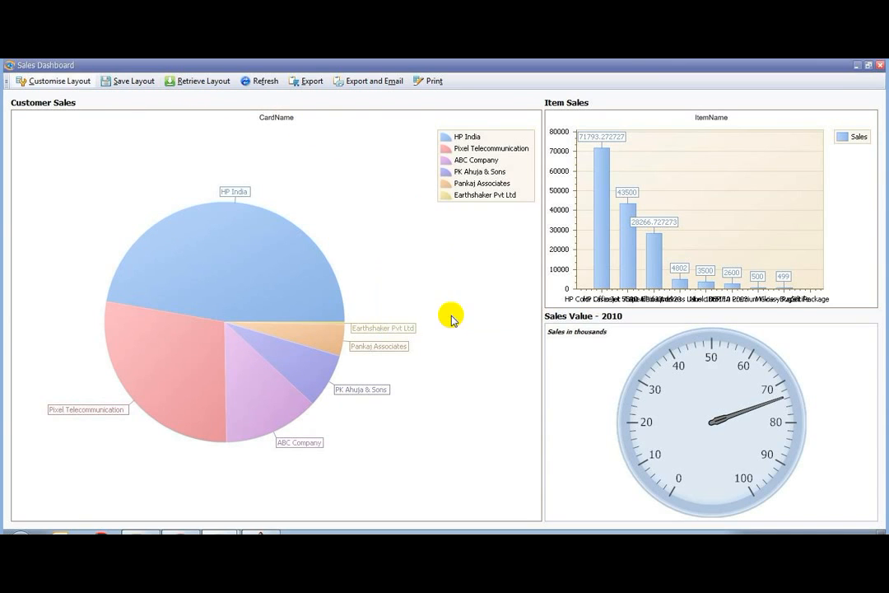
Customise the dashboard layout by narrowing the Customer Sales chart and adding the hidden Sales Value - 2009 gauge beside the 2010 gauge
click(59, 82)
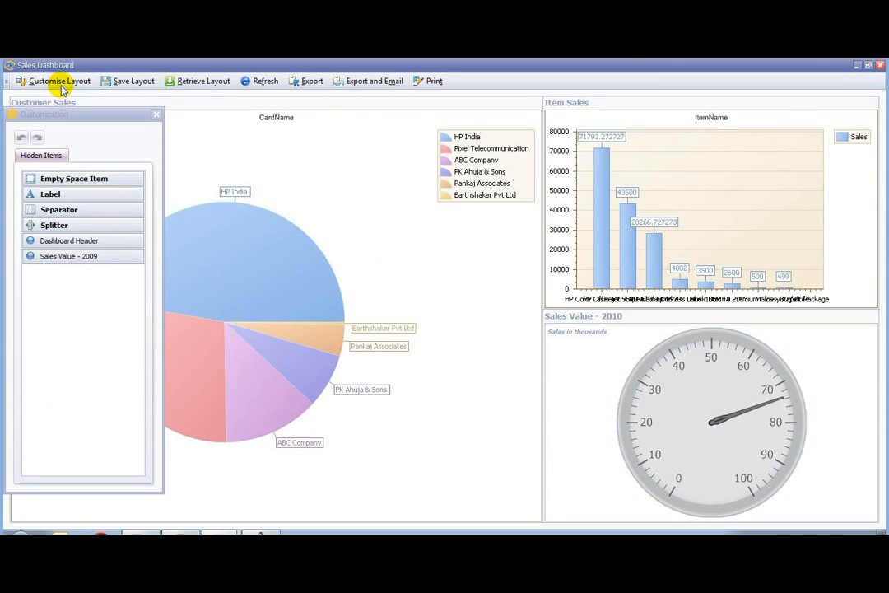
click(539, 305)
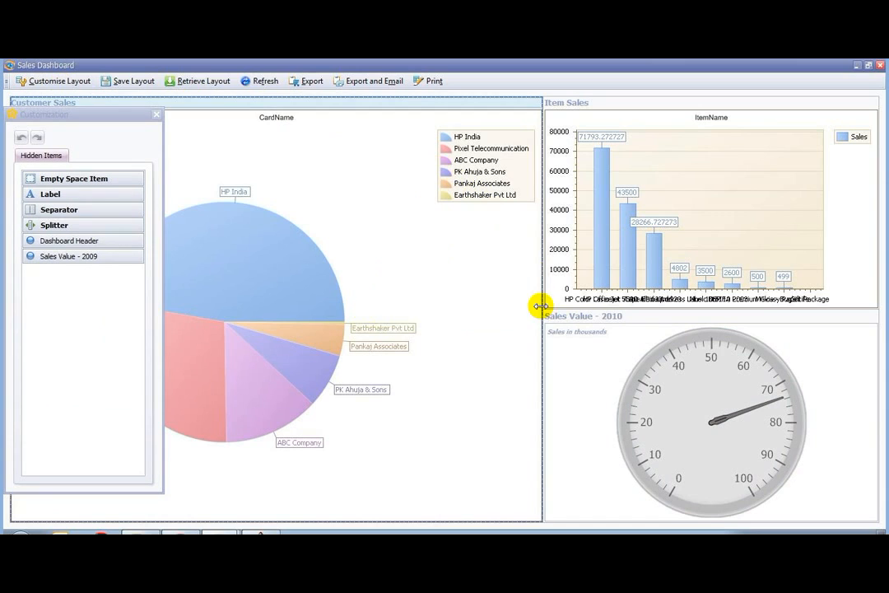
drag(540, 305, 445, 306)
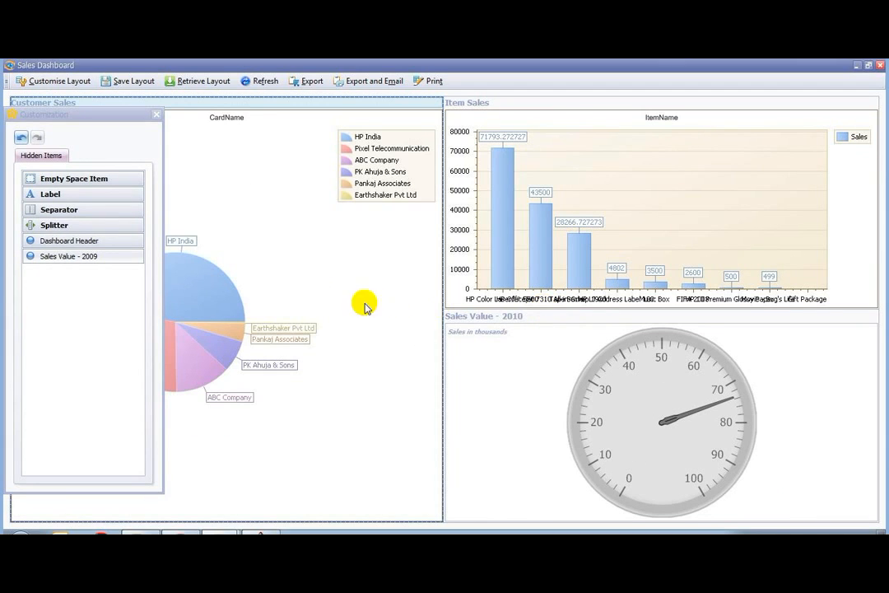
double_click(66, 256)
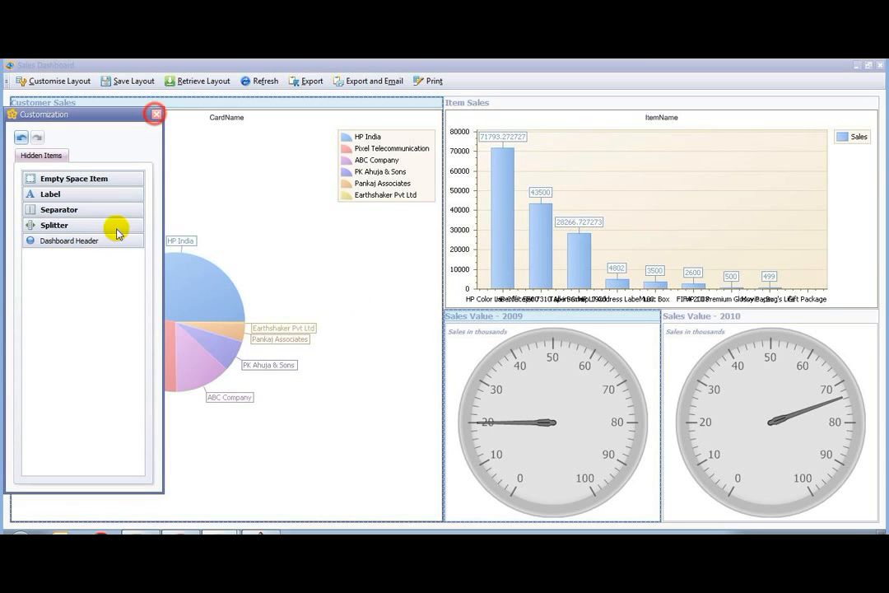
Finish customising the dashboard and save its layout
click(156, 113)
click(129, 82)
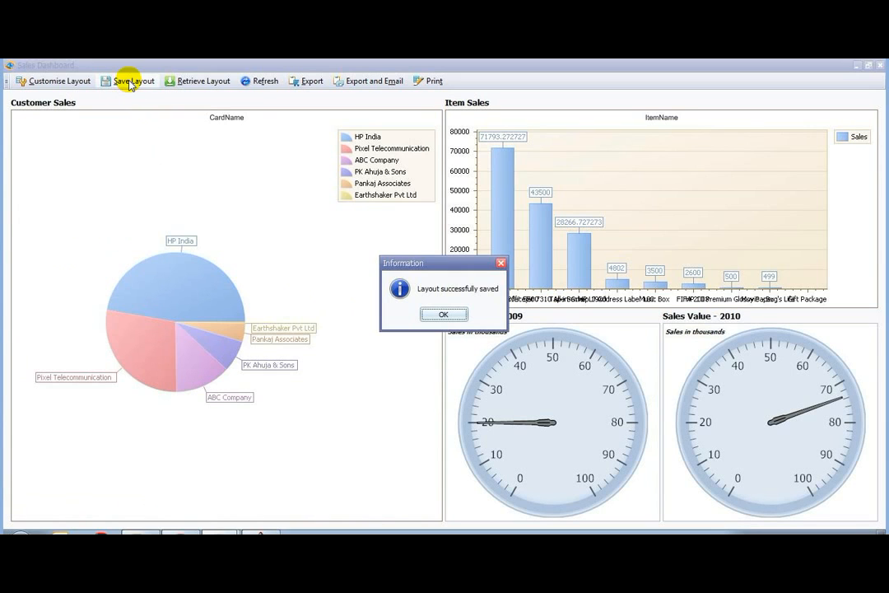
click(447, 314)
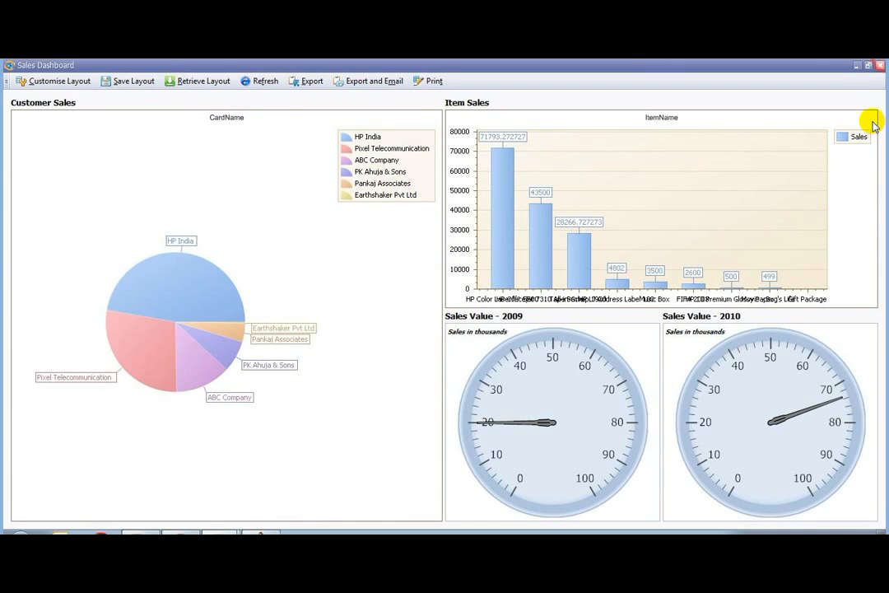
Close and reopen the Sales Dashboard, setting the report dates from 01/04/2005 to 31/01/2011
click(880, 64)
click(416, 314)
click(484, 352)
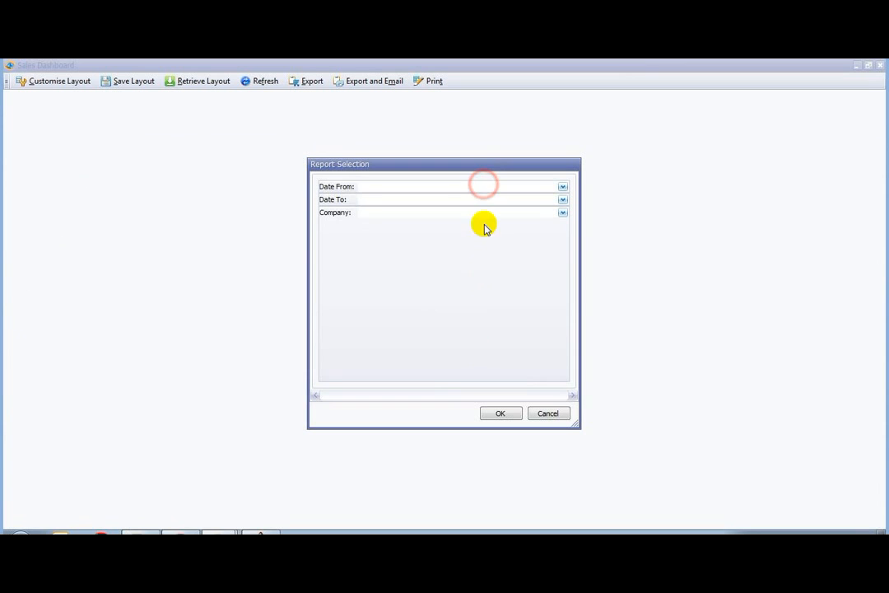
click(484, 186)
key(Right)
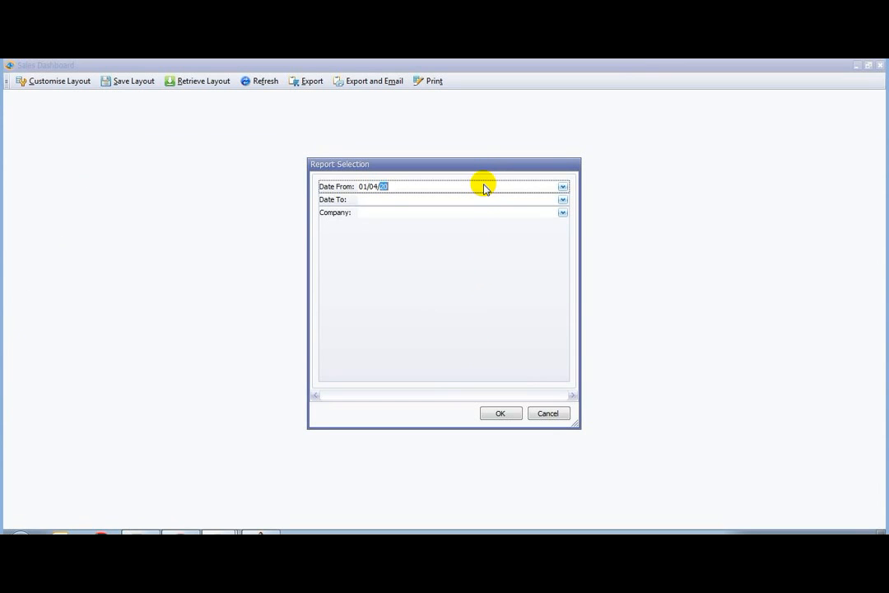
text(2005)
key(Tab)
text(31/01/20)
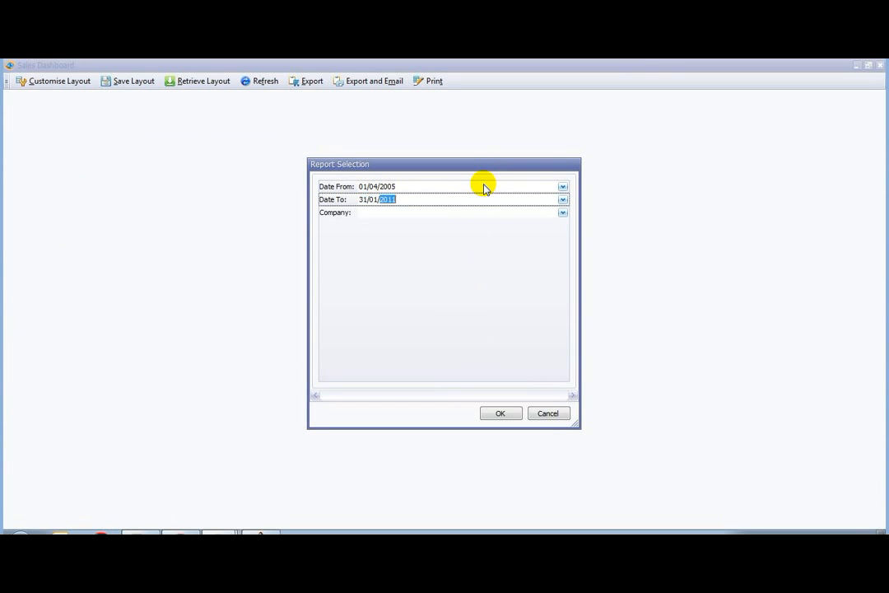
text(11)
Select OEC Computers India as the company and run the dashboard report
click(508, 214)
key(Down)
key(Down)
key(Down)
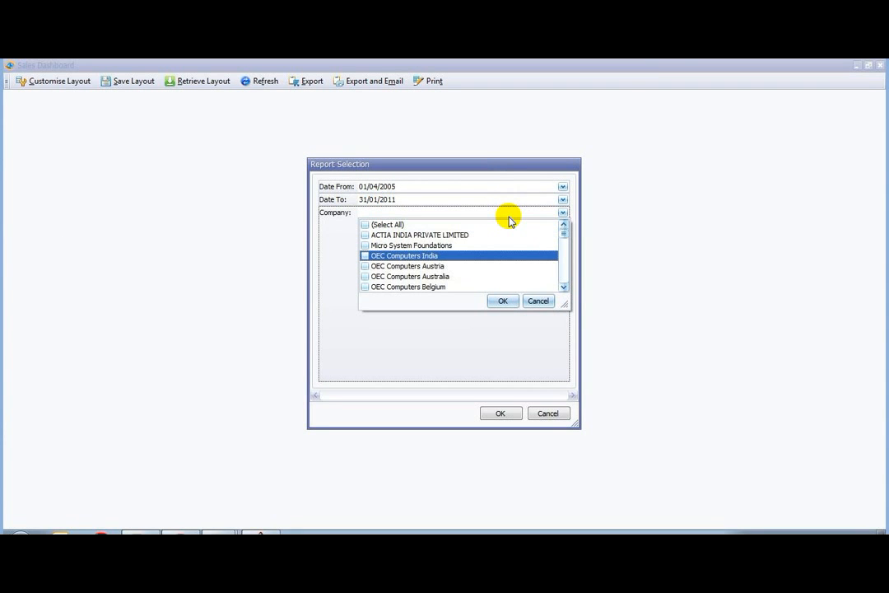
click(502, 300)
click(490, 414)
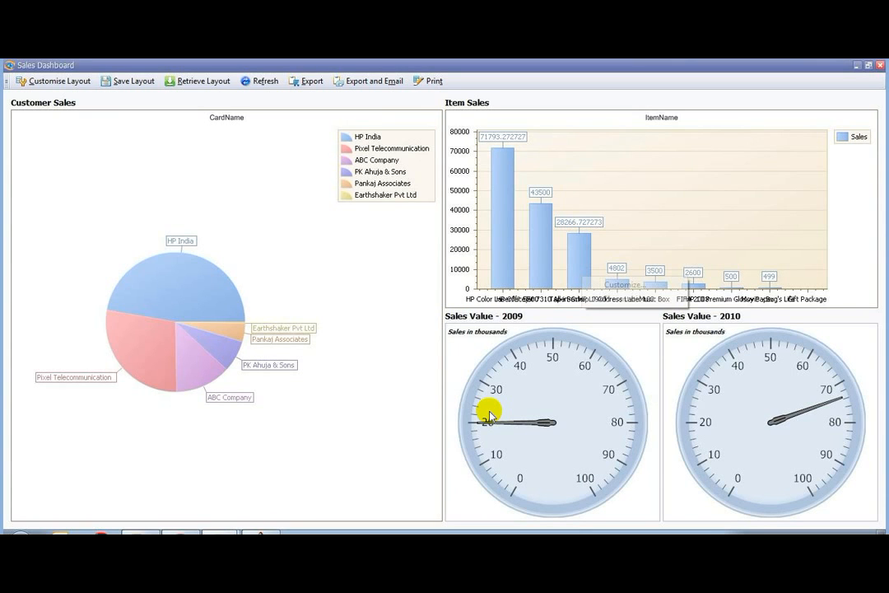
Stagger the X-axis labels of the Item Sales chart and apply the presentation change
right_click(581, 275)
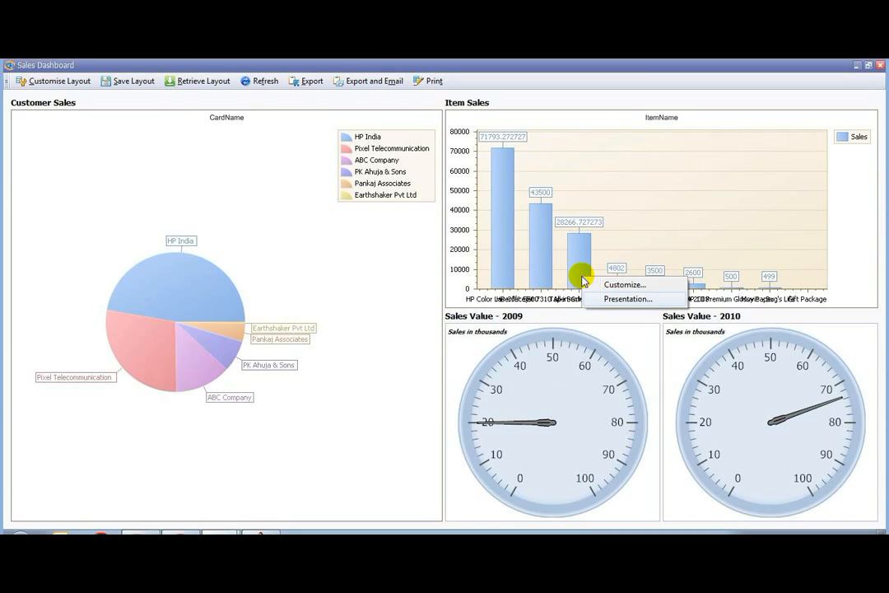
click(597, 298)
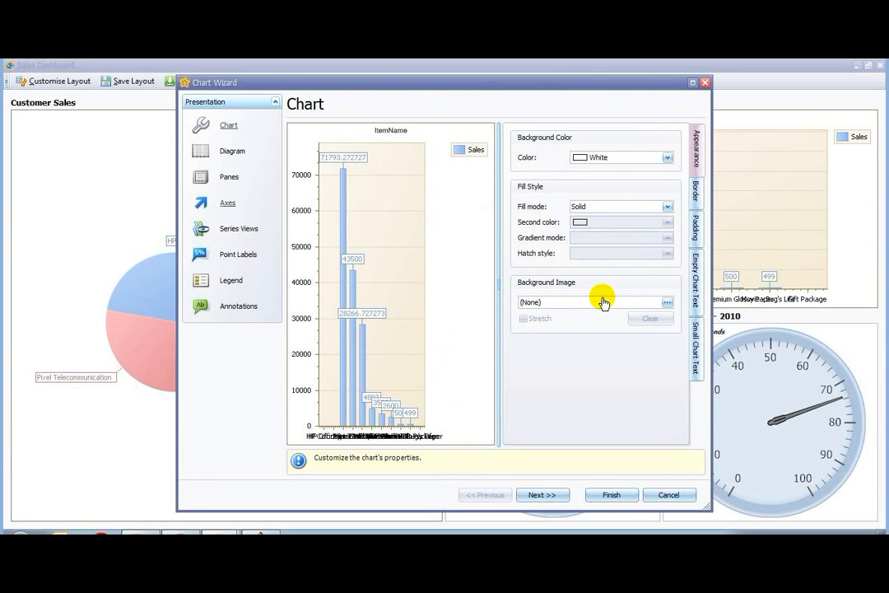
click(225, 207)
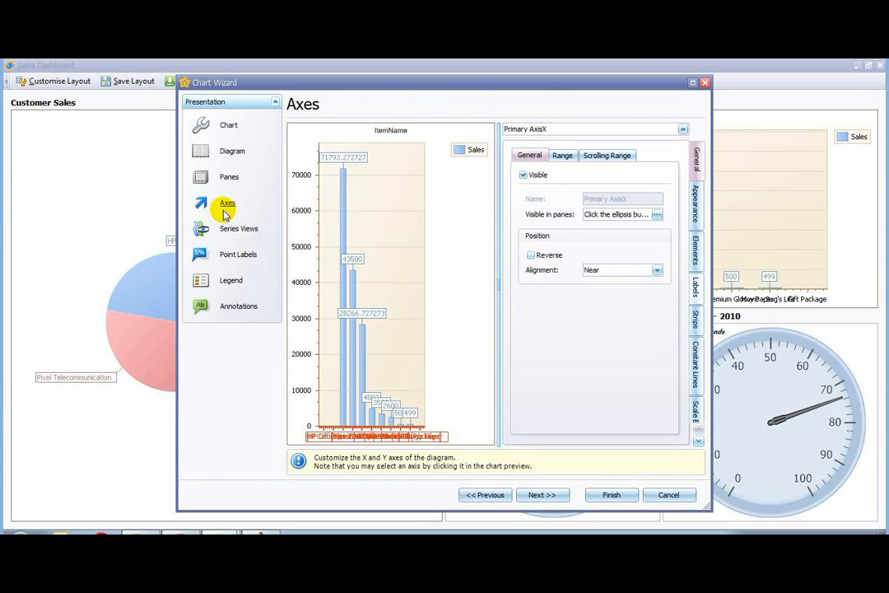
click(698, 284)
click(532, 219)
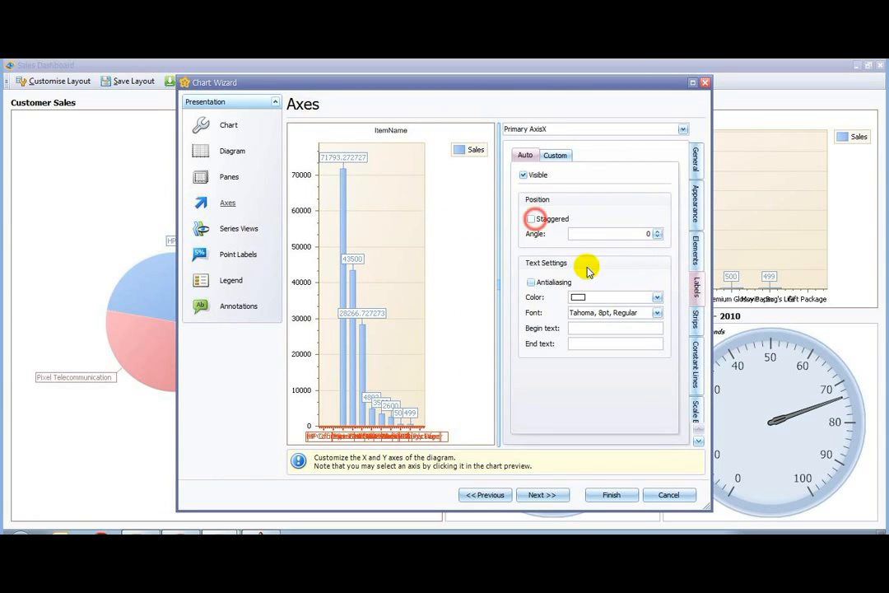
click(612, 495)
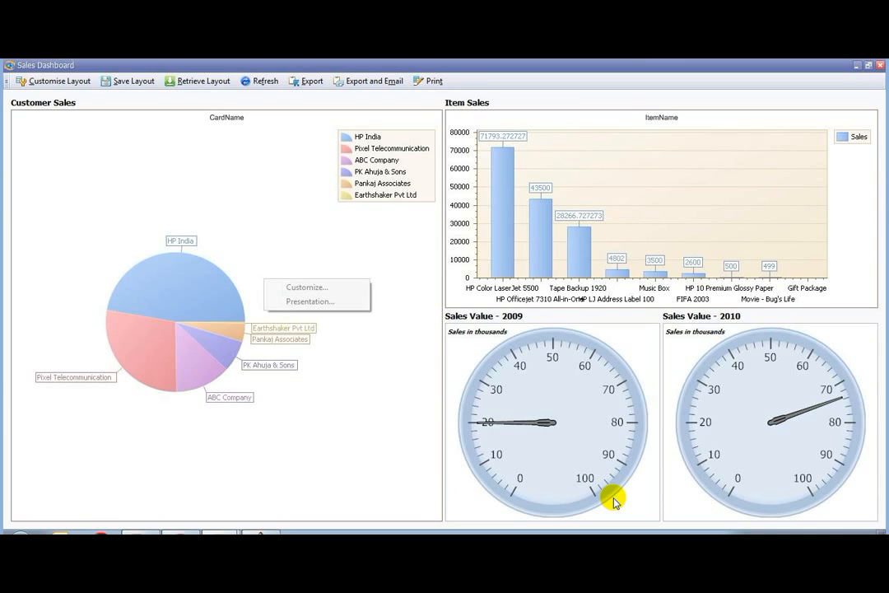
Check the Top N options of the CardName and ItemName series in the Customer Sales chart configuration
right_click(264, 281)
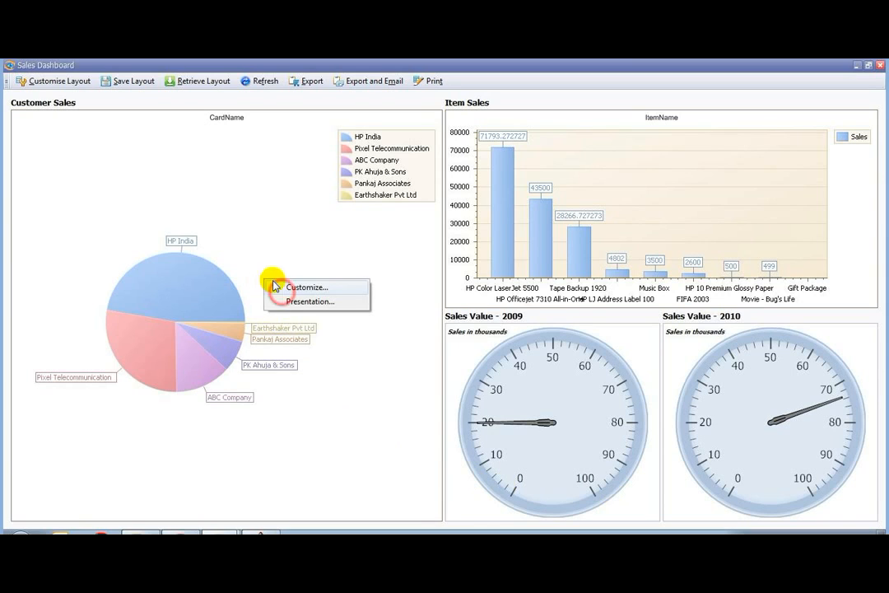
click(276, 287)
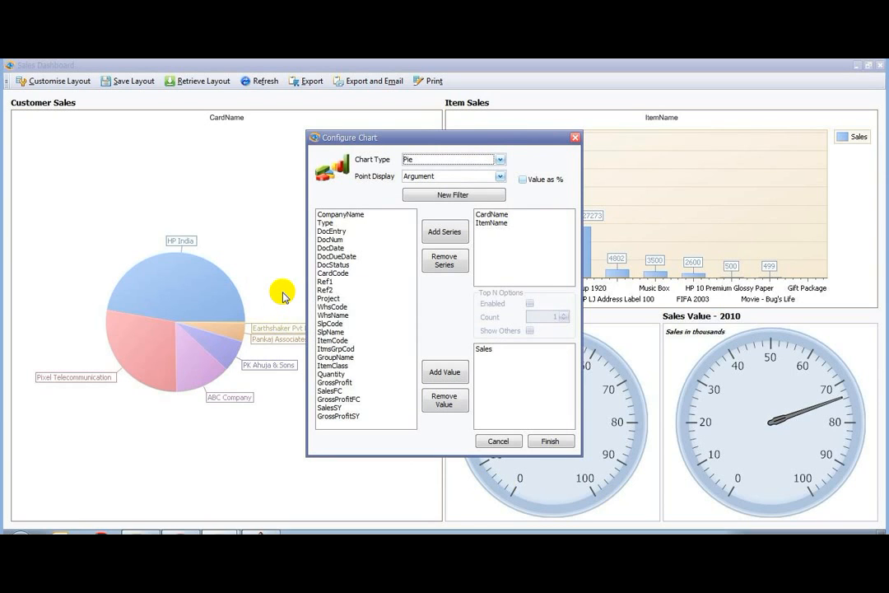
click(492, 215)
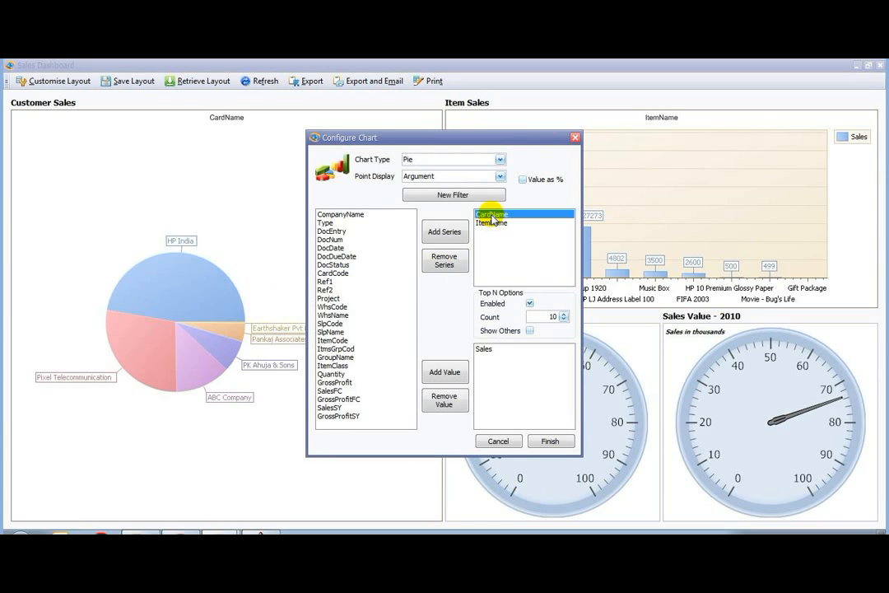
click(494, 224)
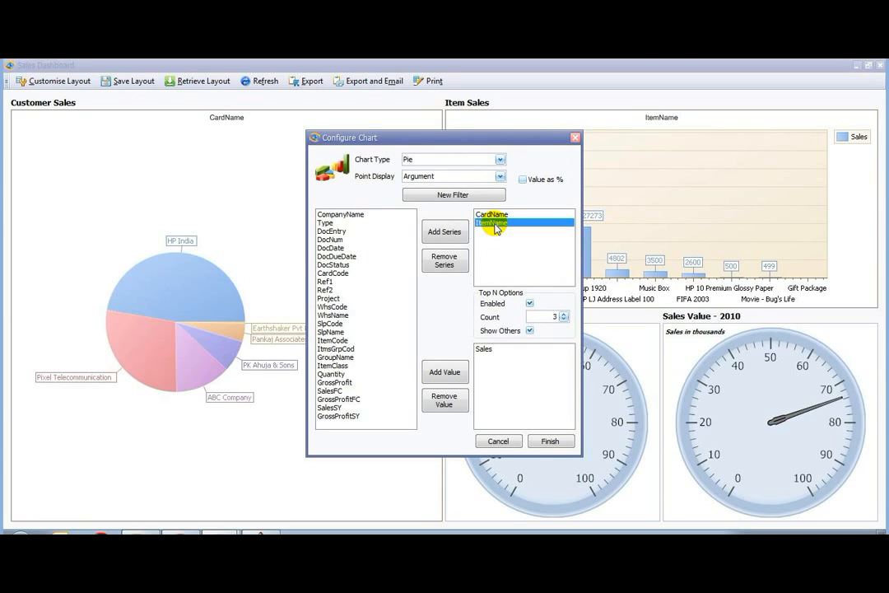
click(575, 138)
Drill into the HP India, Pixel Telecommunication and ABC Company slices for their item breakdowns, returning to the customer view each time
click(173, 285)
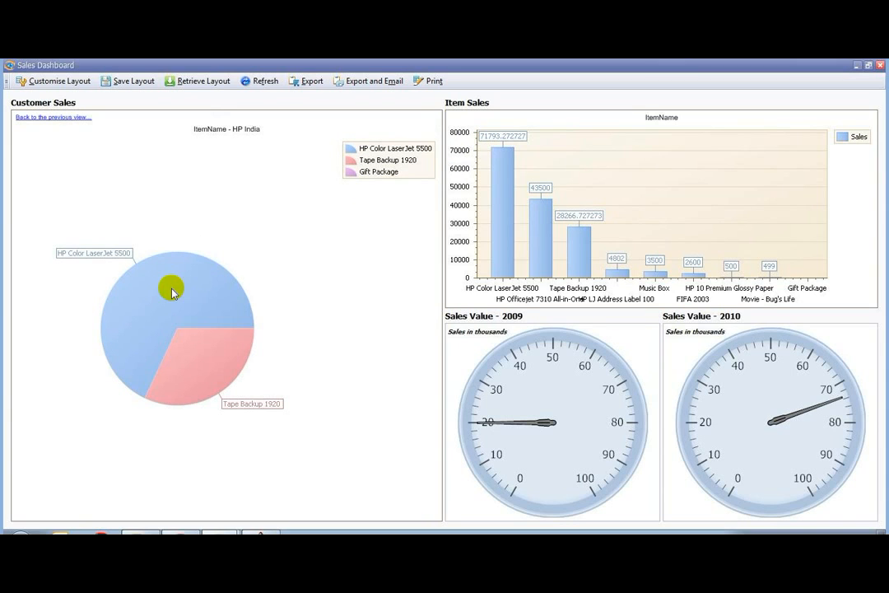
click(56, 117)
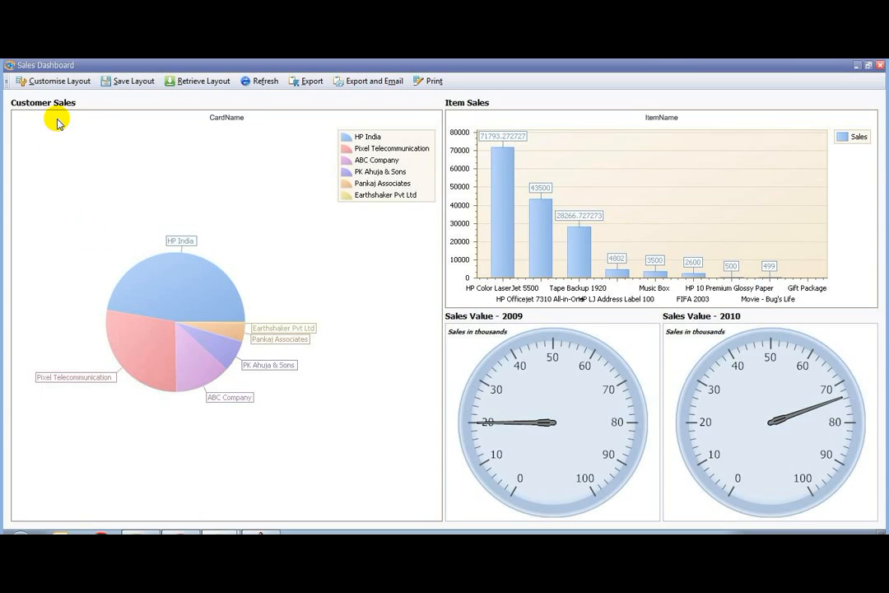
click(152, 354)
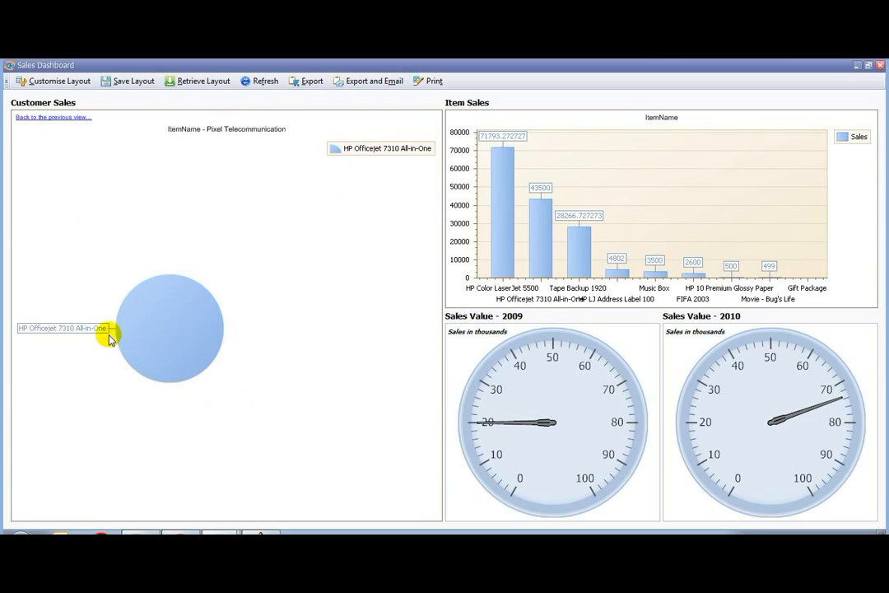
click(43, 118)
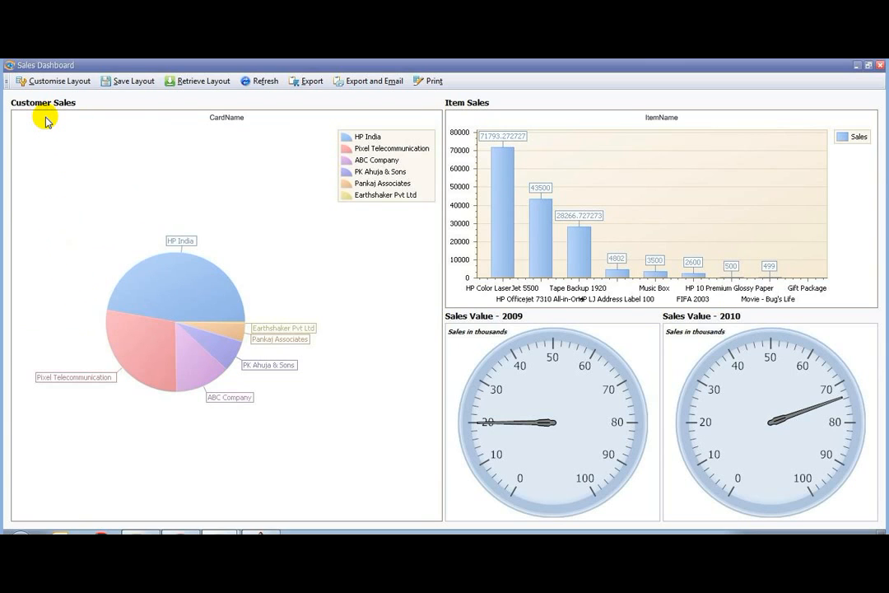
click(200, 367)
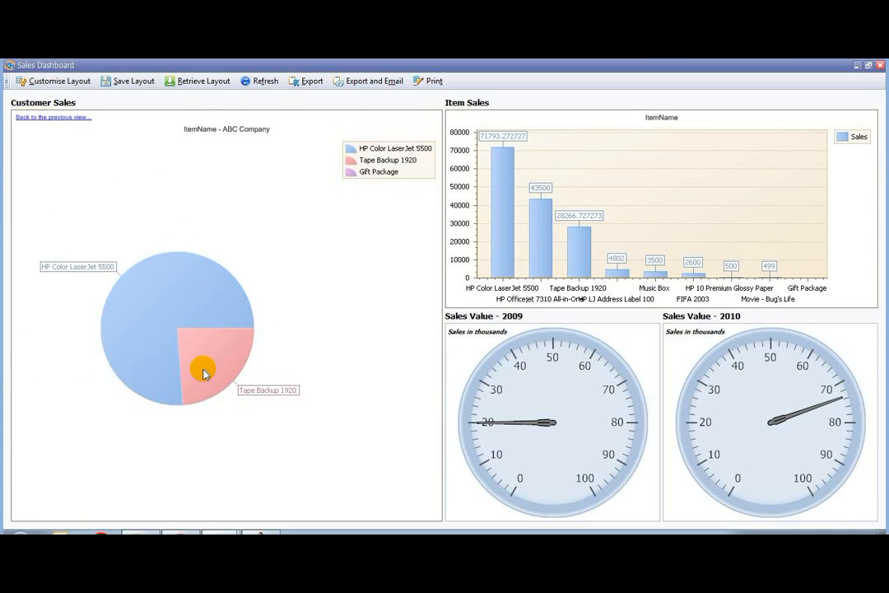
click(54, 119)
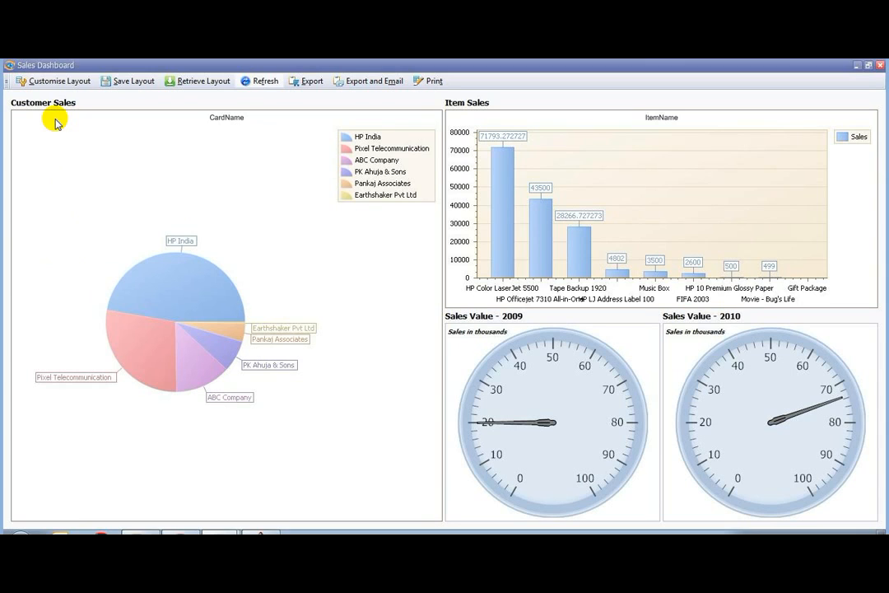
Refresh the dashboard with OEC Computers added to the selected companies
click(253, 86)
click(563, 212)
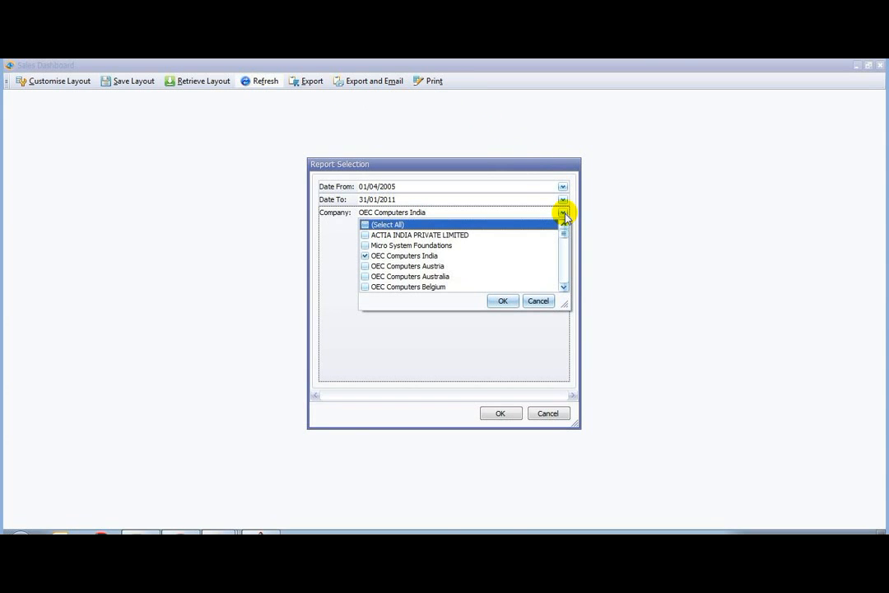
key(Down)
key(Down)
key(Down)
key(Down)
key(Down)
key(Down)
key(Down)
key(Down)
key(Down)
key(Down)
key(Down)
key(Down)
key(Down)
key(Down)
key(Down)
key(Down)
key(Down)
key(Down)
key(Down)
key(Down)
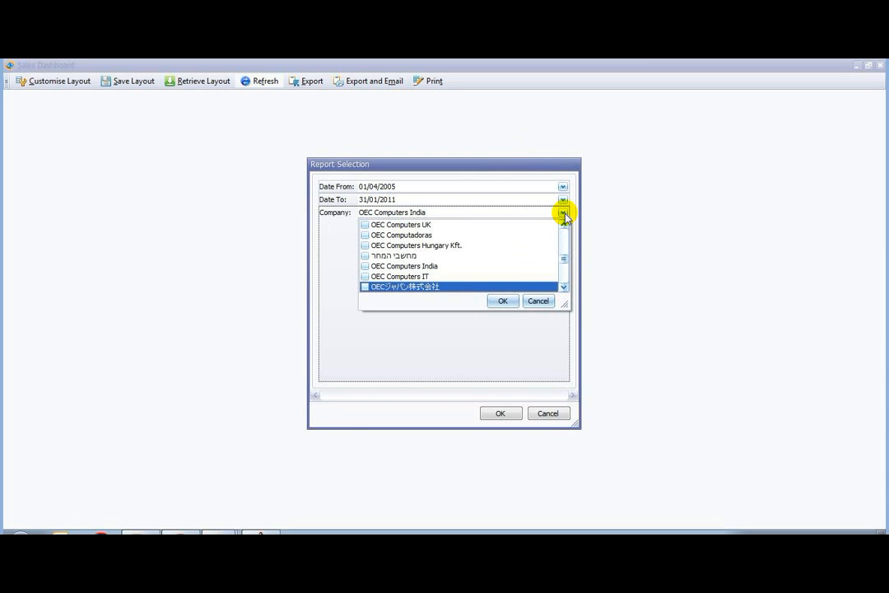
key(Down)
key(Down)
key(Down)
key(Down)
key(Down)
key(Down)
key(Down)
key(Up)
key(Up)
key(Up)
key(Down)
key(Down)
key(Down)
key(Down)
key(Down)
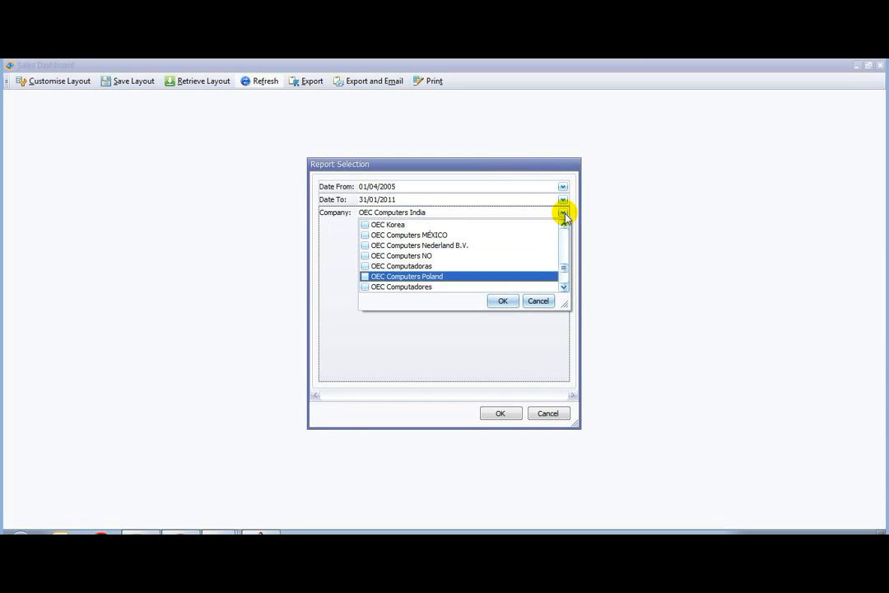
key(Down)
key(Down)
key(Down)
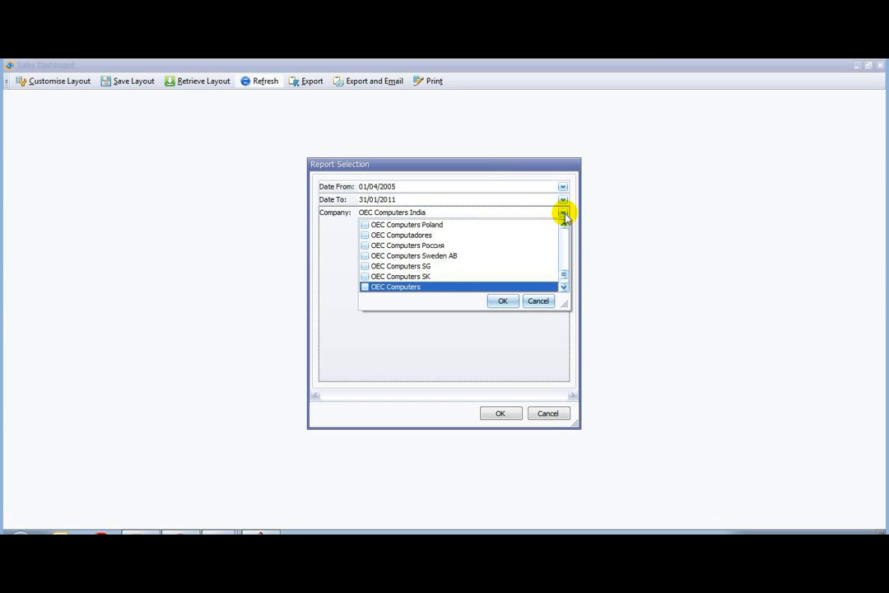
key(space)
click(503, 301)
click(500, 412)
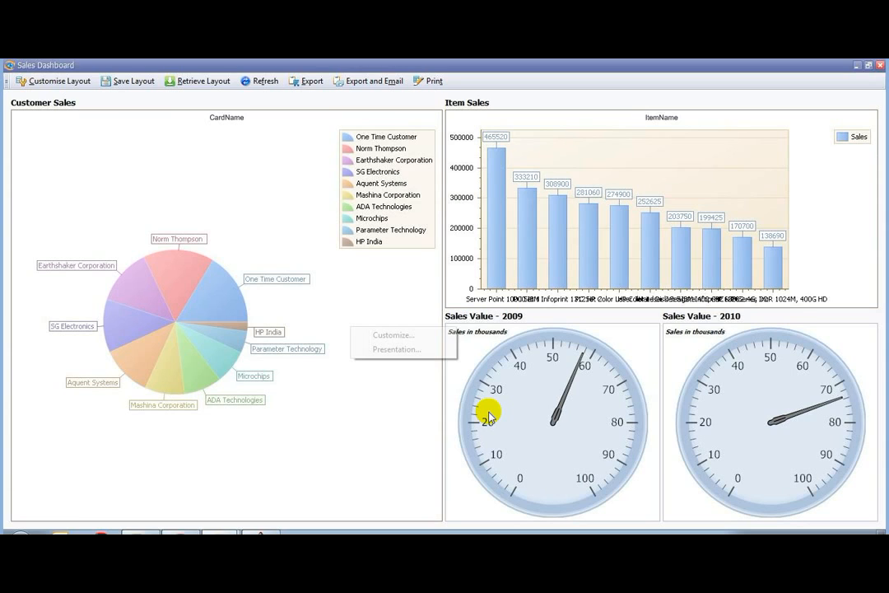
Add CompanyName as a third series to the Customer Sales chart, below ItemName
click(368, 335)
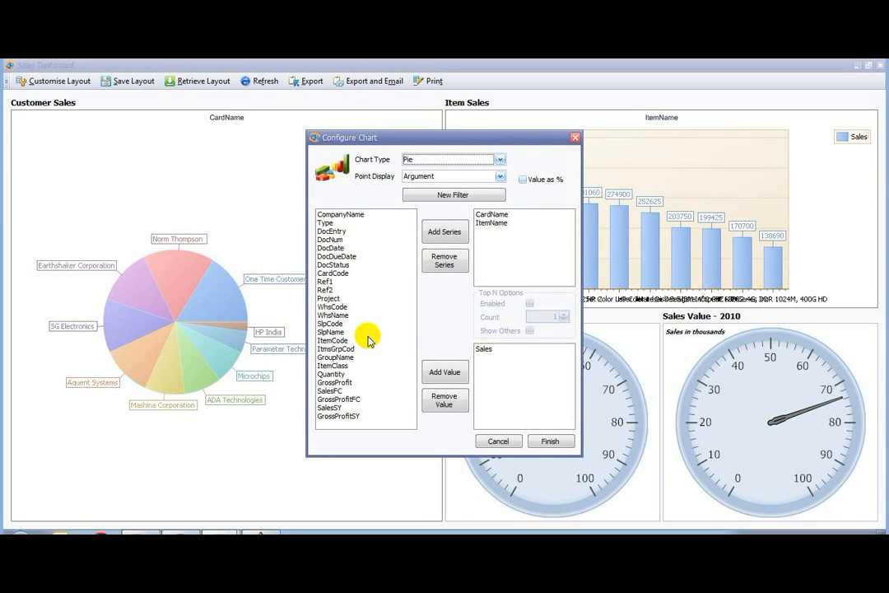
click(358, 216)
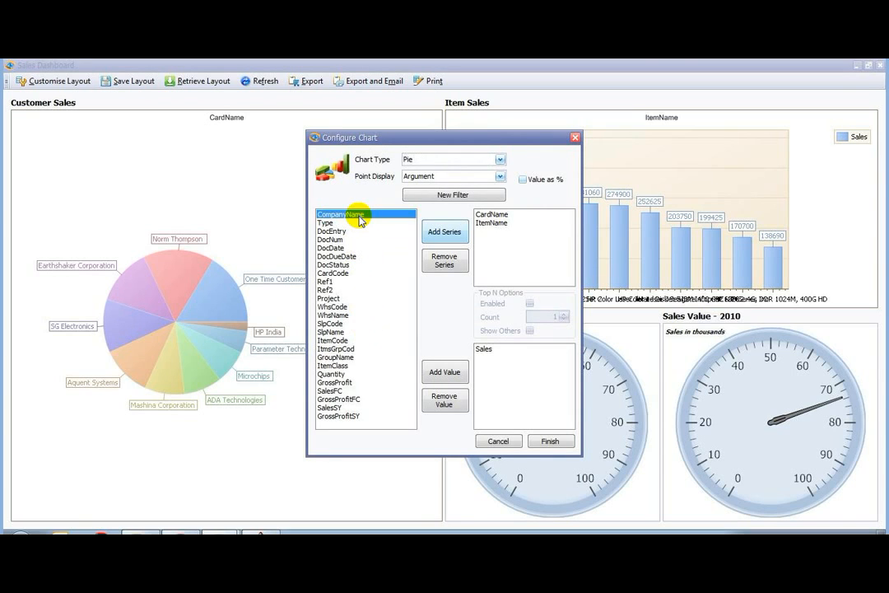
click(444, 233)
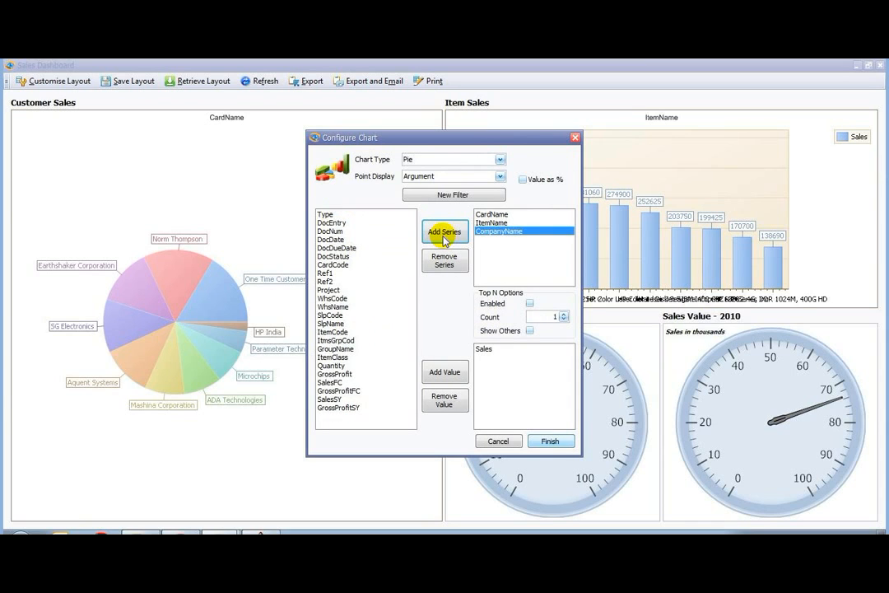
click(548, 440)
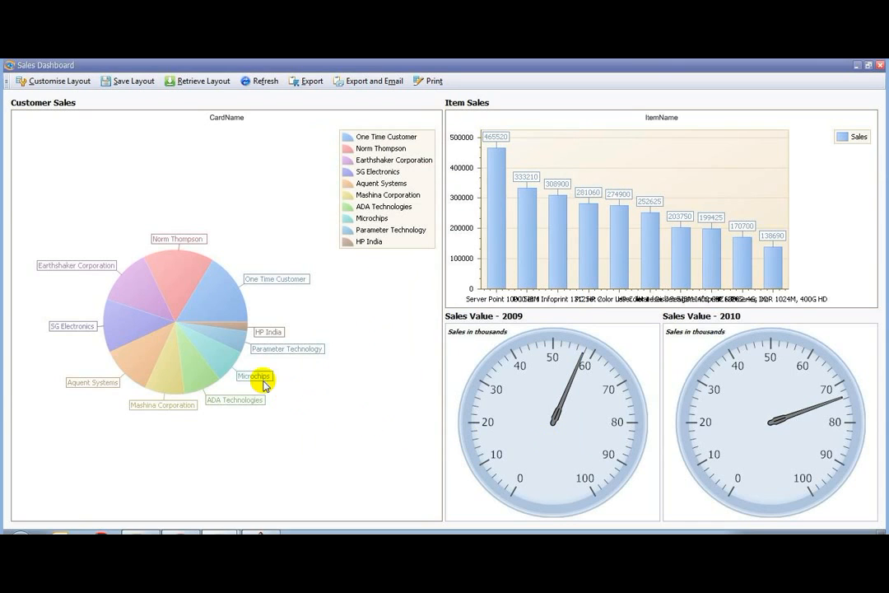
Drill from a customer's slice into HP Color Laser Jet 4 to view sales by company, and return to the customer view
click(184, 284)
click(122, 283)
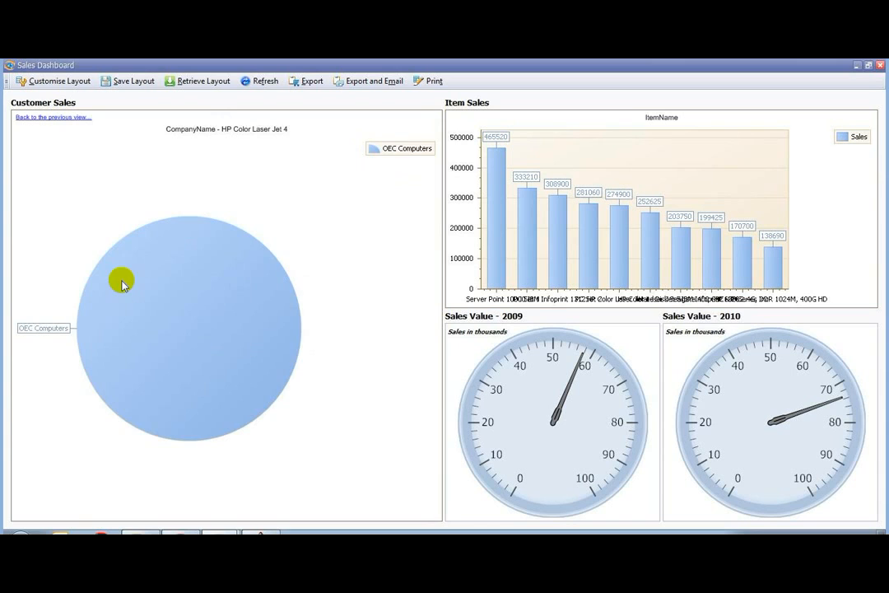
click(41, 119)
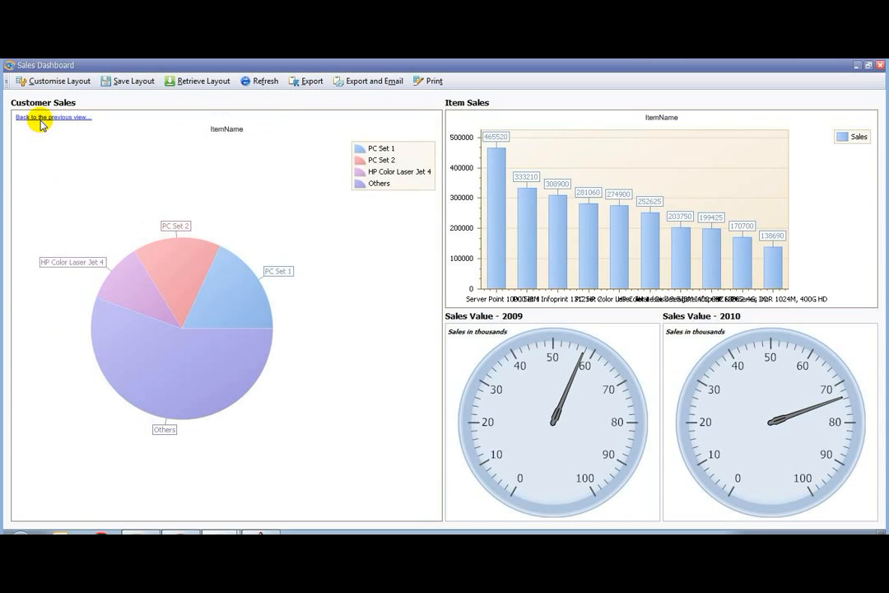
click(41, 120)
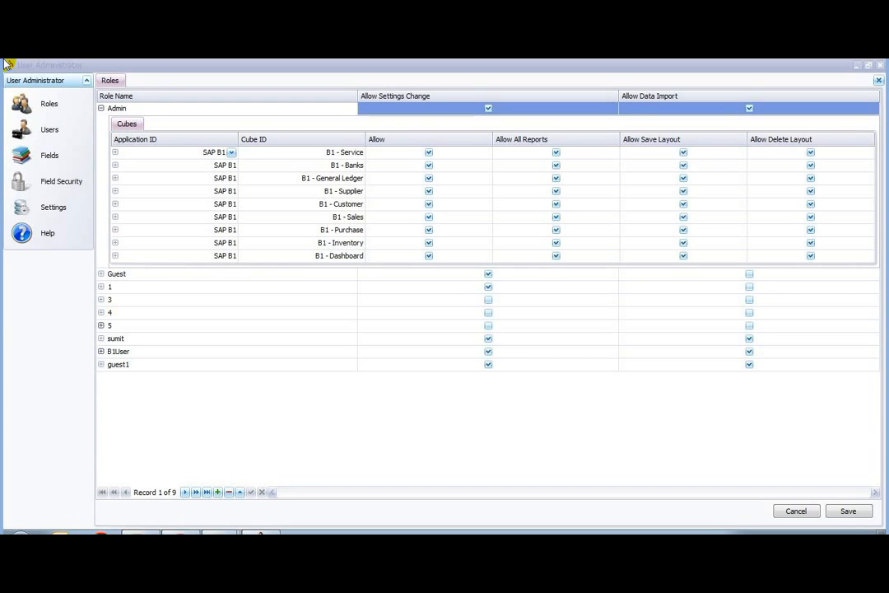
Expand the B1 - Sales cube under the Admin role to review its report-level permissions
click(115, 217)
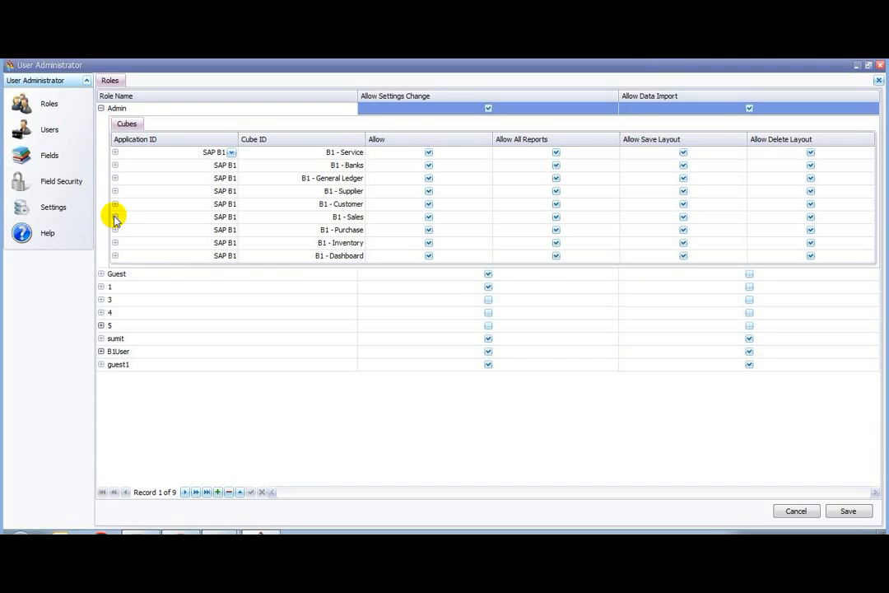
click(116, 217)
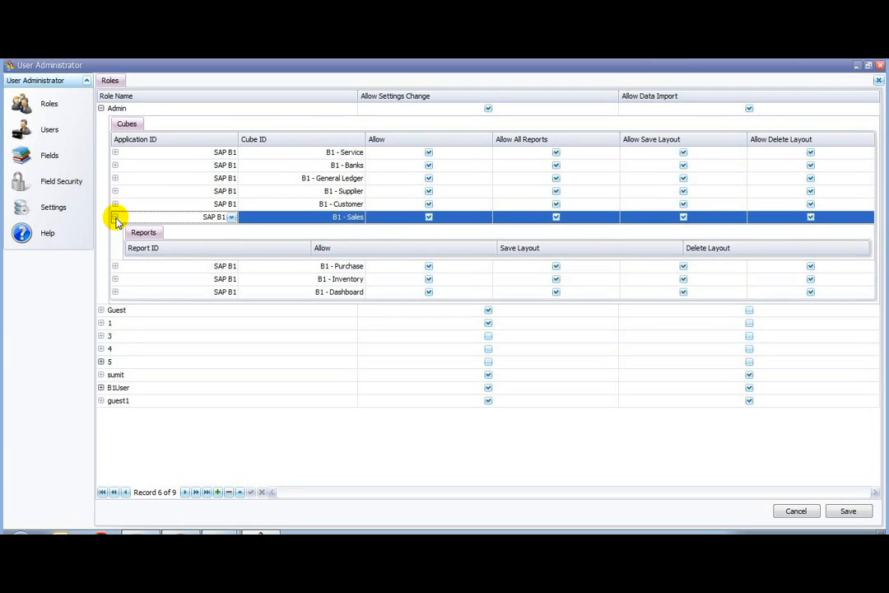
click(140, 235)
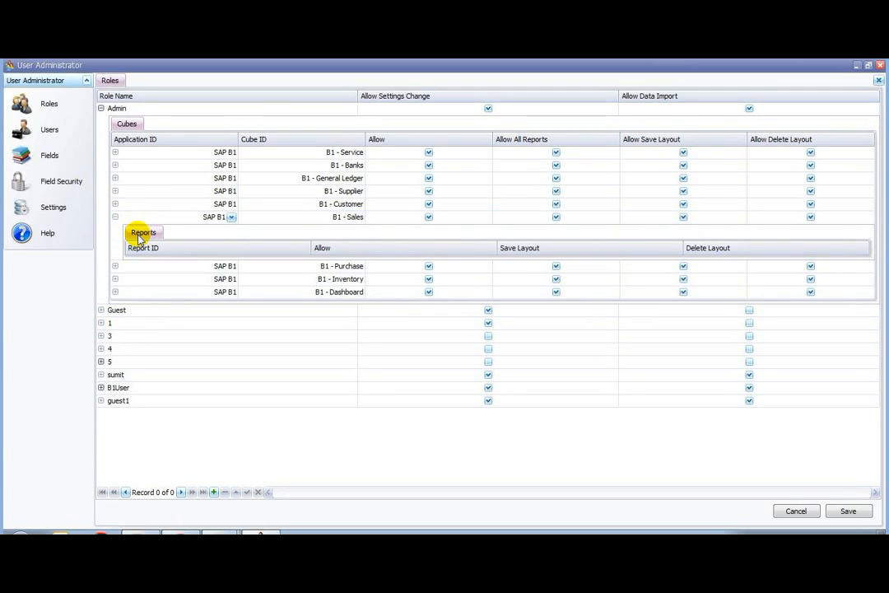
click(281, 278)
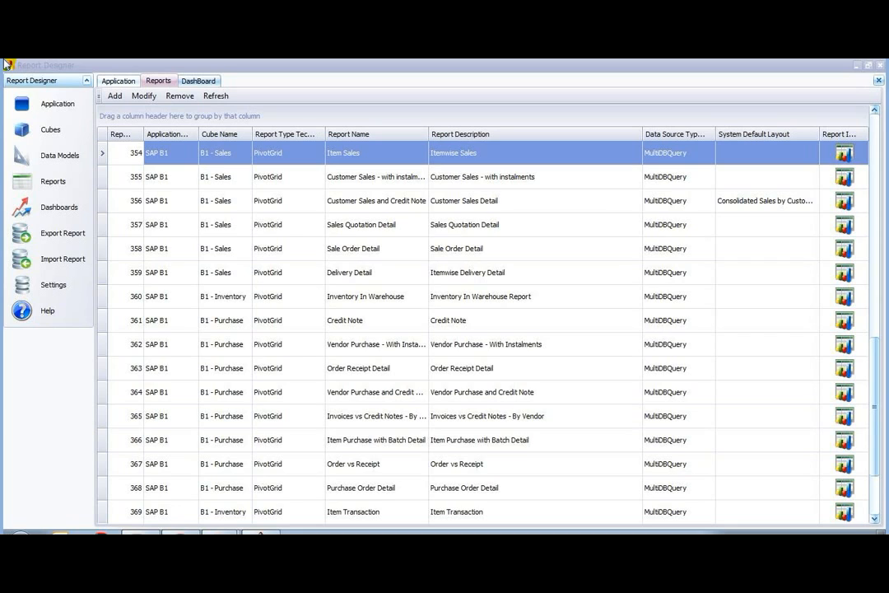
Review the application connection list and the Item Sales report's definition and query, closing the report without changes
click(119, 80)
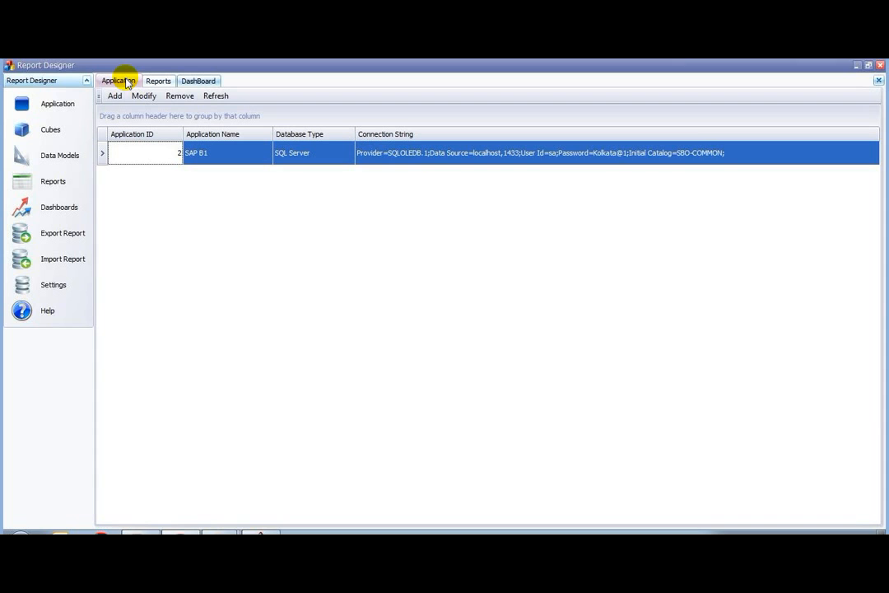
click(153, 81)
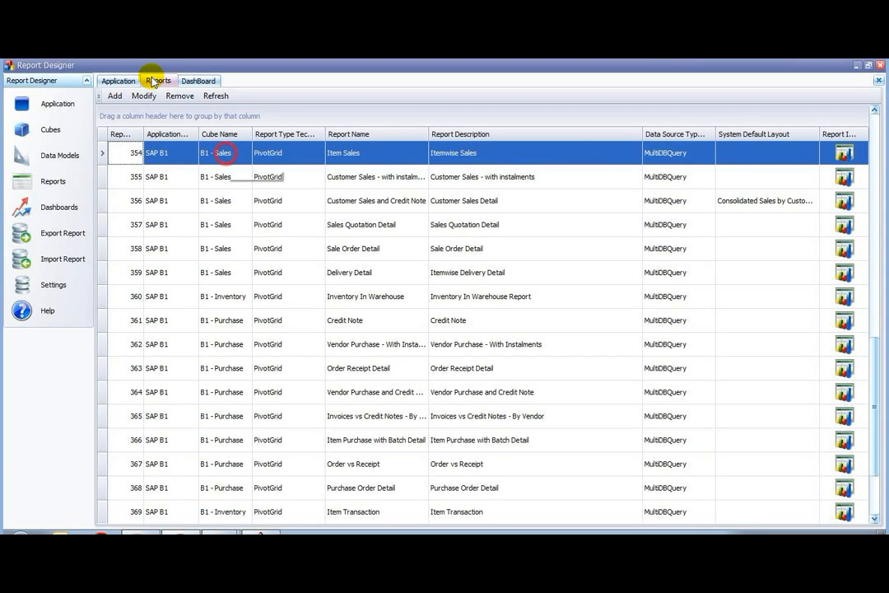
double_click(227, 157)
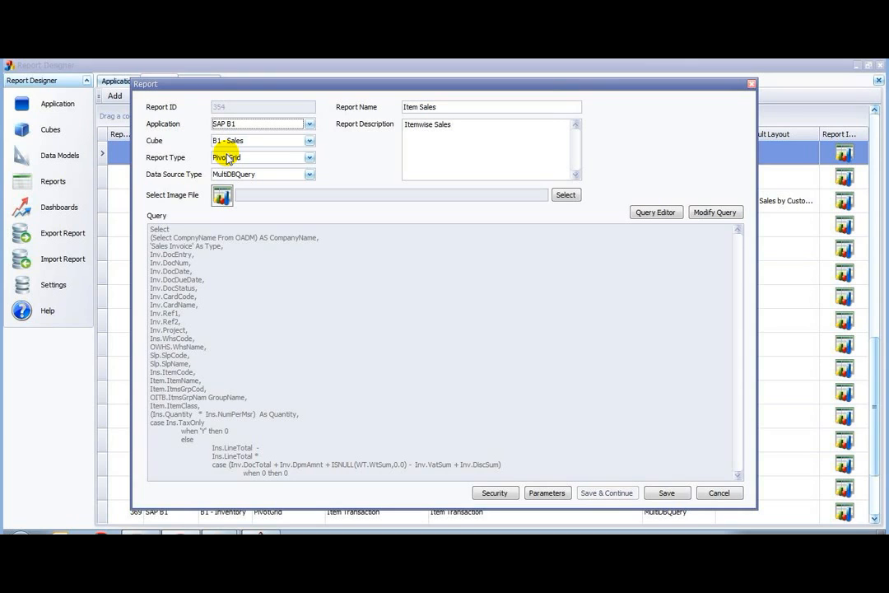
click(751, 84)
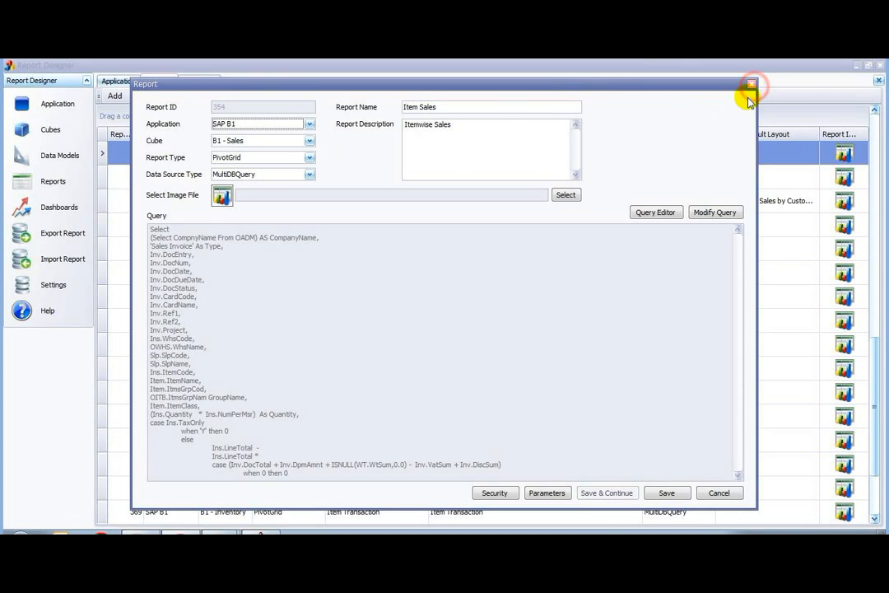
click(414, 316)
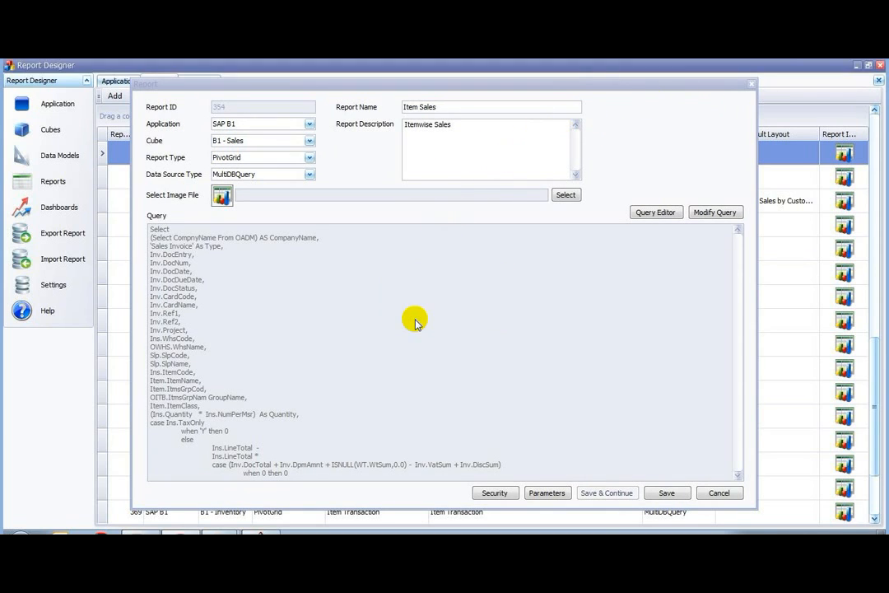